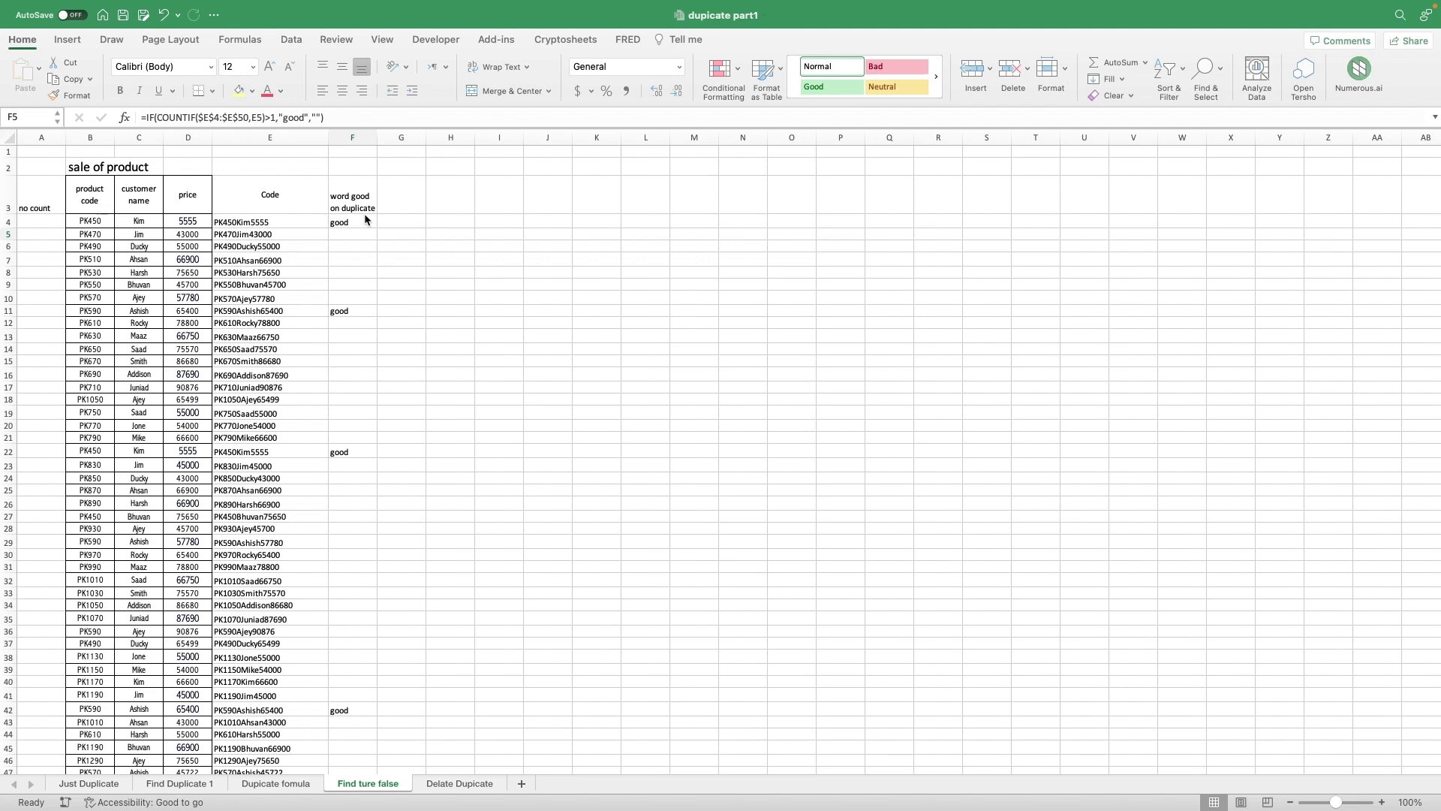
Open F4's duplicate-flag formula for editing and delete the word 'good' from its IF true value.
{"action": "left_click", "coordinate": [360, 220]}
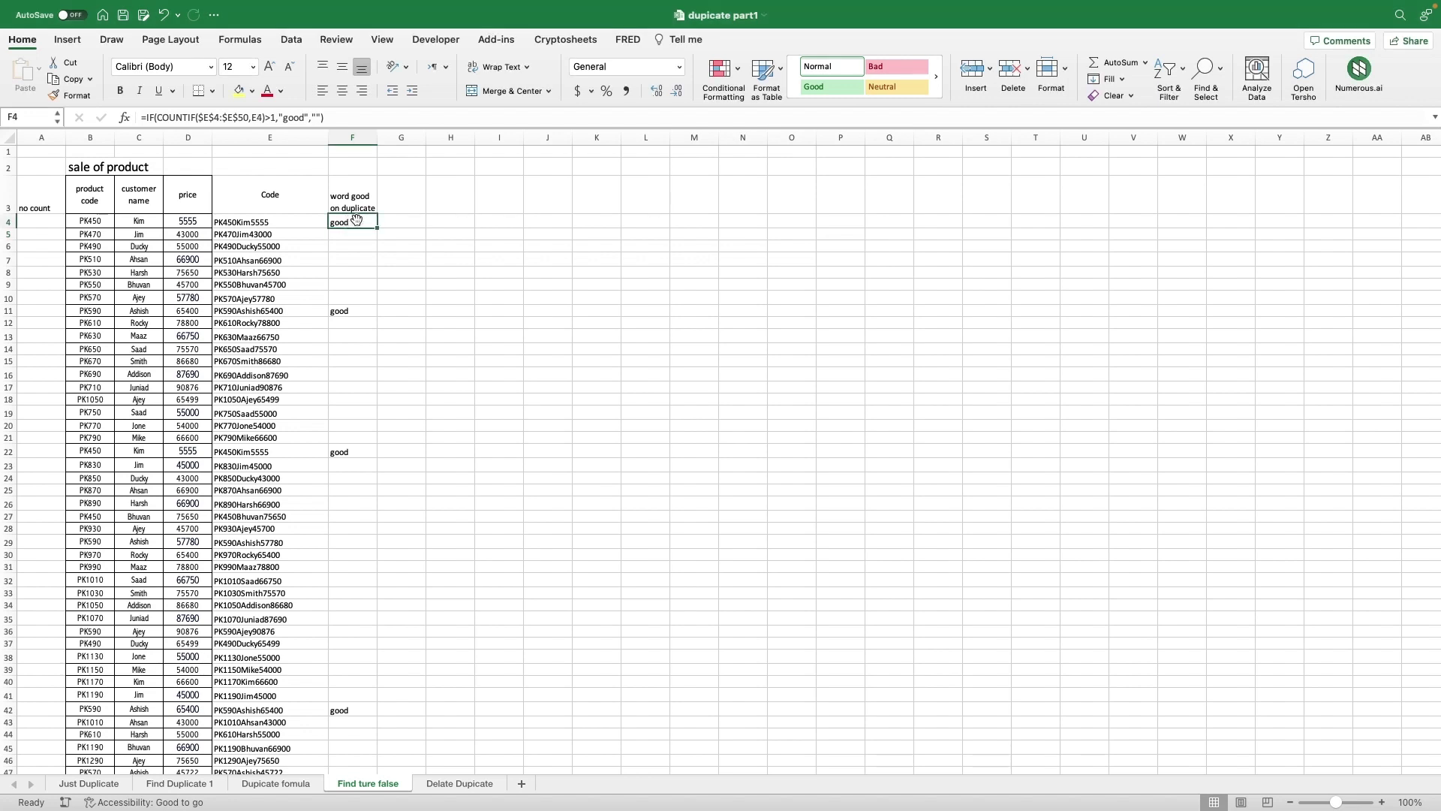
{"action": "double_click", "coordinate": [357, 219]}
{"action": "key", "text": "Escape"}
{"action": "double_click", "coordinate": [357, 219]}
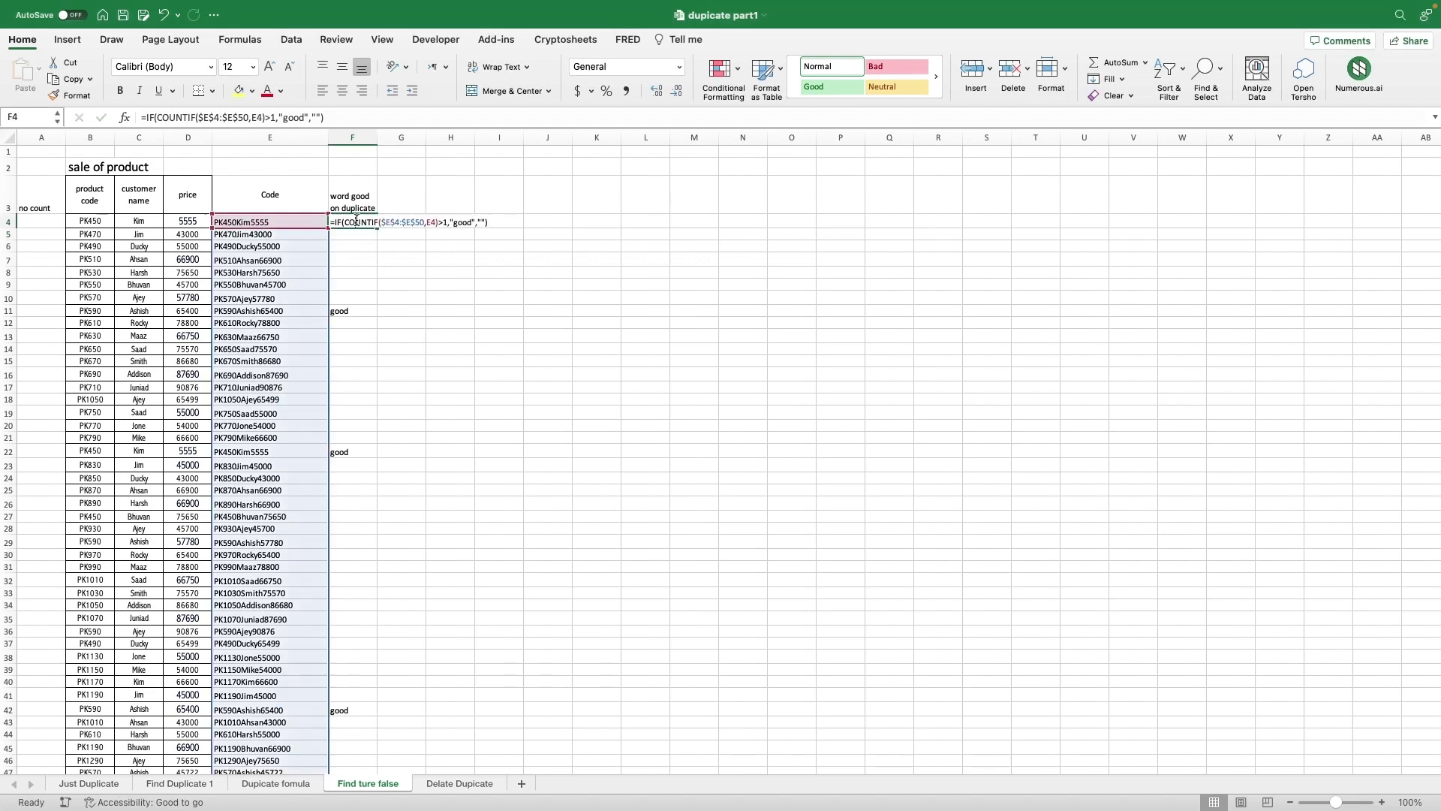
{"action": "double_click", "coordinate": [466, 222]}
{"action": "key", "text": "BackSpace"}
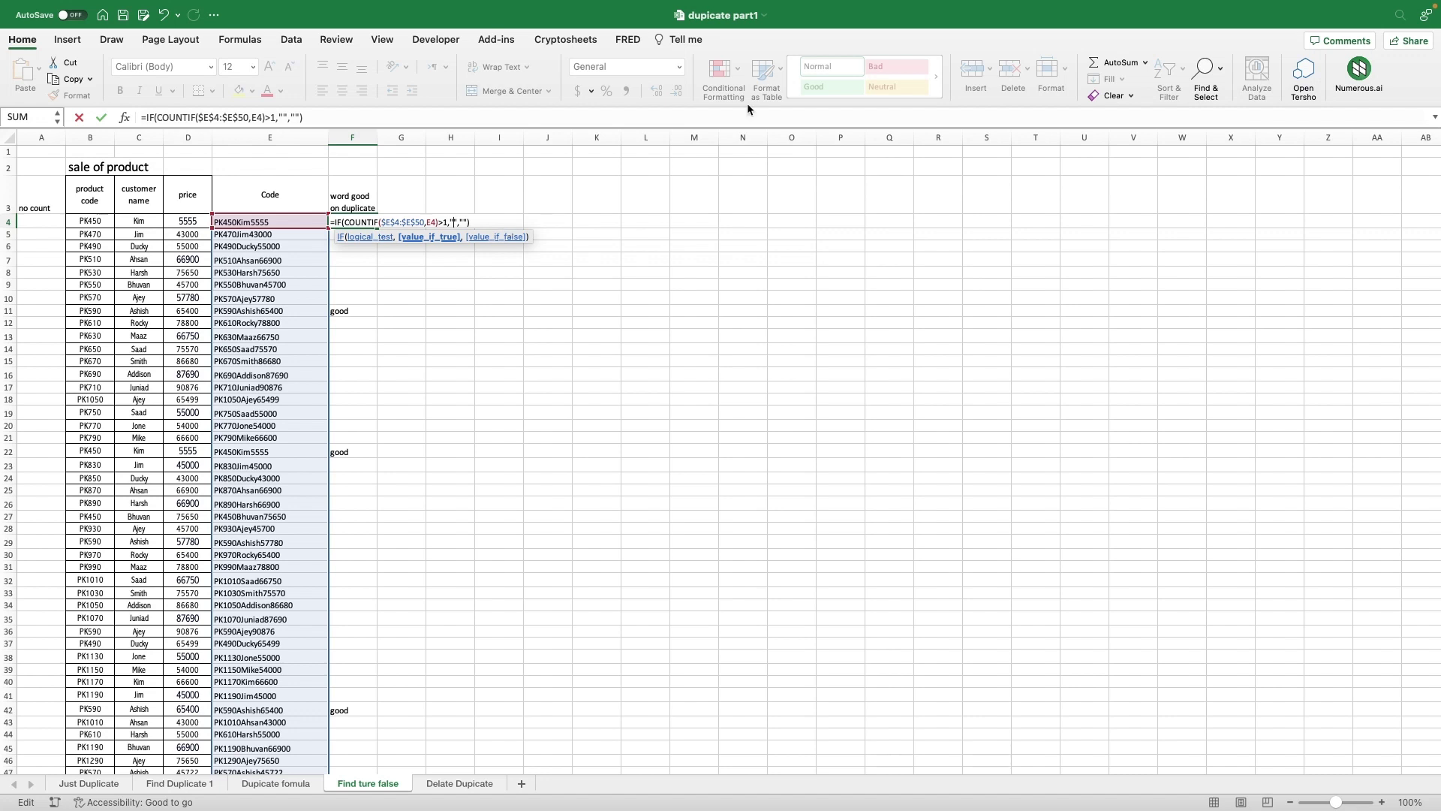
{"action": "mouse_move", "coordinate": [1167, 8]}
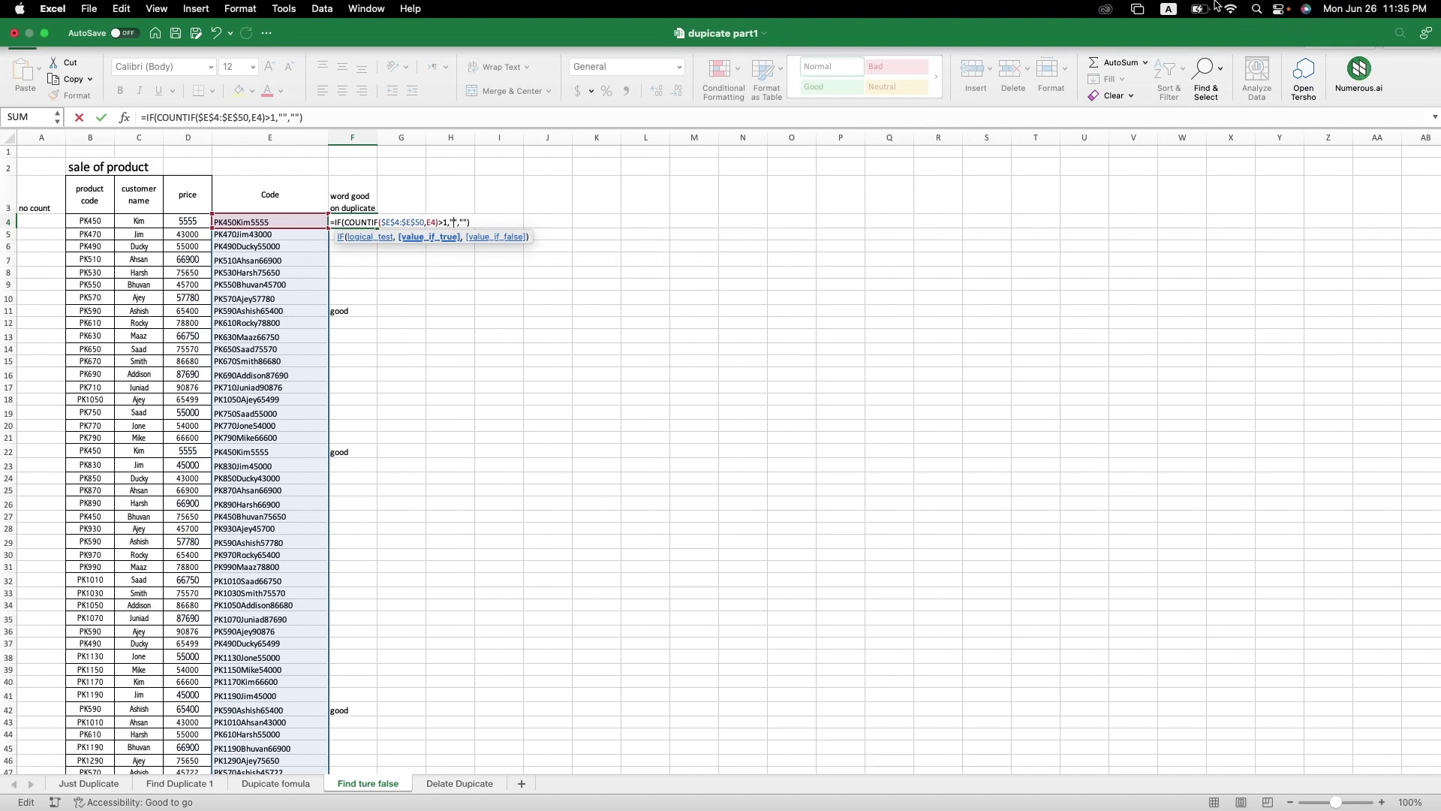
Insert the grinning-face emoji from the emoji picker as F4's IF true value and commit the formula.
{"action": "left_click", "coordinate": [1167, 9]}
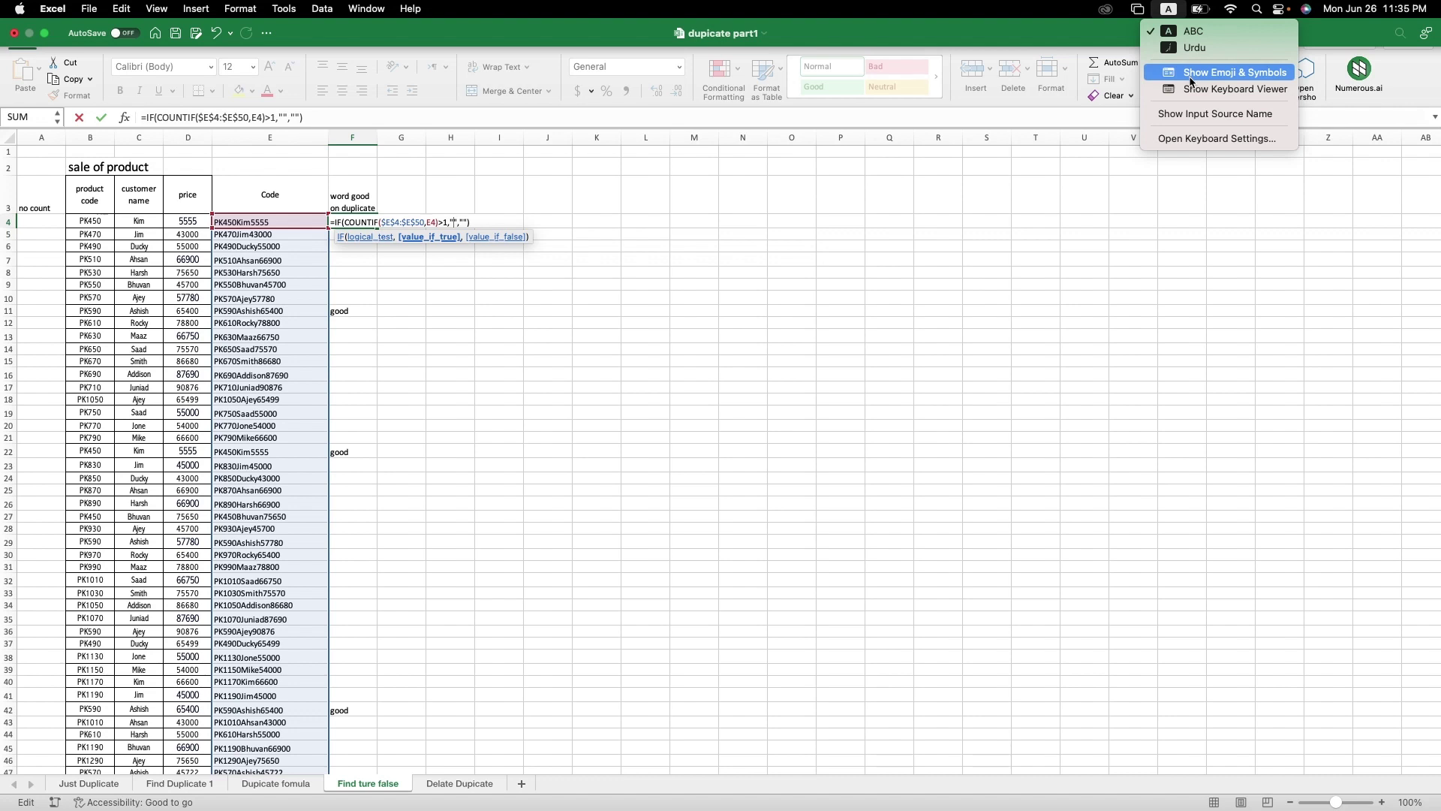
{"action": "key", "text": "Escape"}
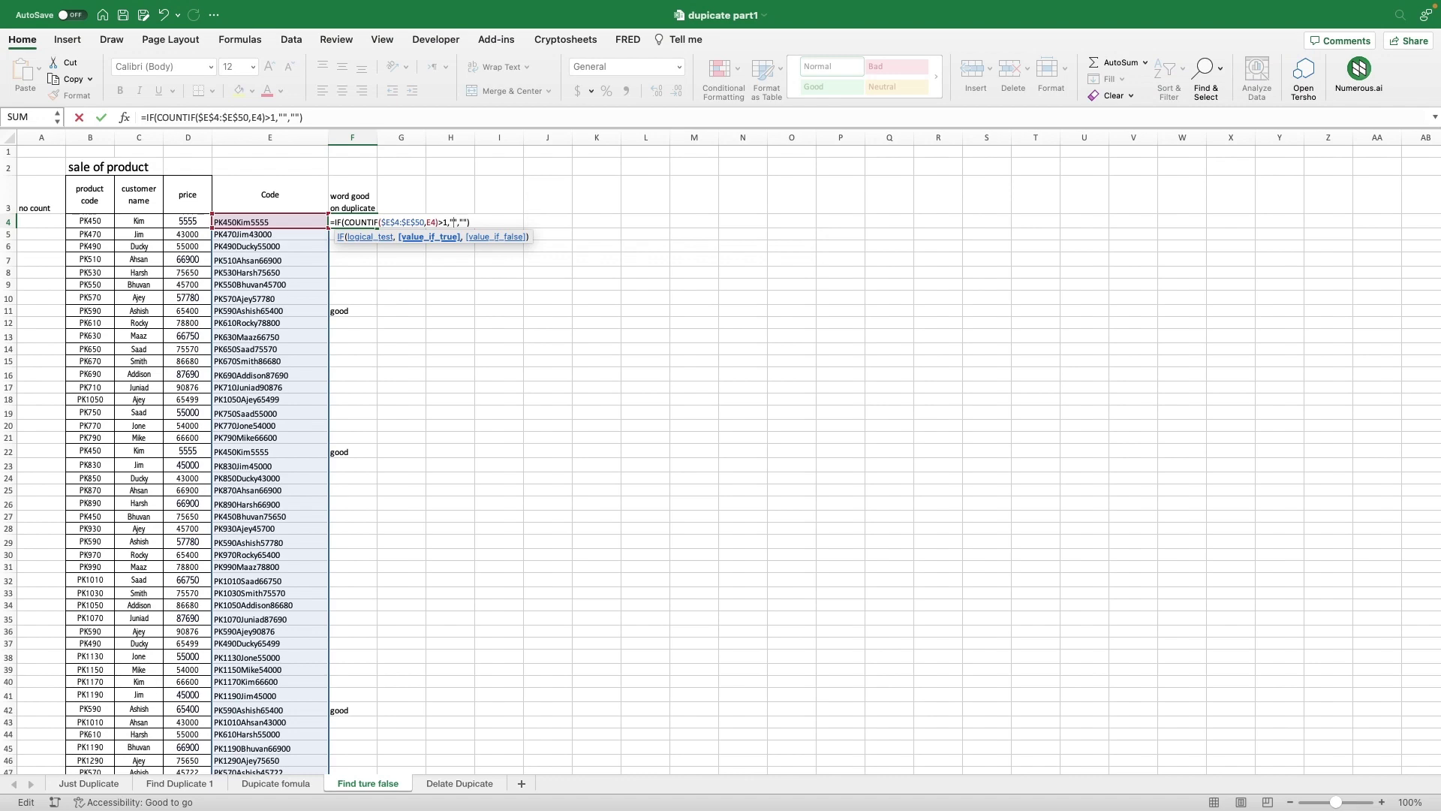
{"action": "key", "text": "ctrl+super+space"}
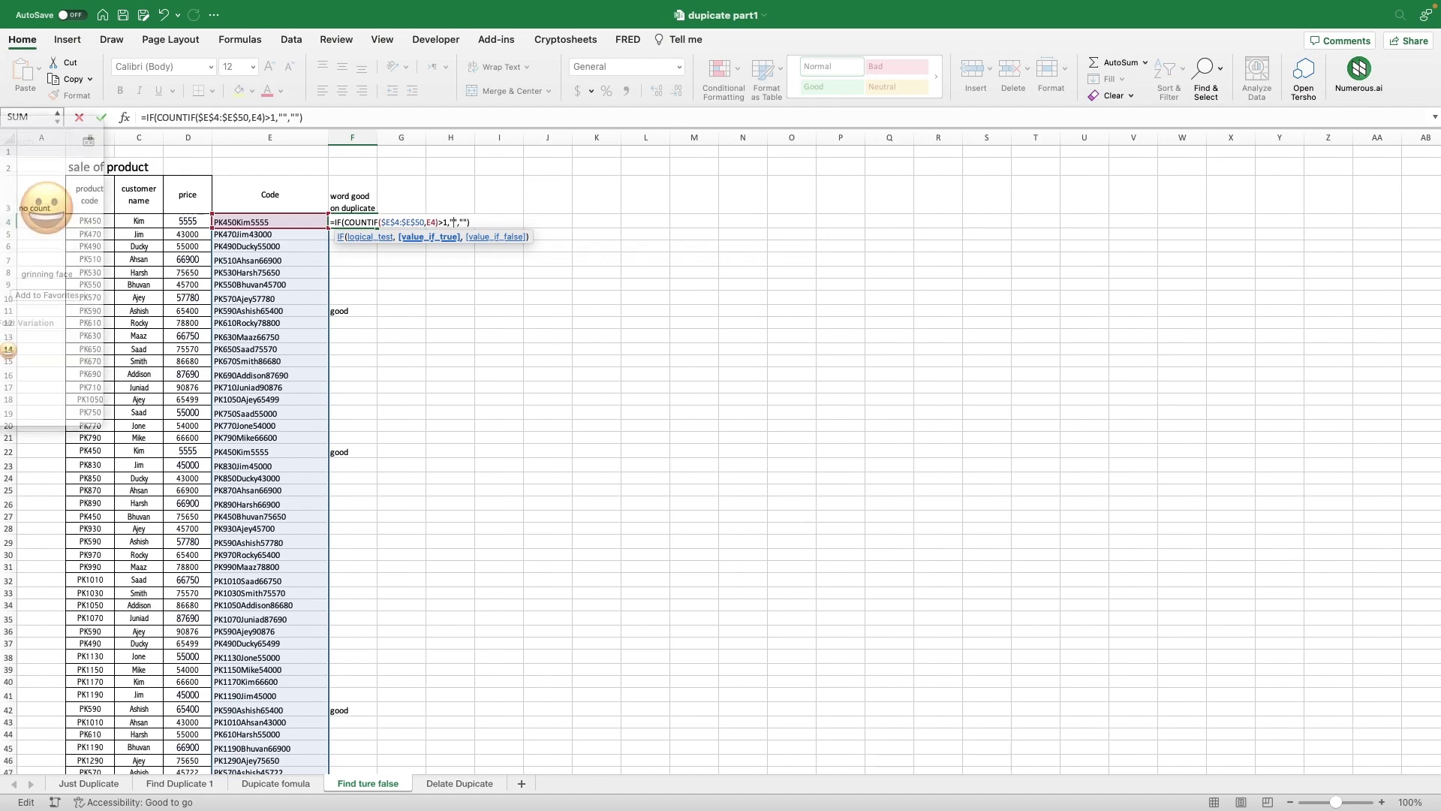
{"action": "left_click_drag", "start_coordinate": [542, 8], "coordinate": [749, 227]}
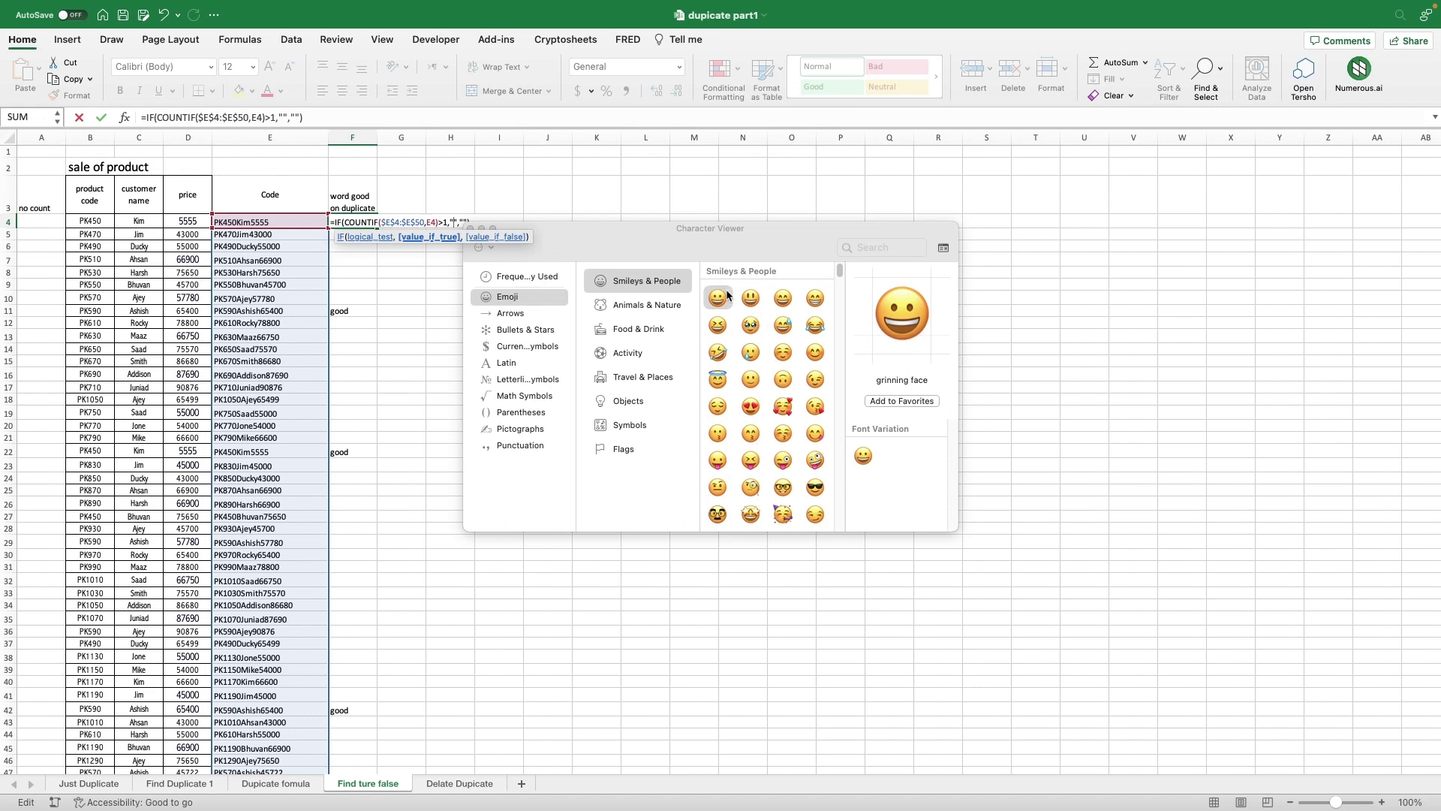
{"action": "left_click", "coordinate": [751, 302]}
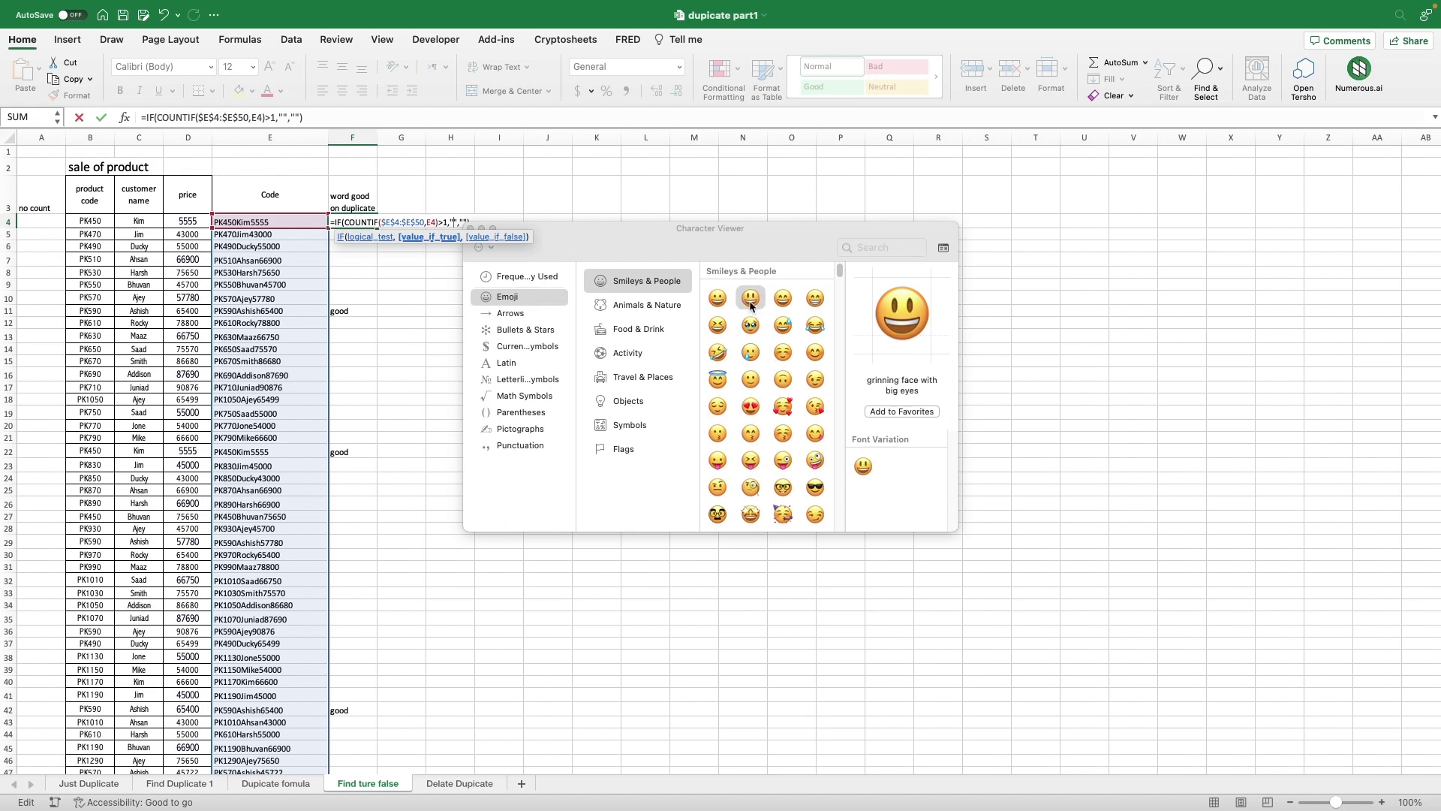
{"action": "double_click", "coordinate": [751, 303]}
{"action": "key", "text": "Right"}
{"action": "key", "text": "Right"}
{"action": "key", "text": "Right"}
{"action": "key", "text": "Right"}
{"action": "key", "text": "Right"}
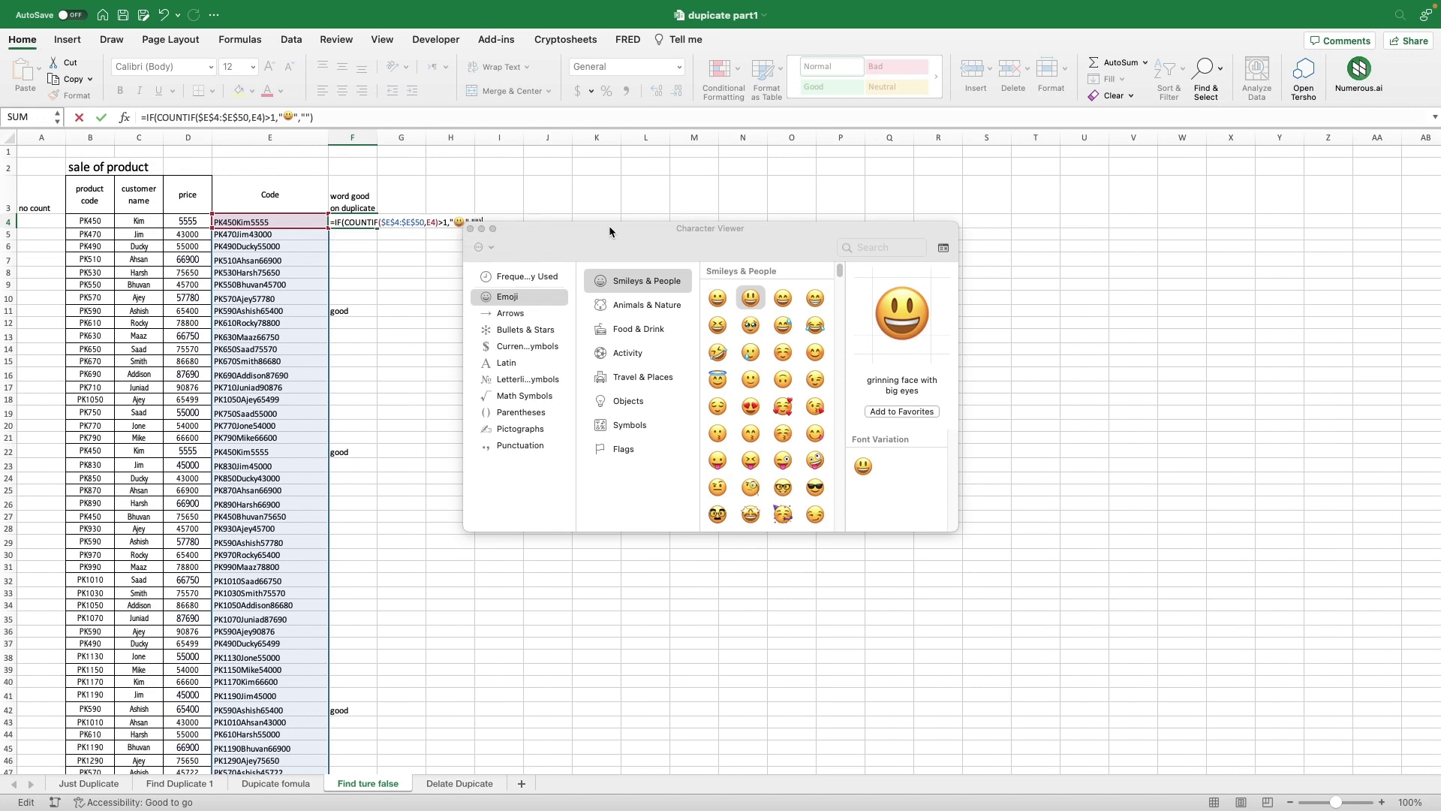
{"action": "key", "text": "Return"}
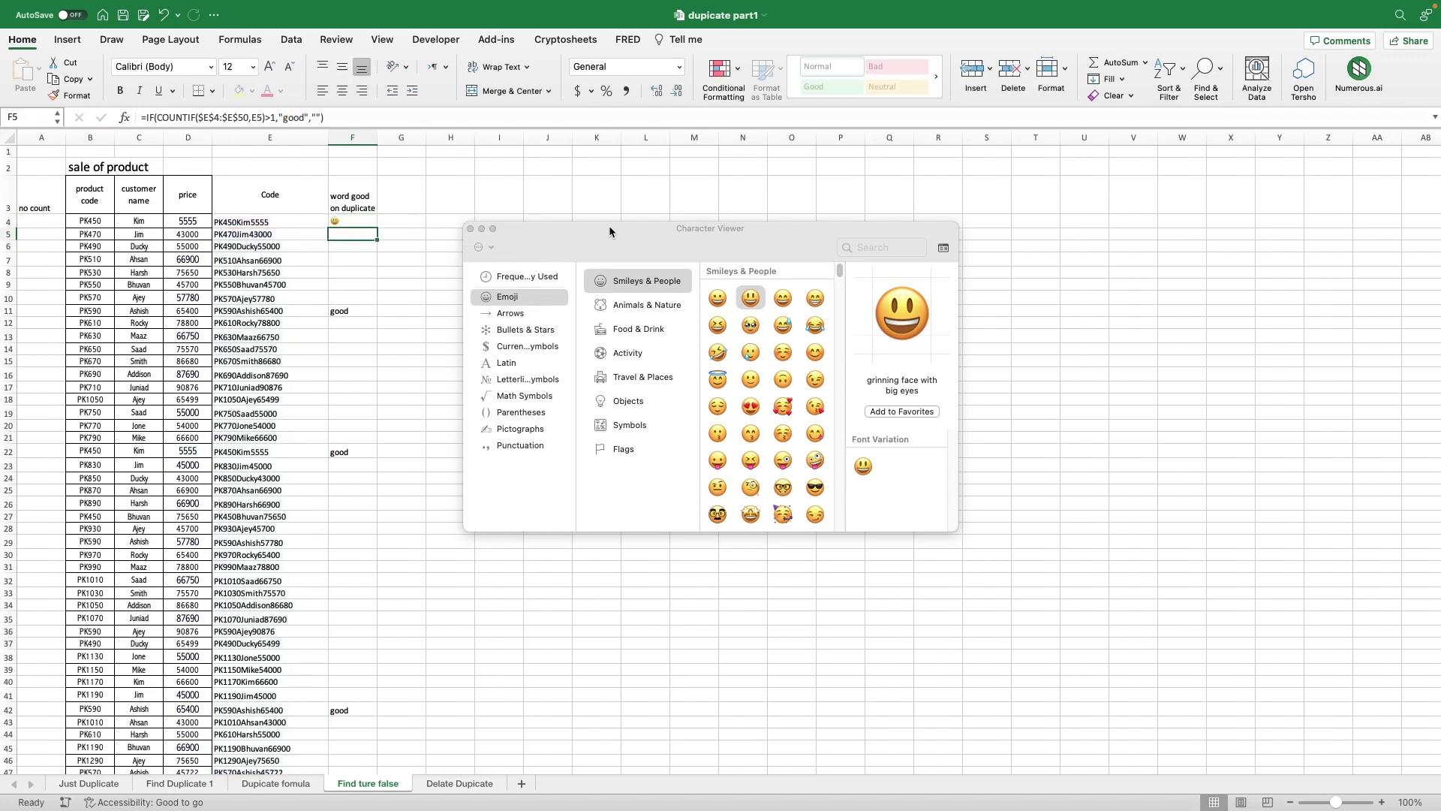
{"action": "left_click", "coordinate": [470, 228]}
Fill F4's emoji formula down column F so duplicate rows like 4, 11, 22 and 42 show the grin.
{"action": "left_click", "coordinate": [364, 221]}
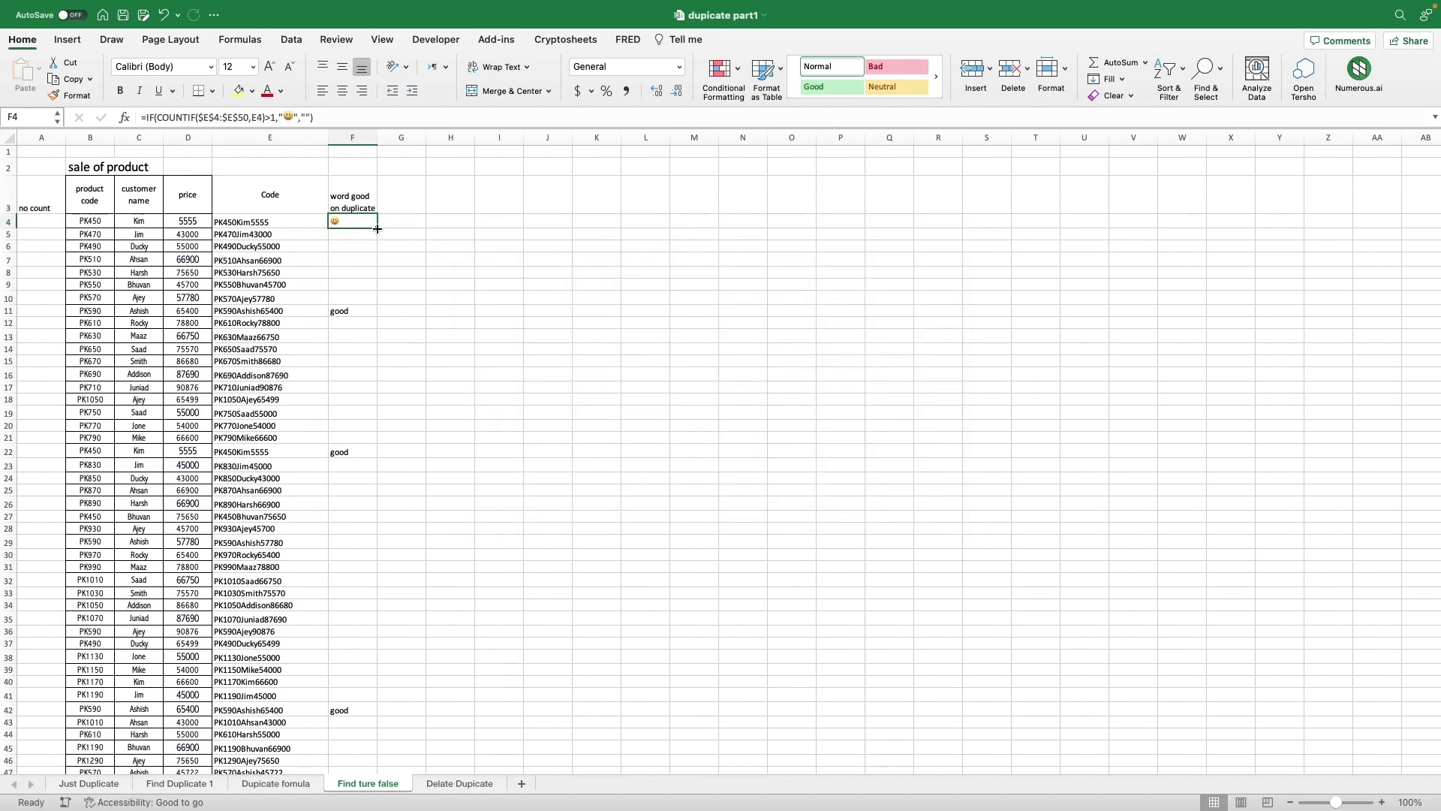
{"action": "double_click", "coordinate": [379, 226]}
{"action": "left_click", "coordinate": [469, 283]}
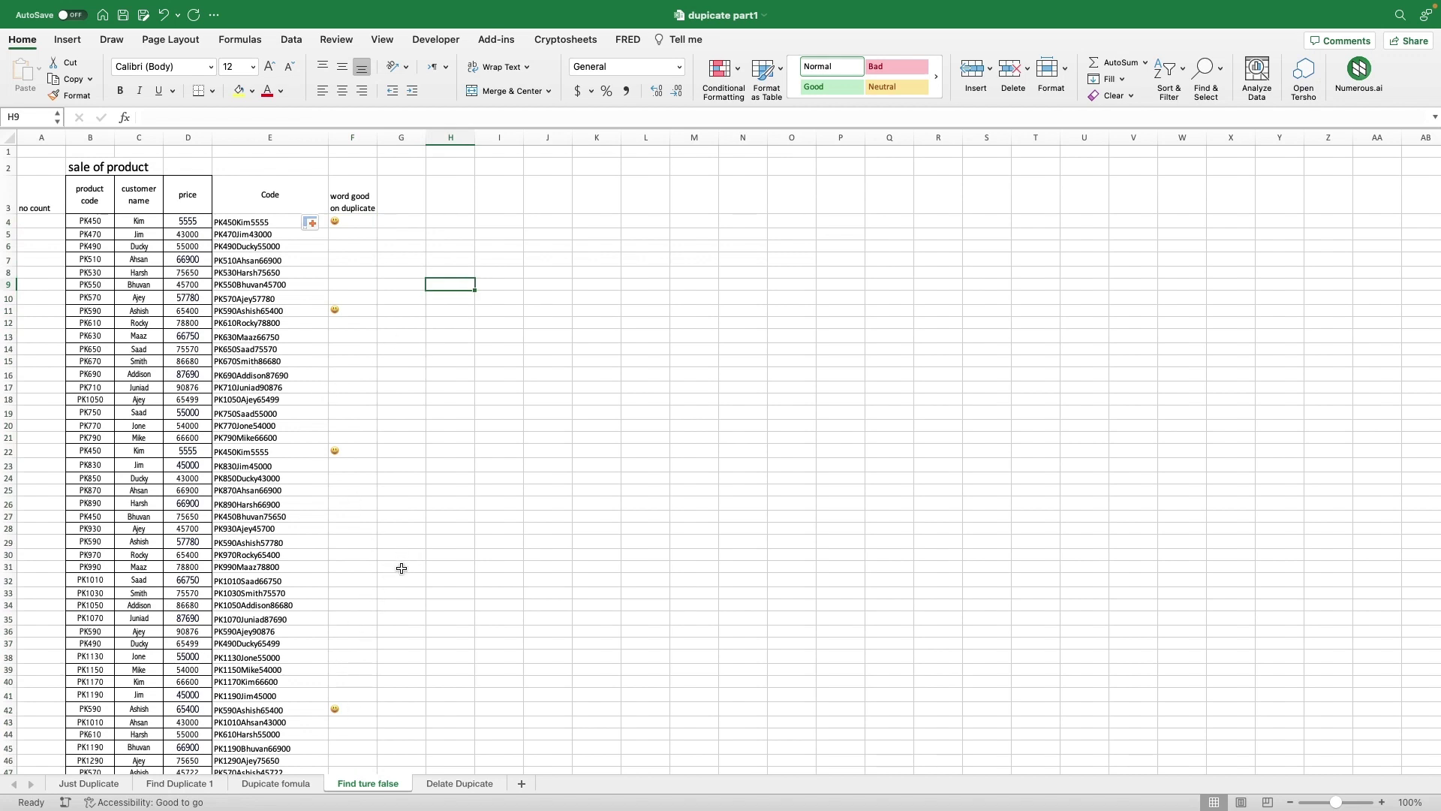
Switch to the 'Delate Dupicate' sheet holding the Market Agent, Country and salary table.
{"action": "left_click", "coordinate": [468, 786]}
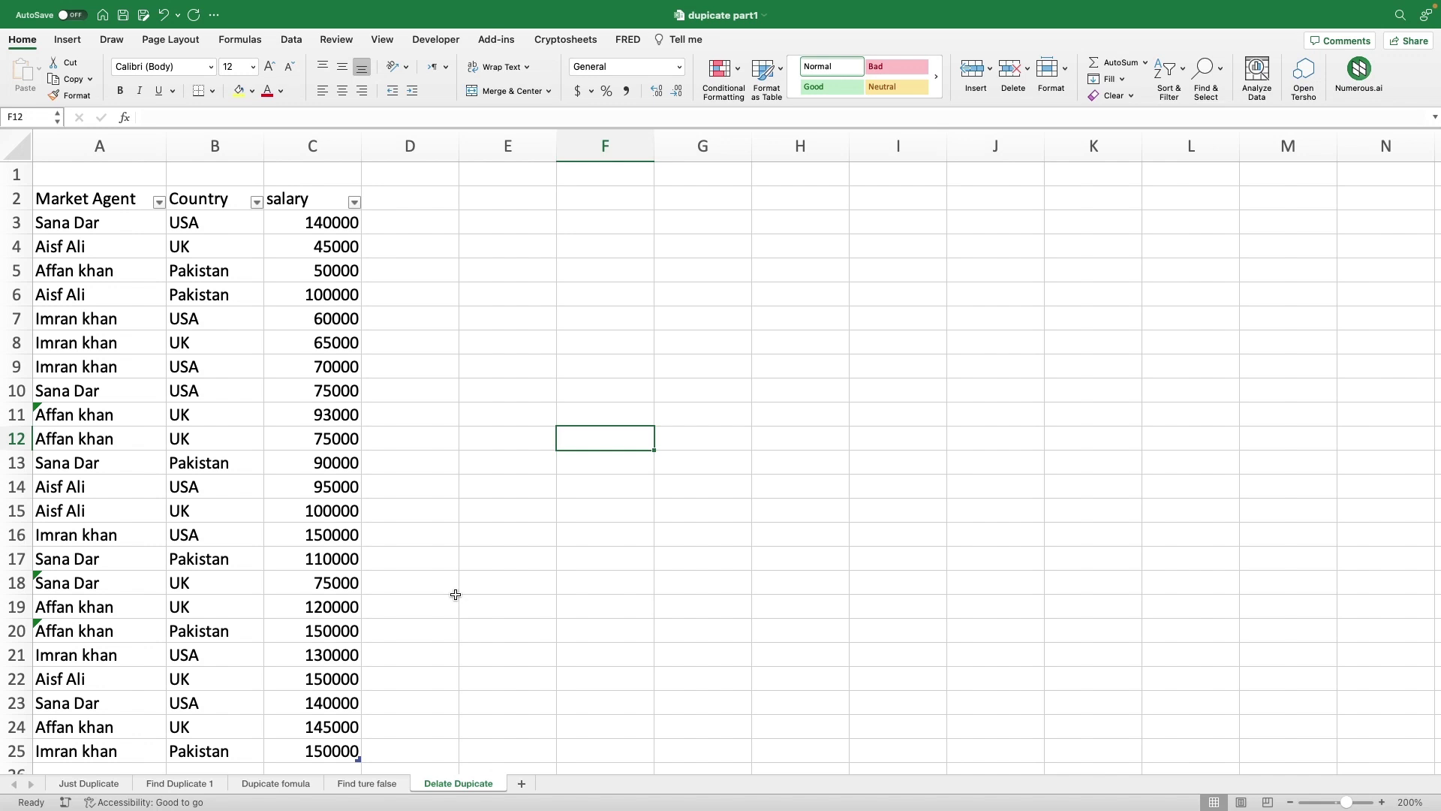
Add Column1 in D3 with =CONCAT(Table1[@[Market Agent]:[salary]]) joining each row's agent, country and salary.
{"action": "left_click", "coordinate": [405, 228]}
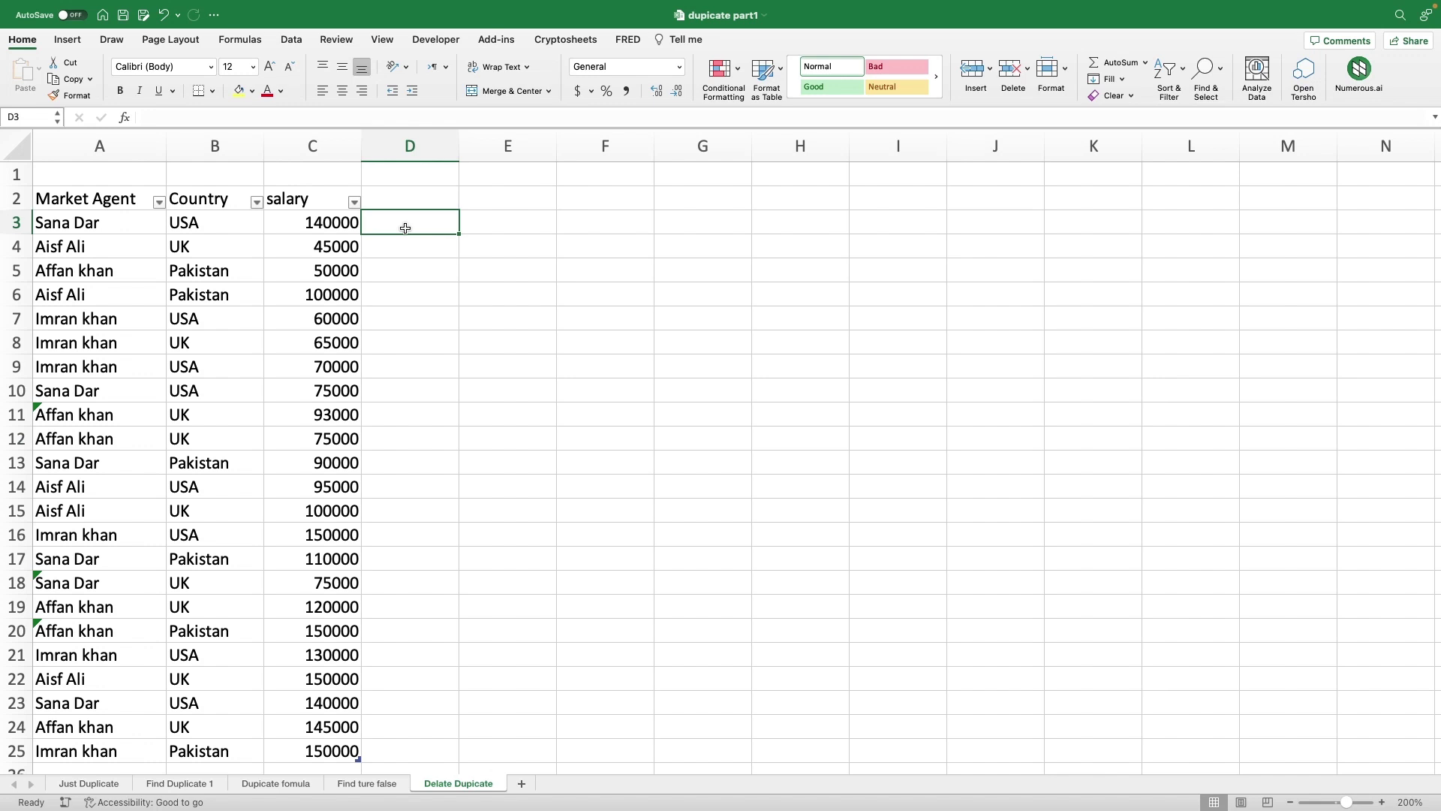
{"action": "type", "text": "="}
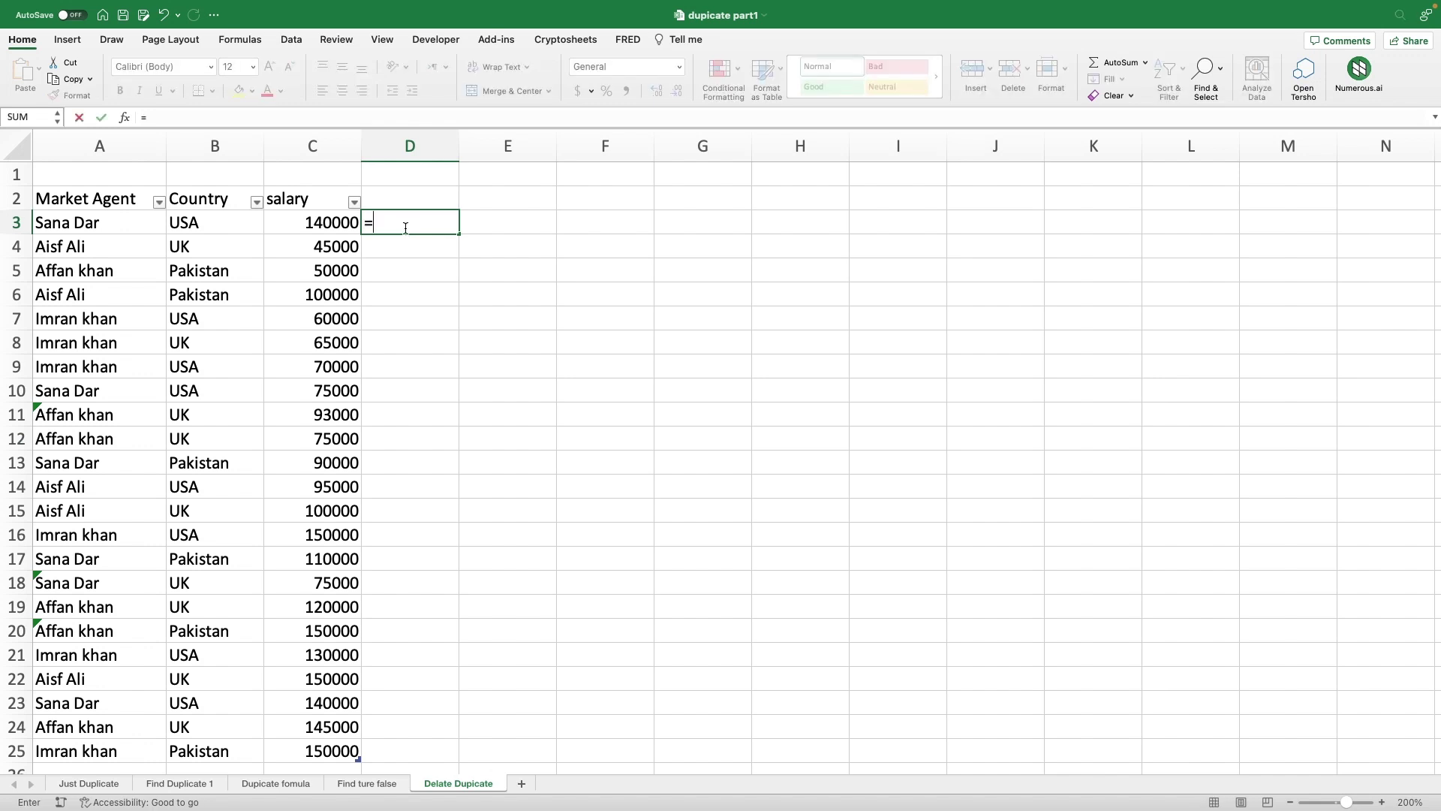
{"action": "type", "text": "c"}
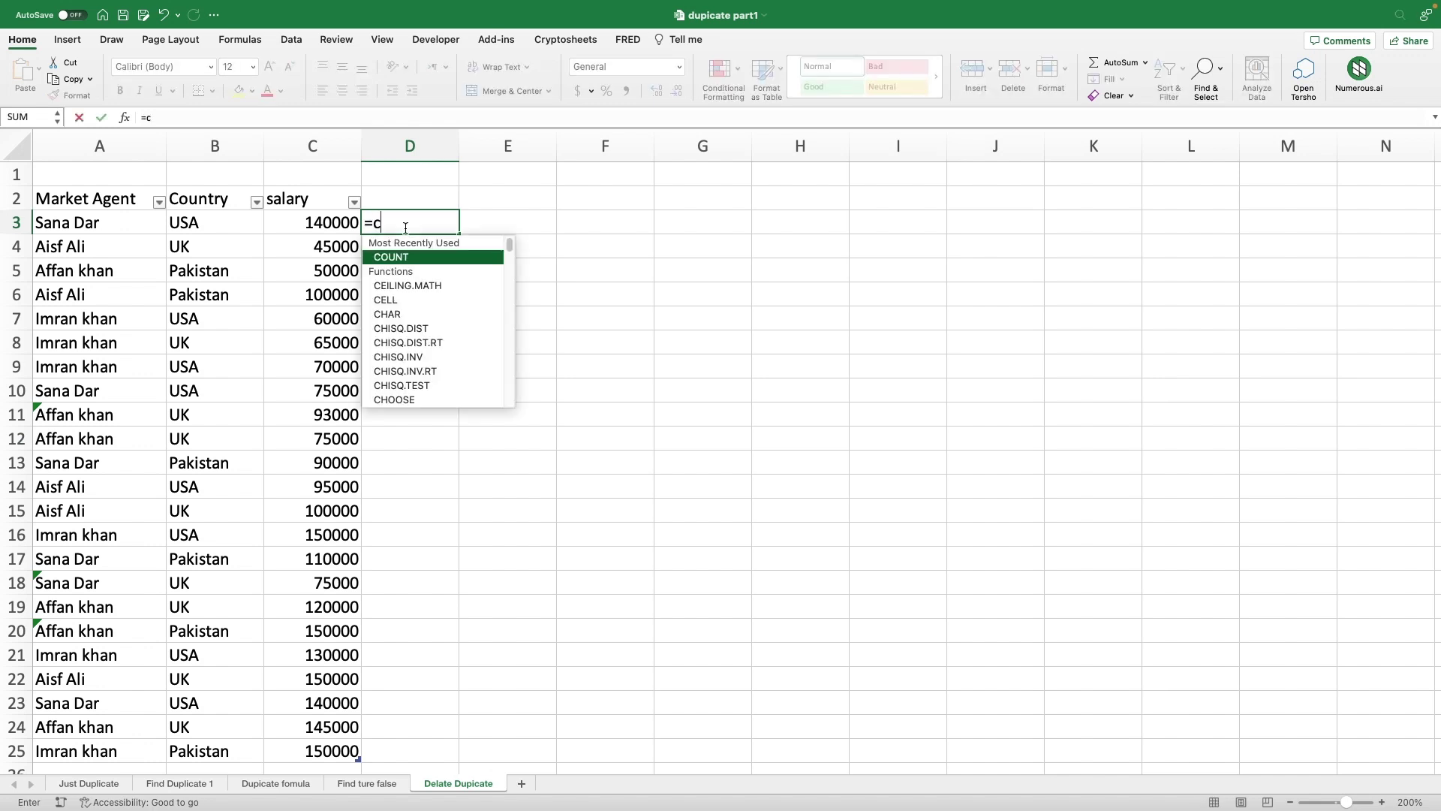
{"action": "type", "text": "on"}
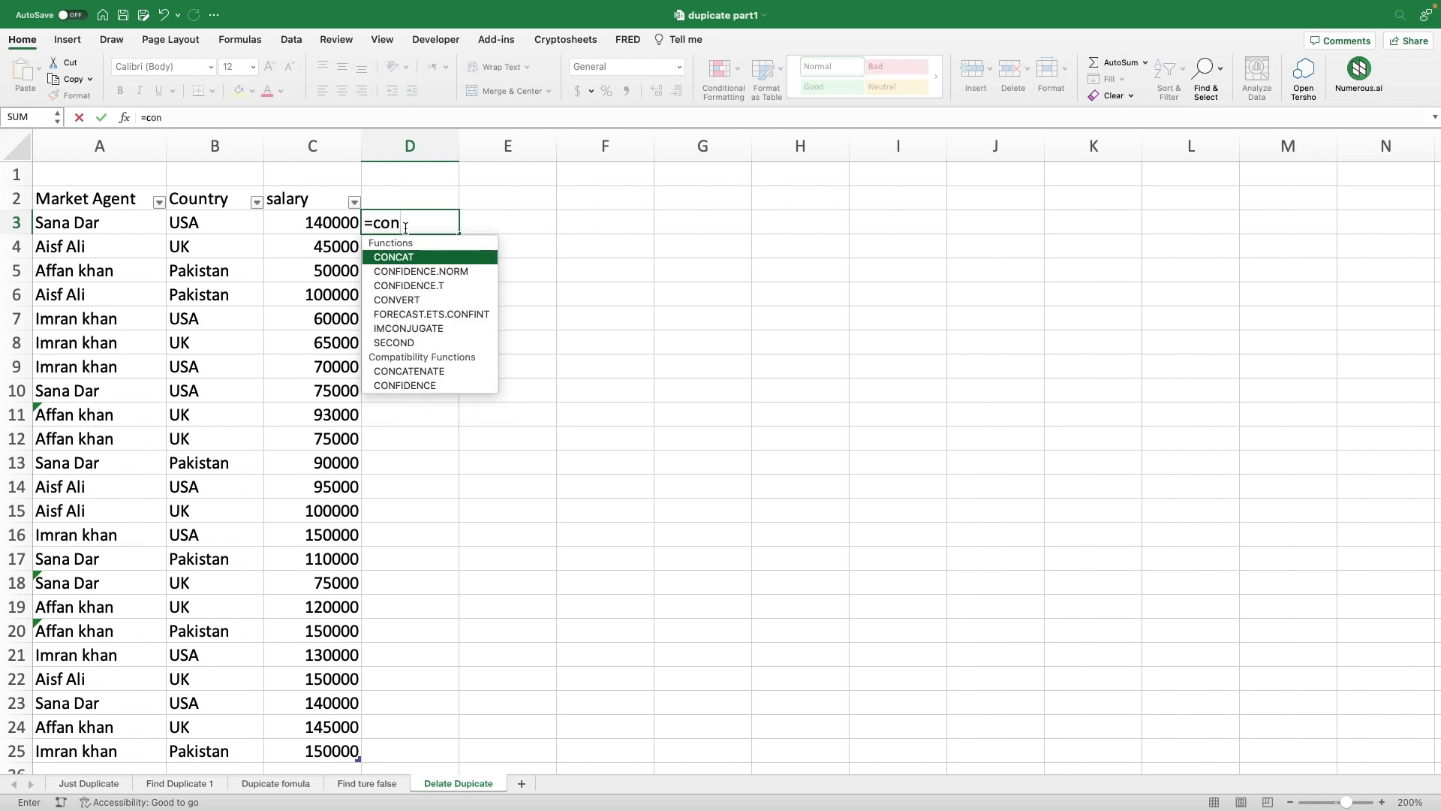
{"action": "type", "text": "ca"}
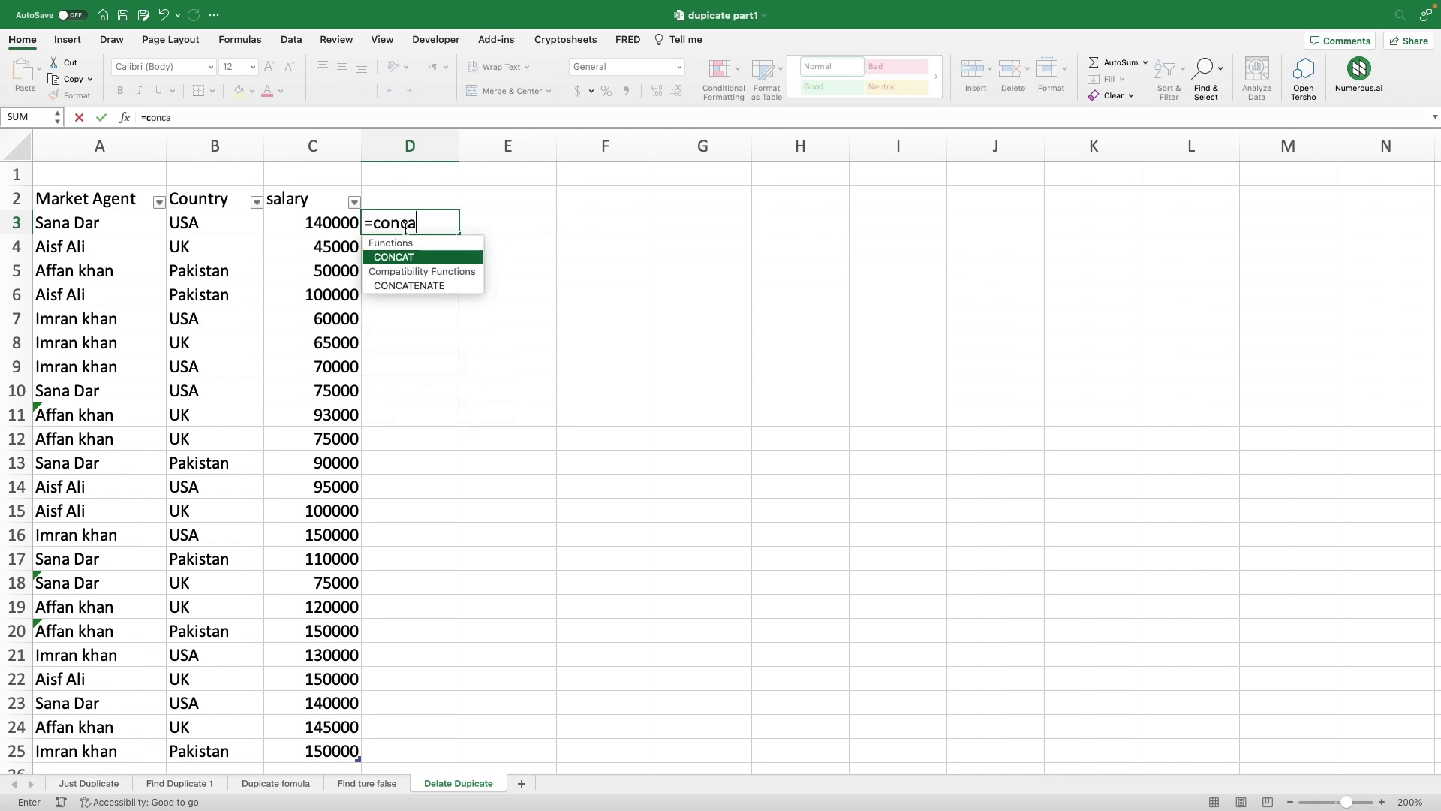
{"action": "type", "text": "t"}
{"action": "double_click", "coordinate": [420, 253]}
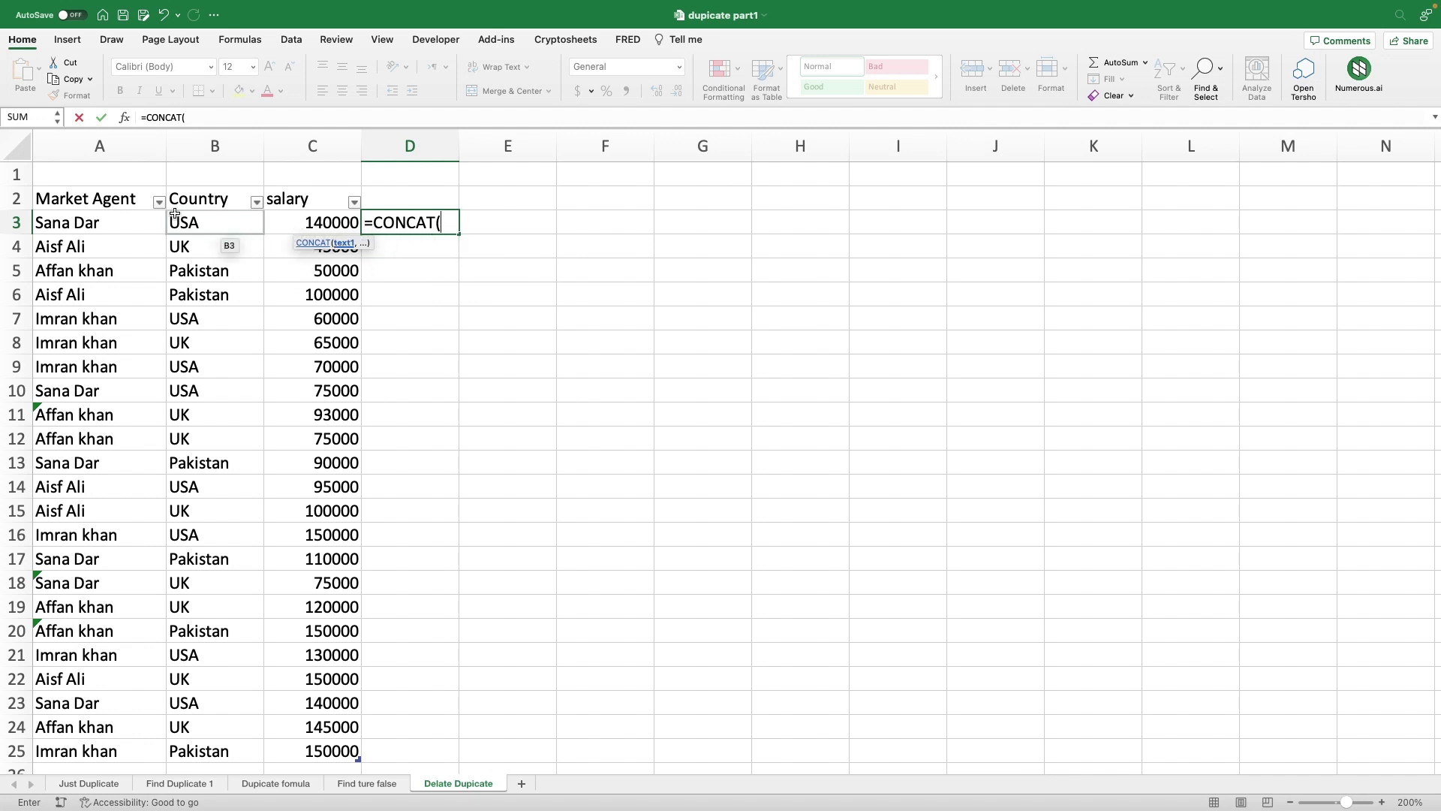
{"action": "mouse_move", "coordinate": [54, 217]}
{"action": "left_mouse_down"}
{"action": "mouse_move", "coordinate": [221, 196]}
{"action": "mouse_move", "coordinate": [286, 223]}
{"action": "left_mouse_up"}
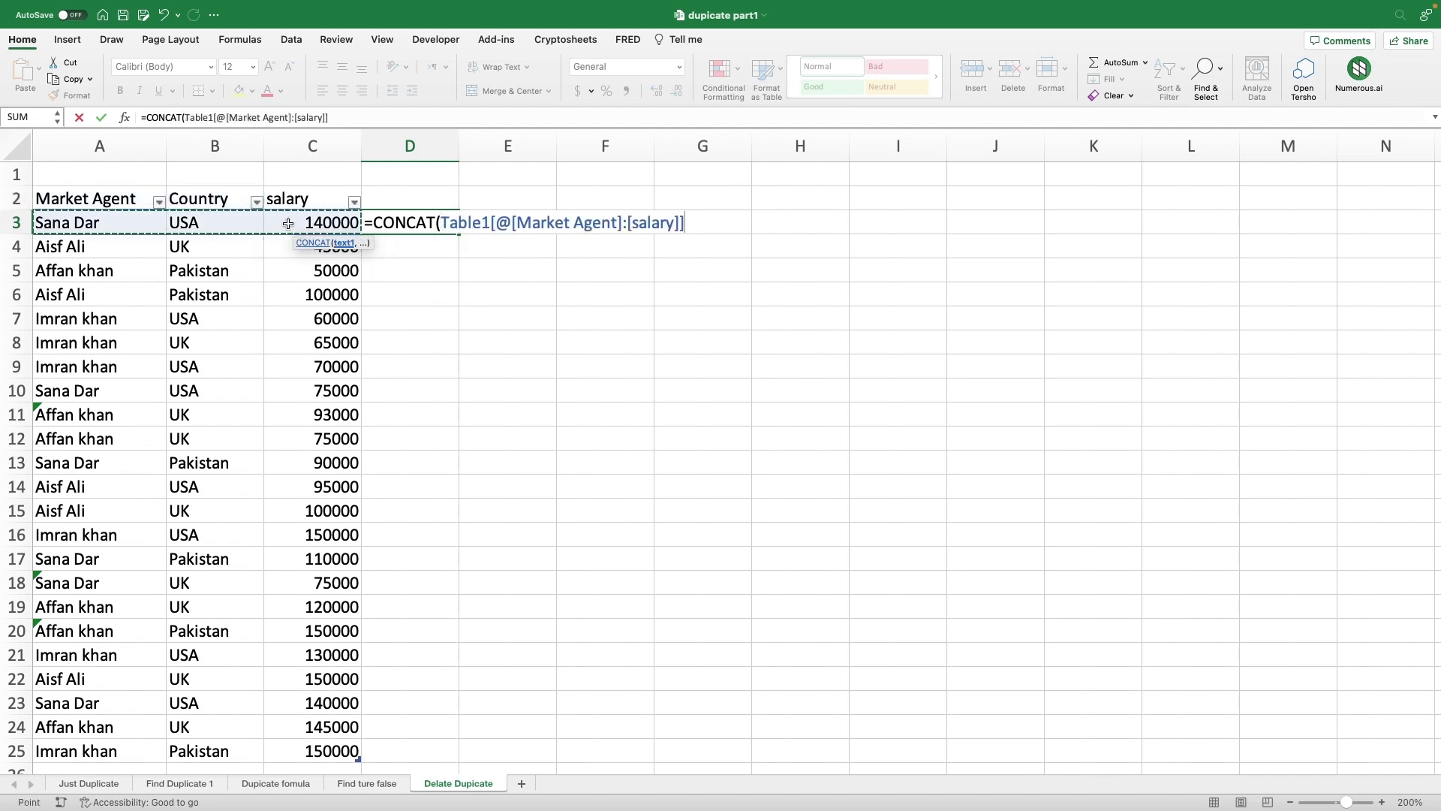
{"action": "key", "text": "Return"}
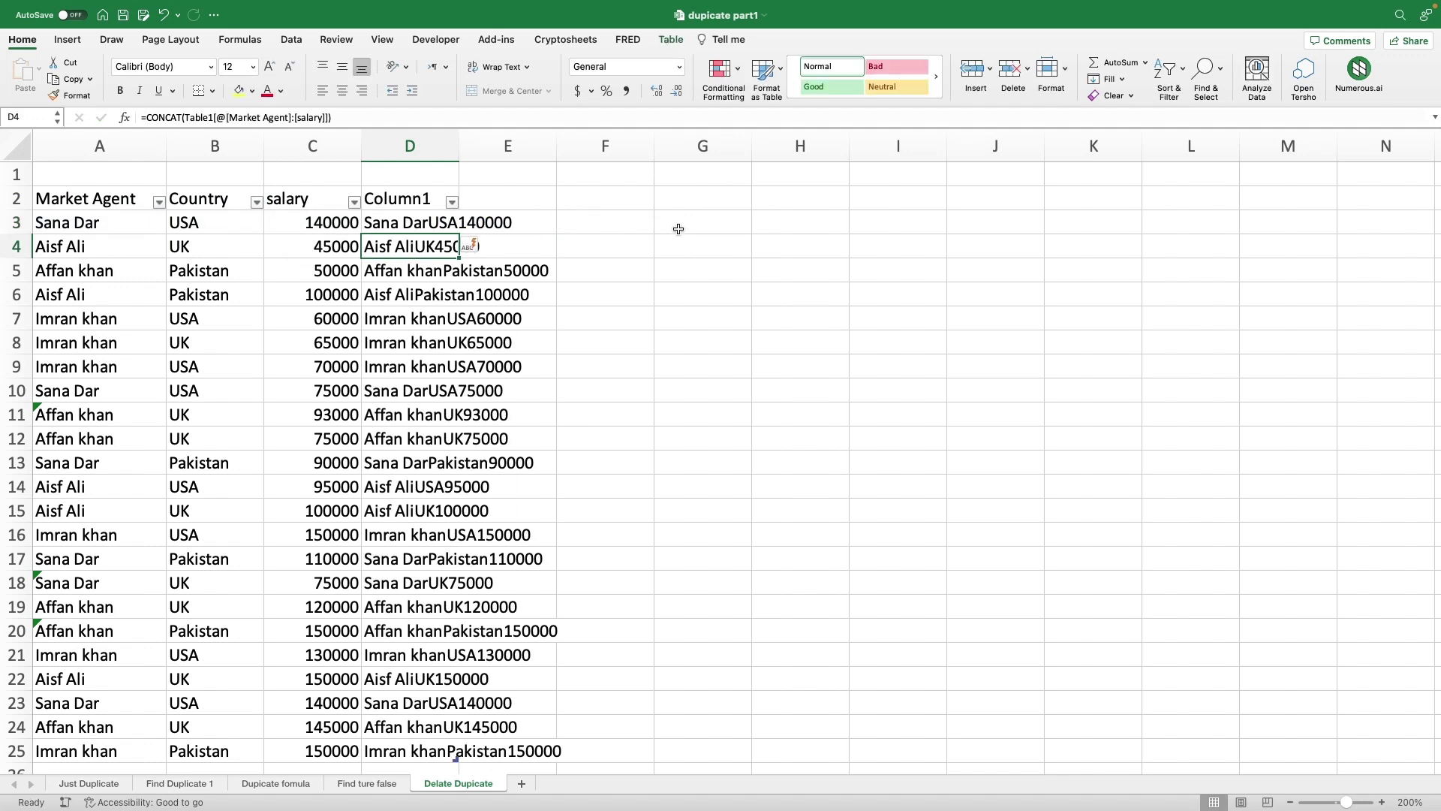
{"action": "left_click", "coordinate": [642, 231]}
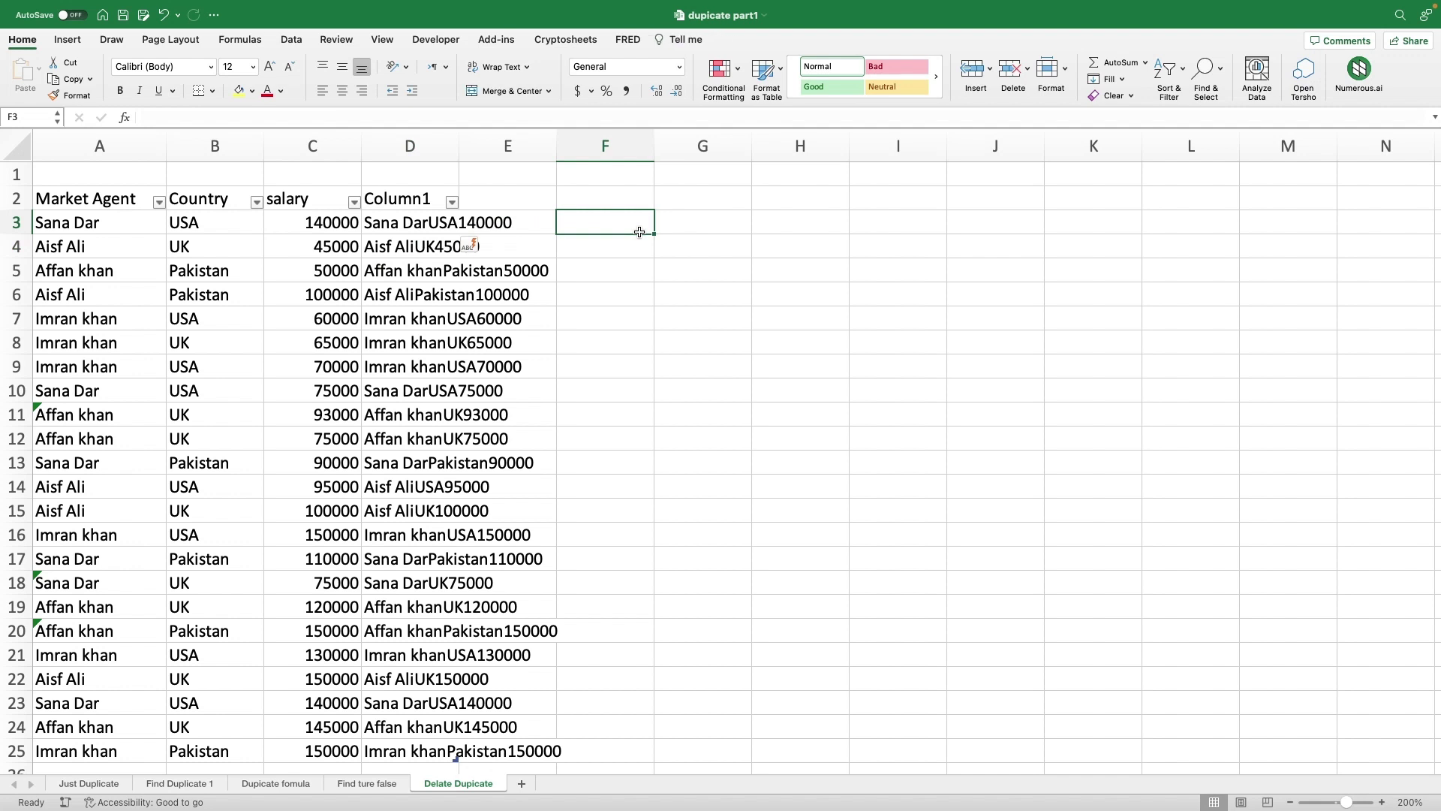
Start =FILTER in H3 over the Market Agent to salary columns, with COUNTIF as its condition.
{"action": "left_click", "coordinate": [693, 223]}
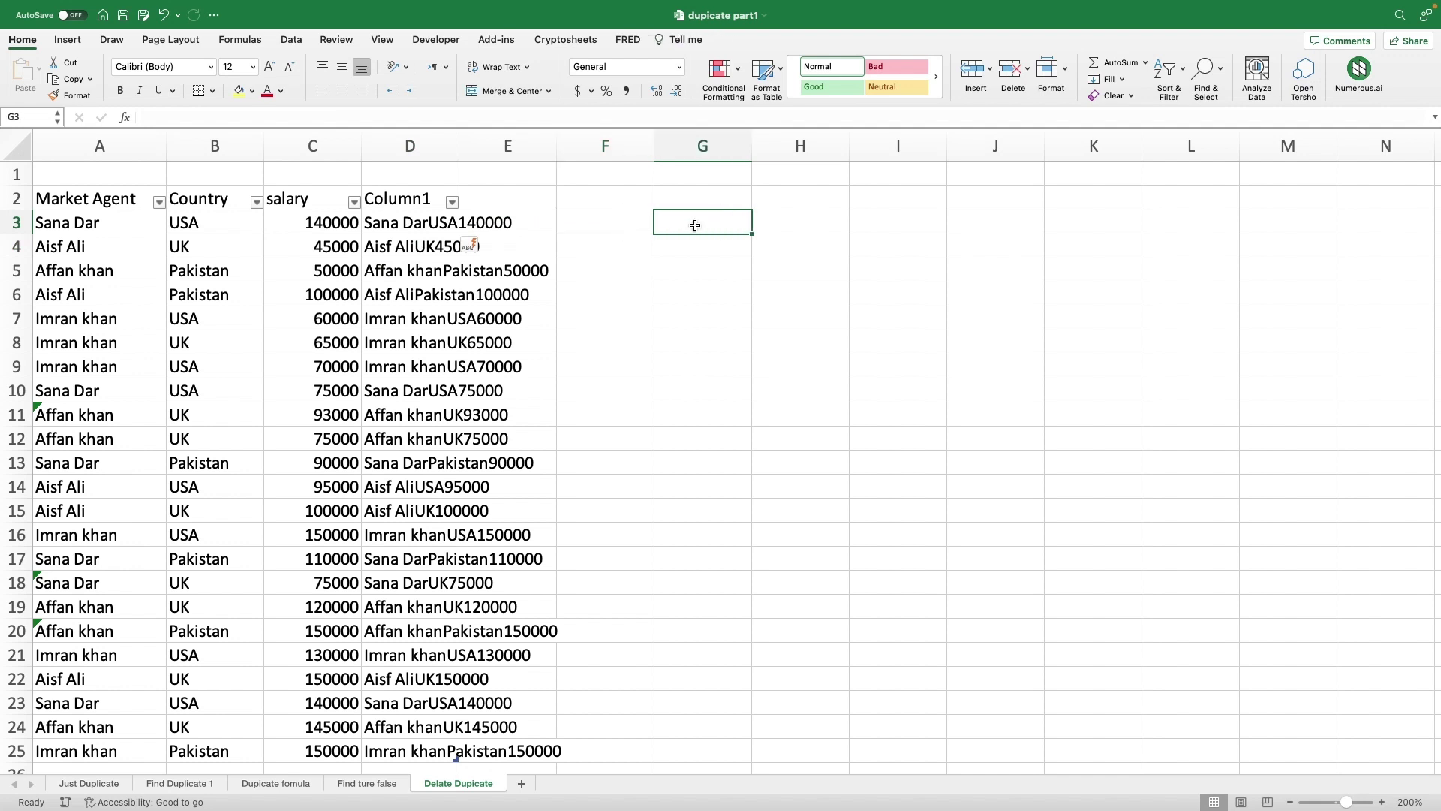
{"action": "left_click", "coordinate": [785, 223]}
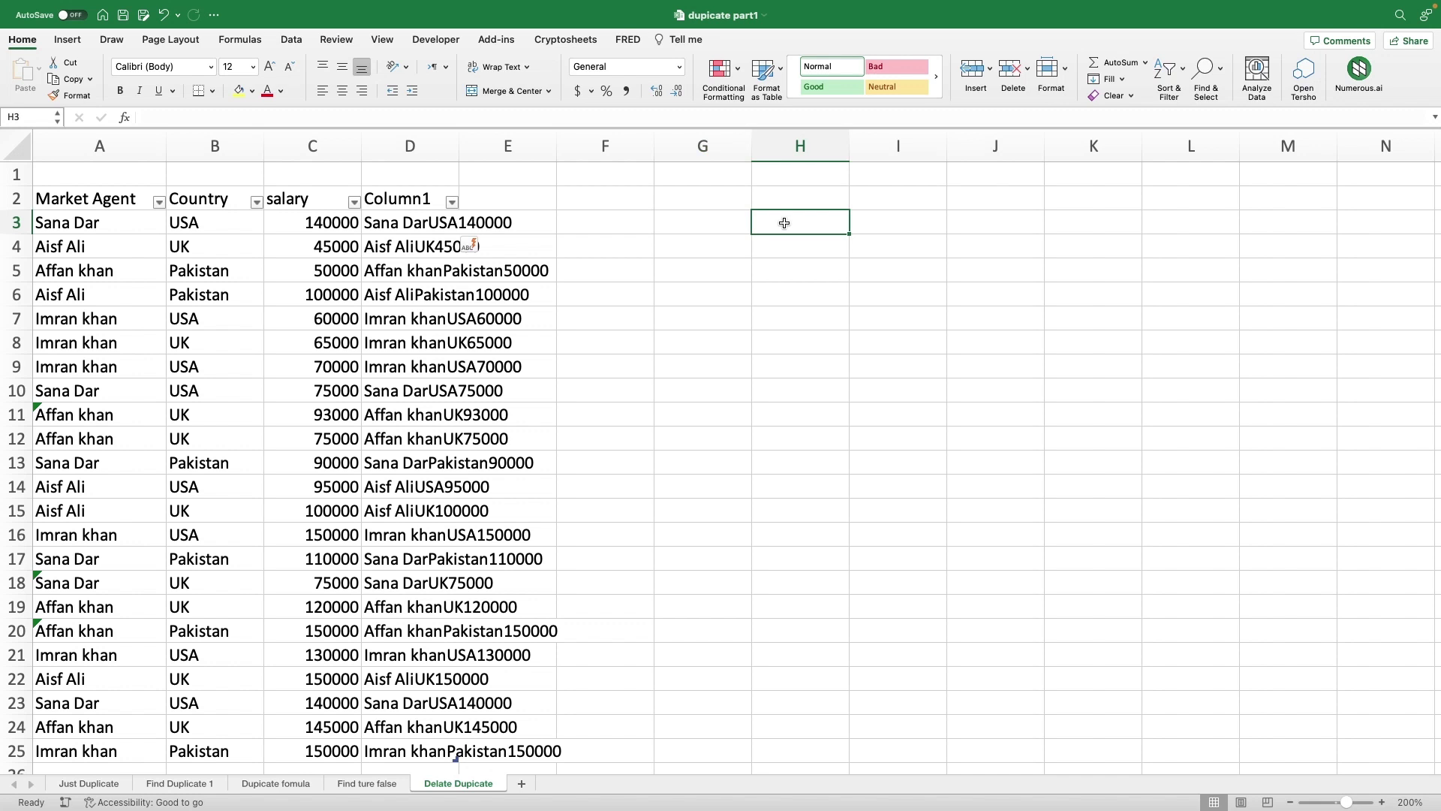
{"action": "type", "text": "="}
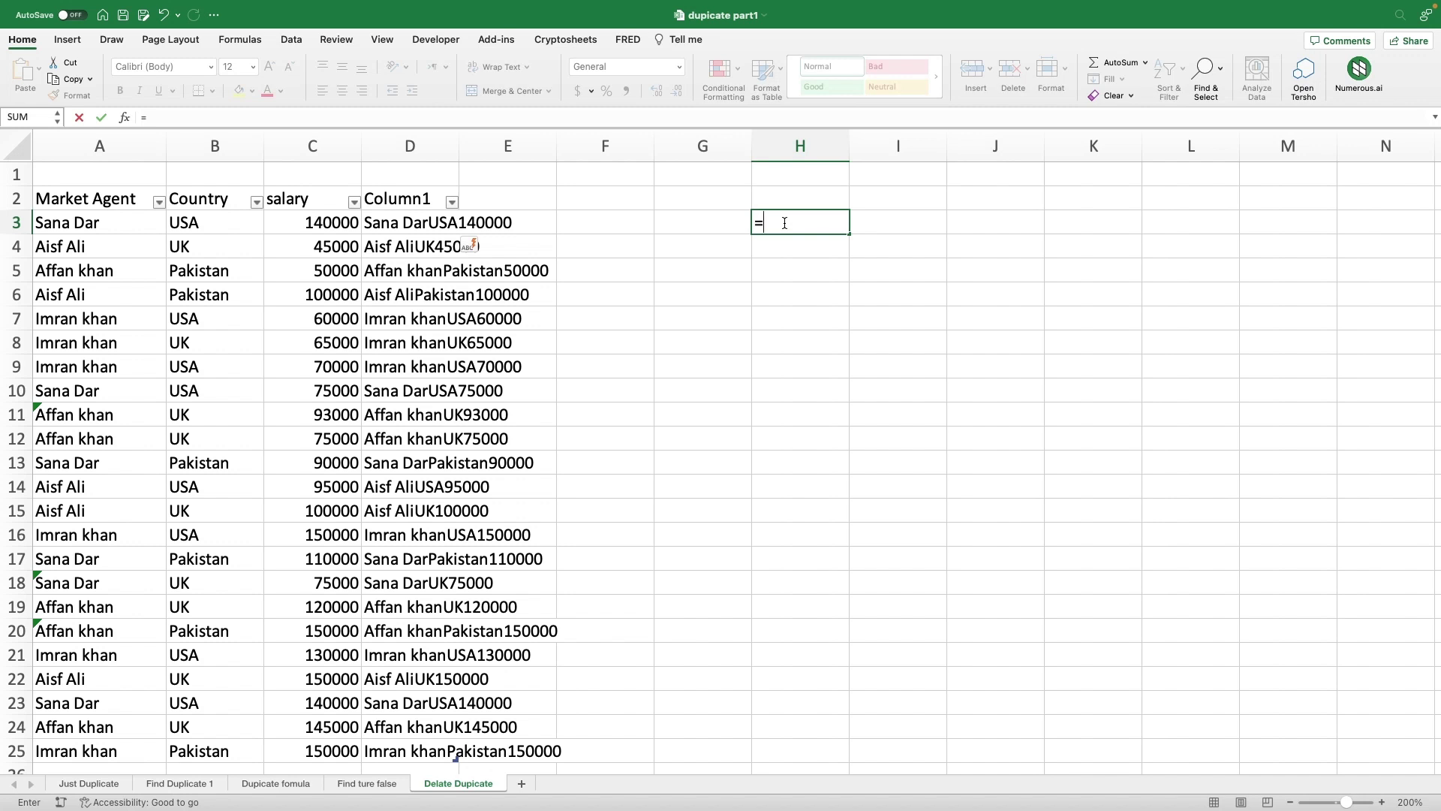
{"action": "type", "text": "FILTER("}
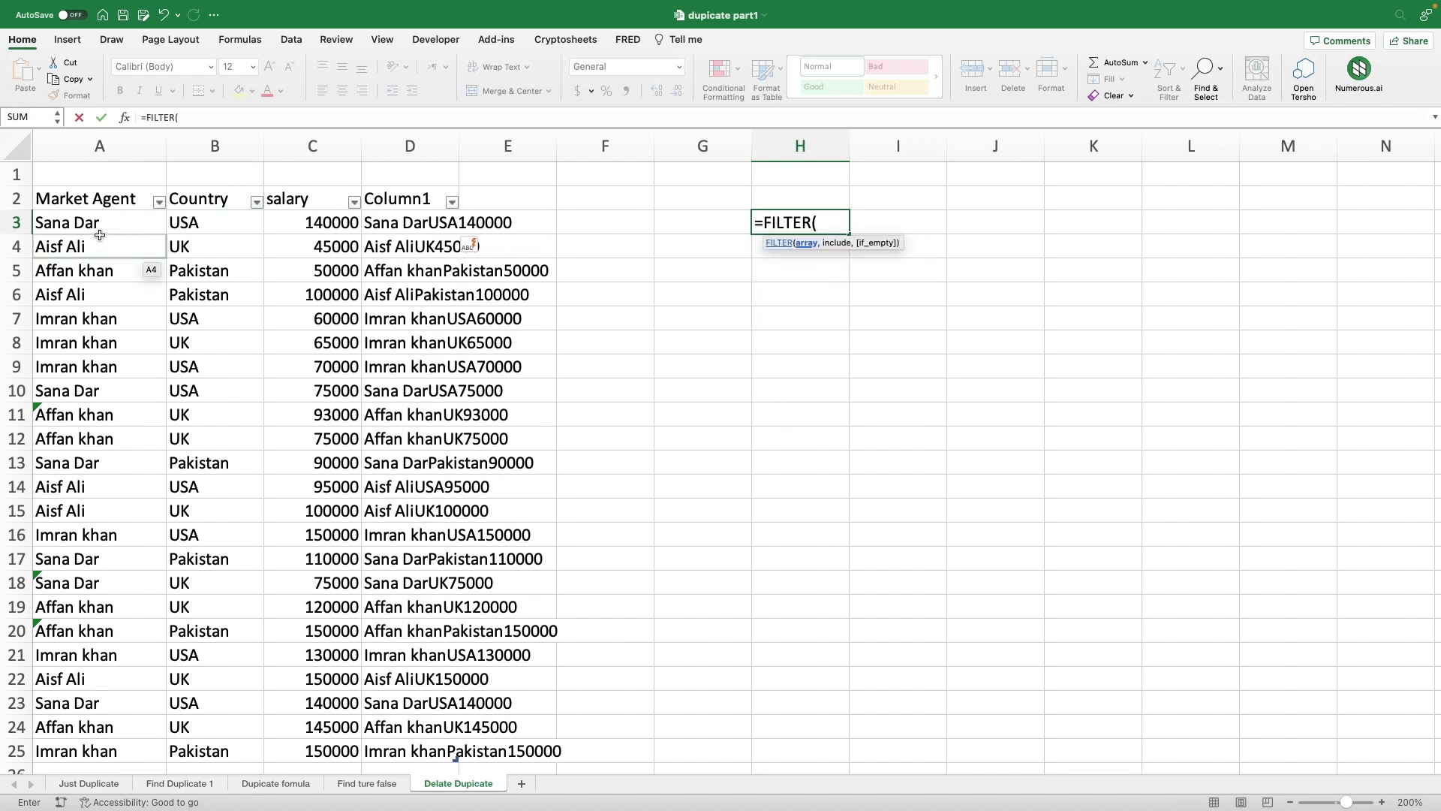
{"action": "mouse_move", "coordinate": [109, 221]}
{"action": "left_mouse_down"}
{"action": "mouse_move", "coordinate": [207, 346]}
{"action": "mouse_move", "coordinate": [248, 376]}
{"action": "mouse_move", "coordinate": [316, 376]}
{"action": "mouse_move", "coordinate": [313, 543]}
{"action": "mouse_move", "coordinate": [278, 771]}
{"action": "mouse_move", "coordinate": [282, 753]}
{"action": "left_mouse_up"}
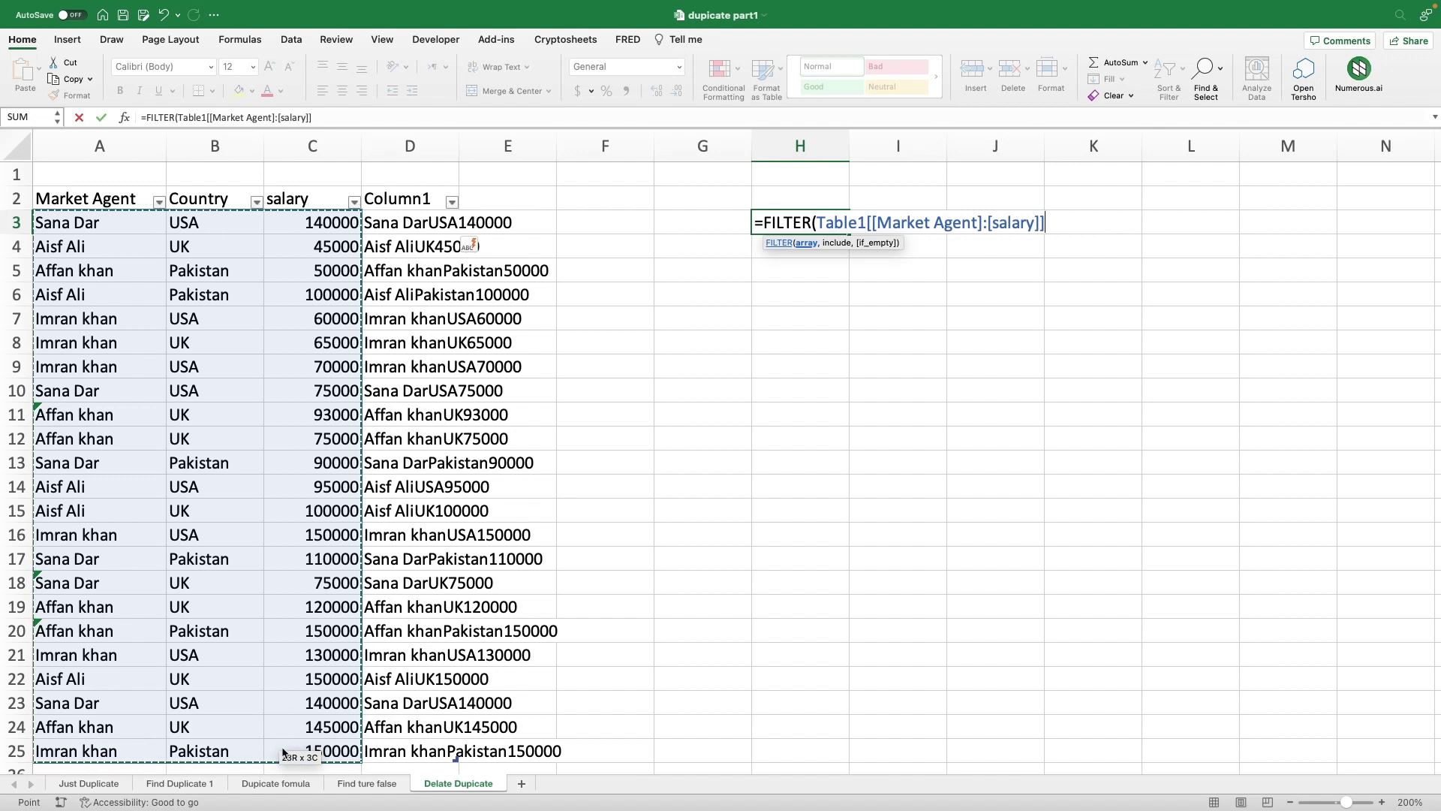
{"action": "type", "text": ","}
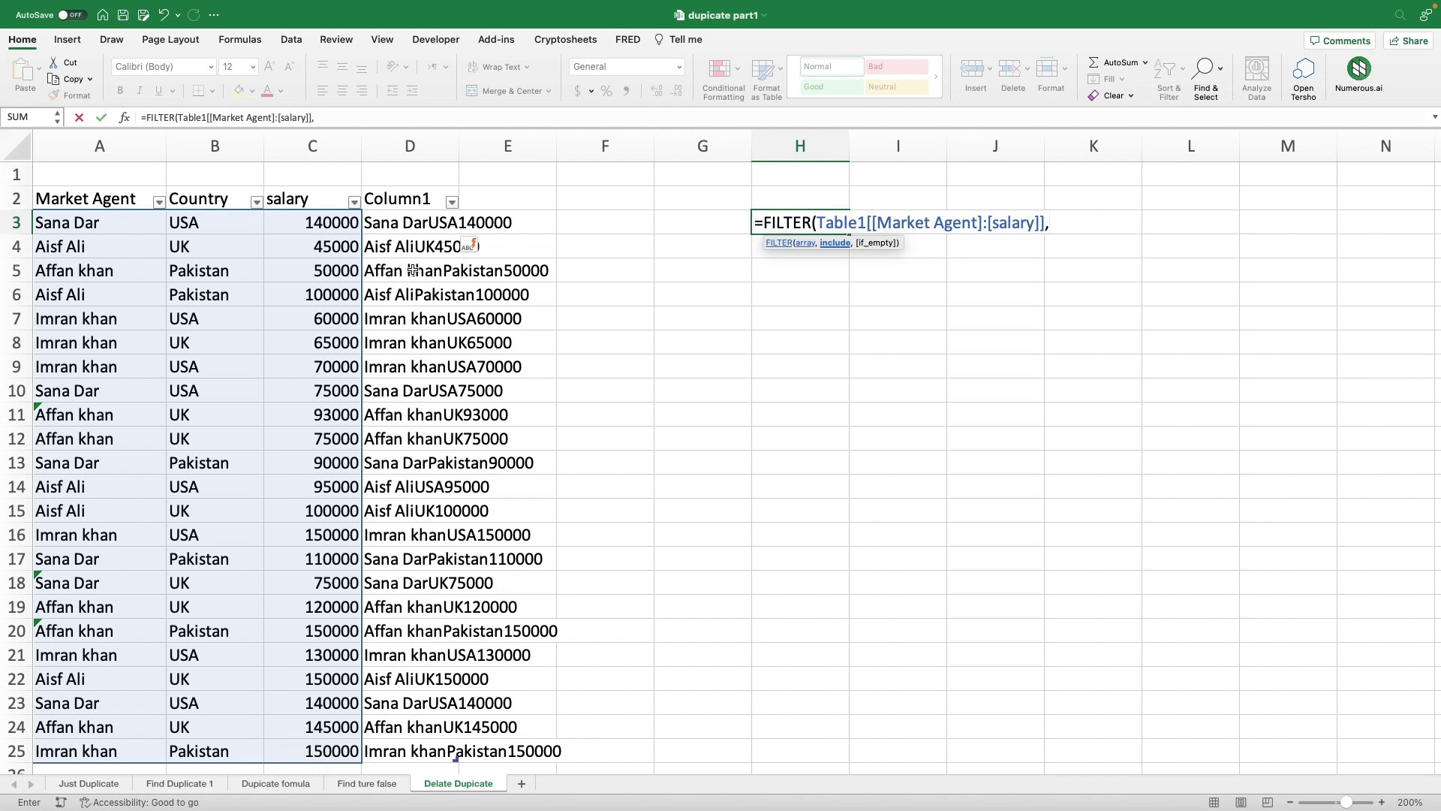
{"action": "type", "text": "coun"}
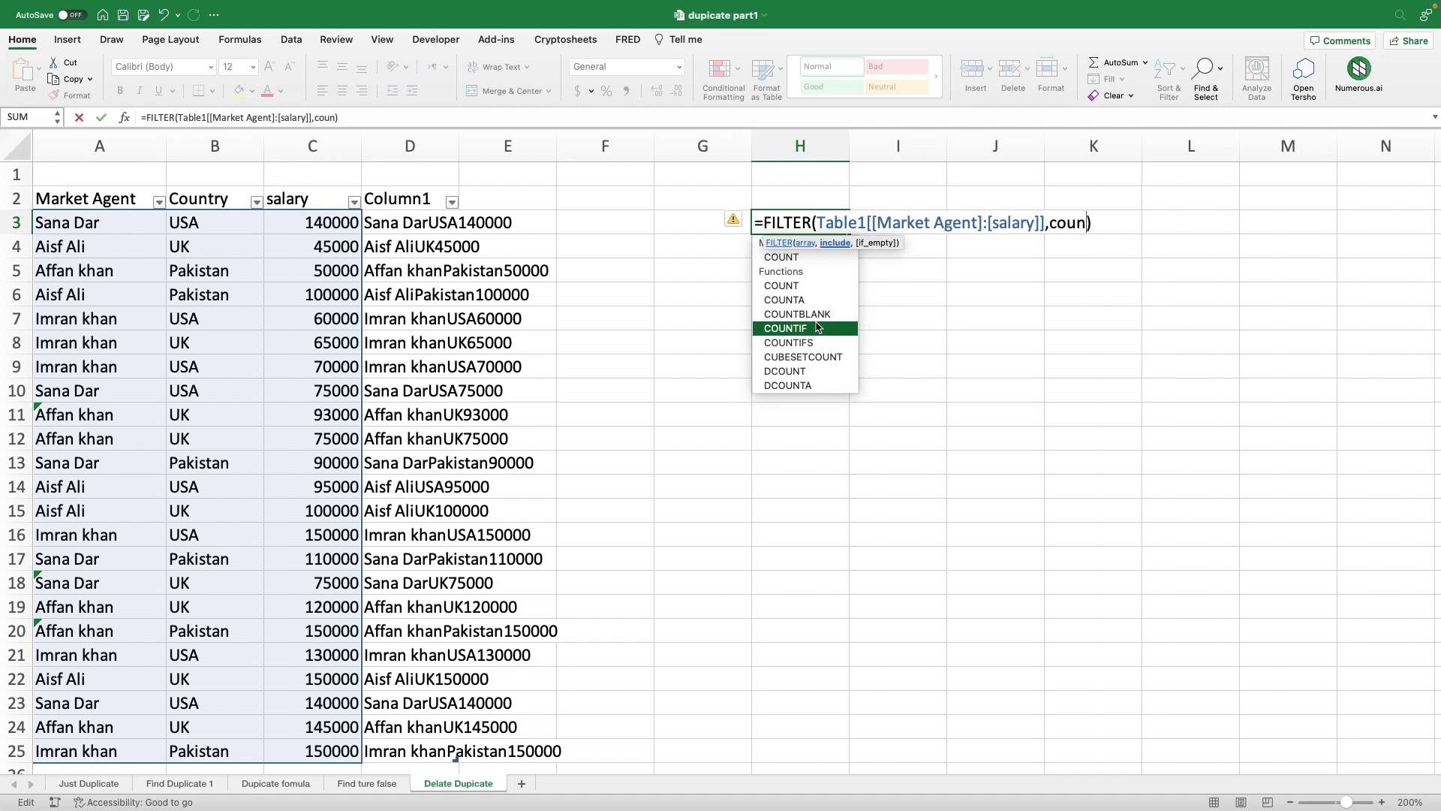
{"action": "double_click", "coordinate": [818, 328]}
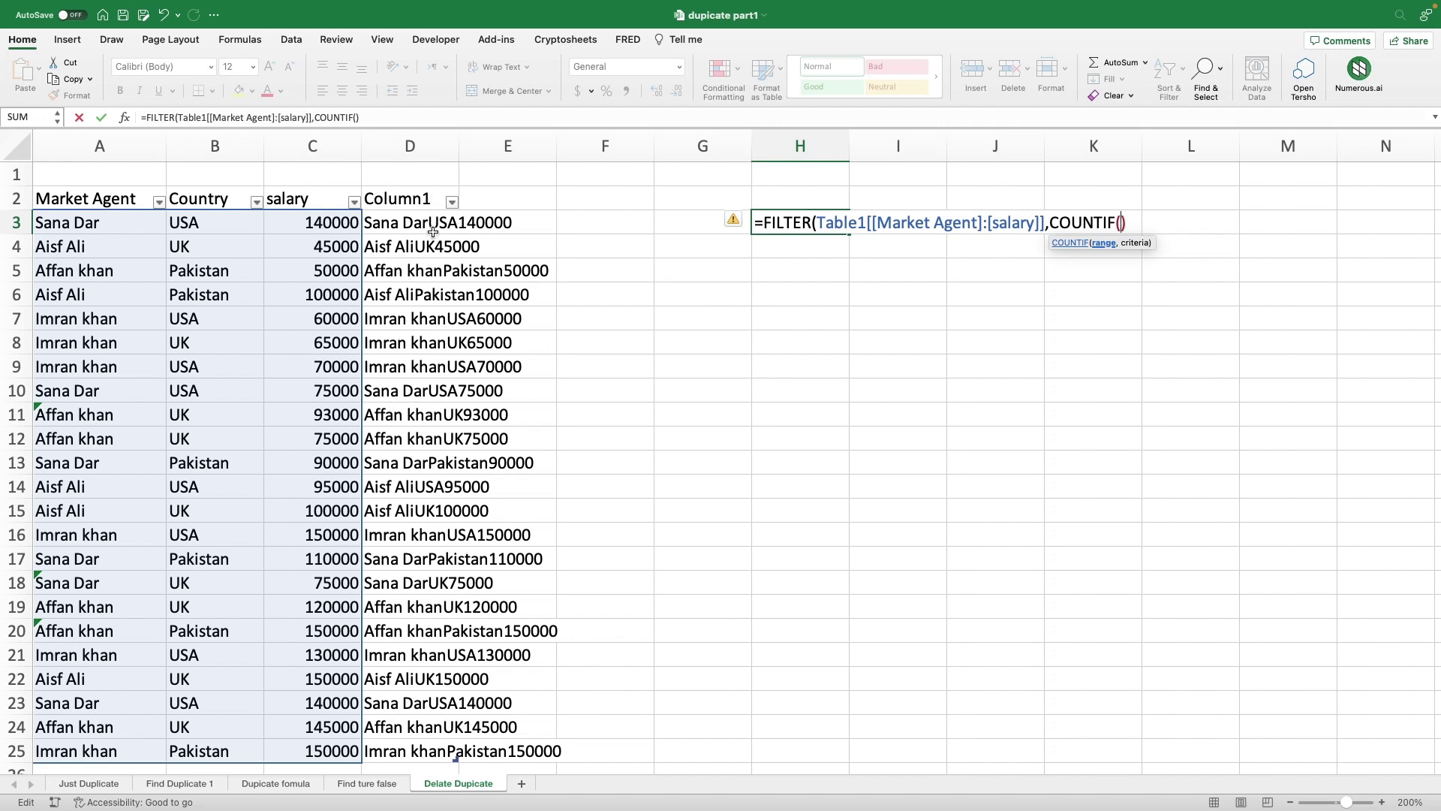
Finish H3's condition as COUNTIF(Table1[Column1],Table1[Column1])>1 with "" as the empty result.
{"action": "left_click_drag", "start_coordinate": [433, 232], "coordinate": [391, 272]}
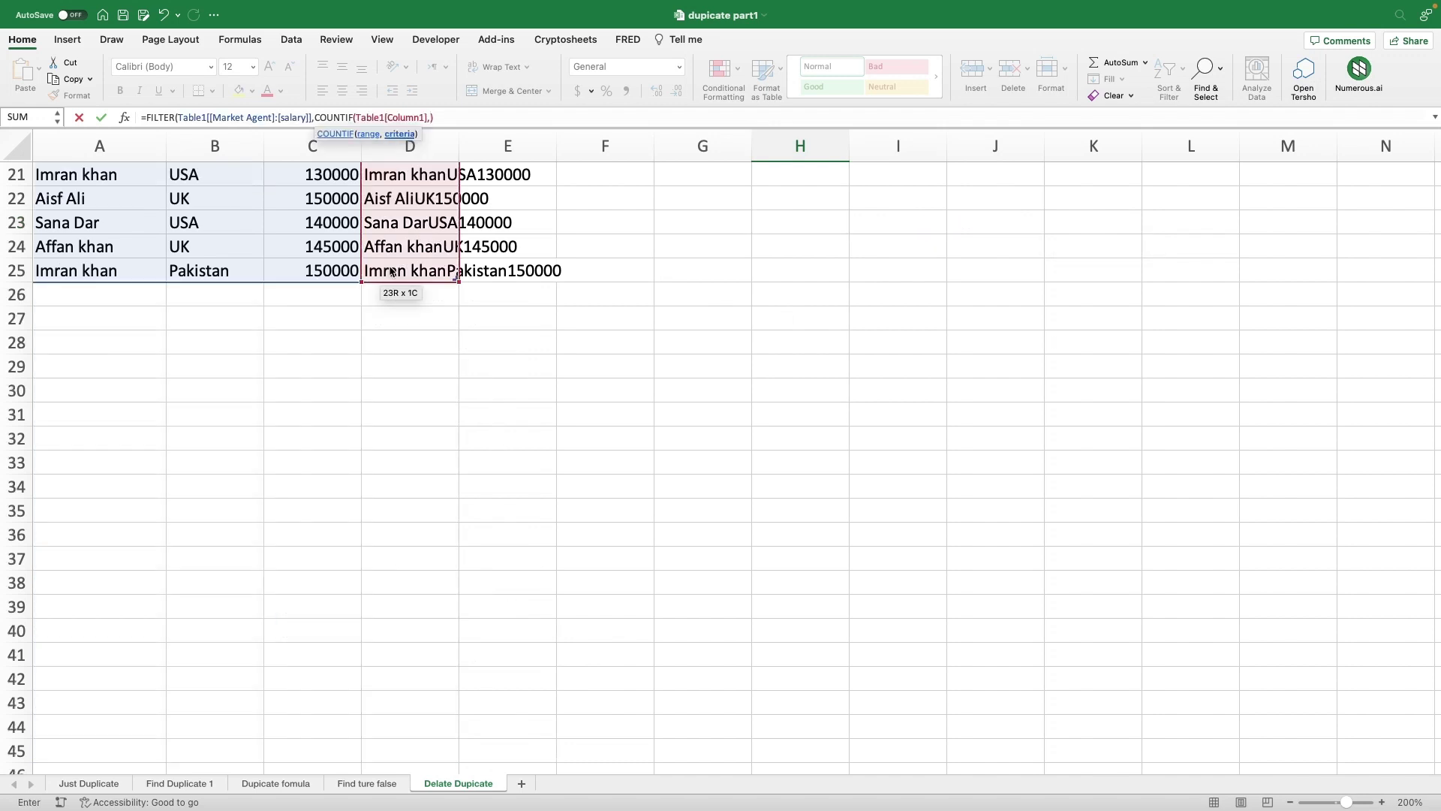
{"action": "scroll", "coordinate": [537, 241], "scroll_direction": "up", "scroll_amount": 4}
{"action": "scroll", "coordinate": [539, 242], "scroll_direction": "up", "scroll_amount": 6}
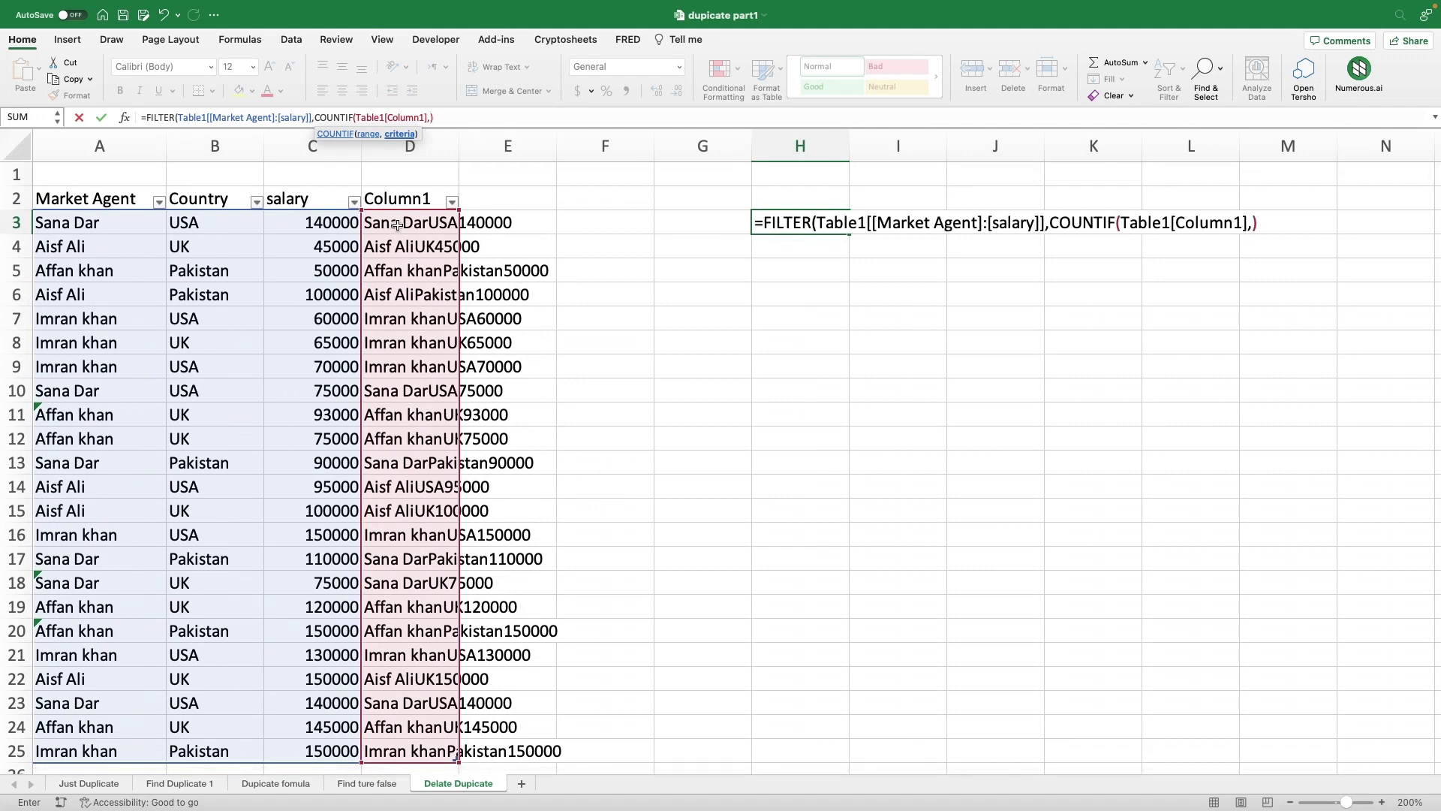
{"action": "mouse_move", "coordinate": [398, 225]}
{"action": "left_mouse_down"}
{"action": "mouse_move", "coordinate": [361, 643]}
{"action": "mouse_move", "coordinate": [392, 661]}
{"action": "left_mouse_up"}
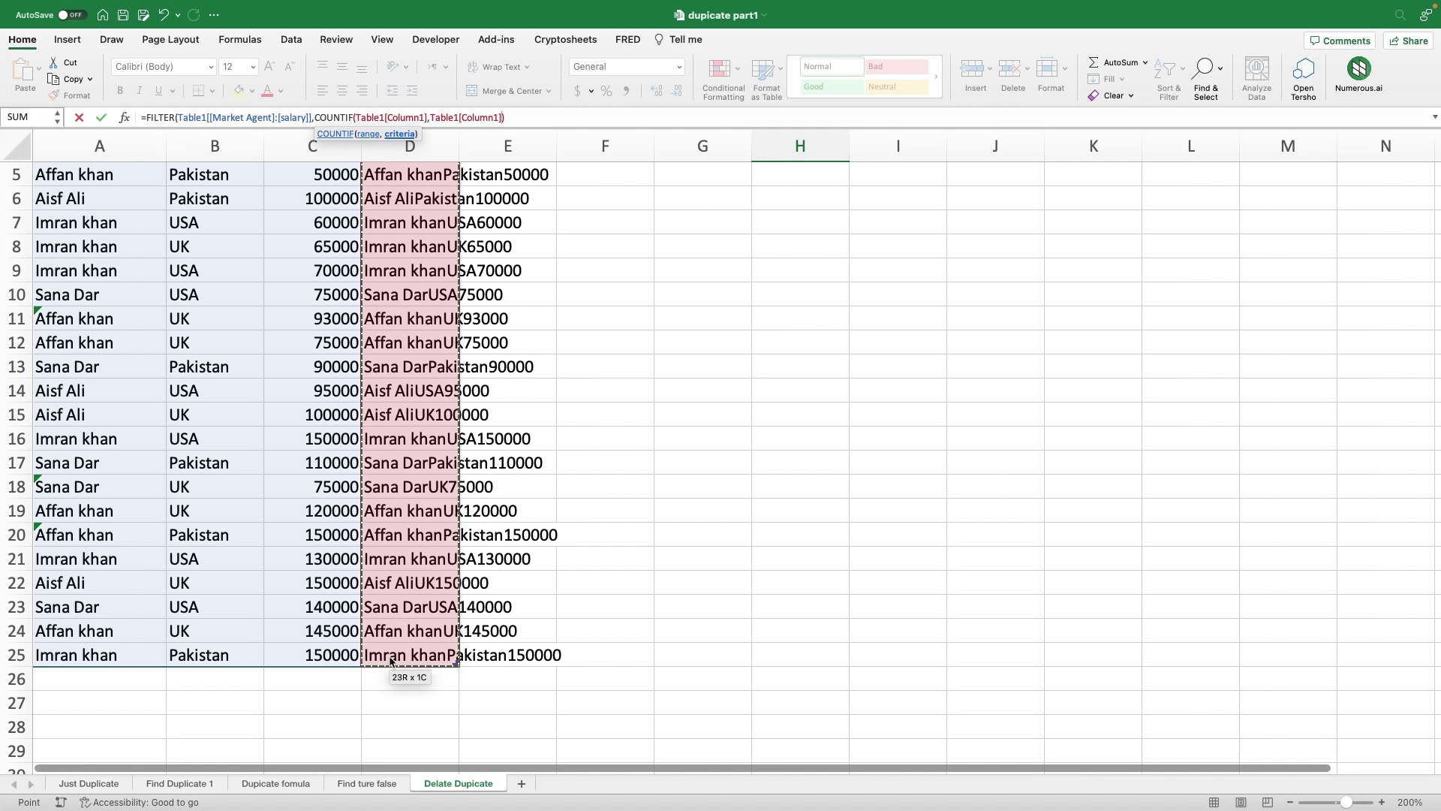
{"action": "type", "text": ")"}
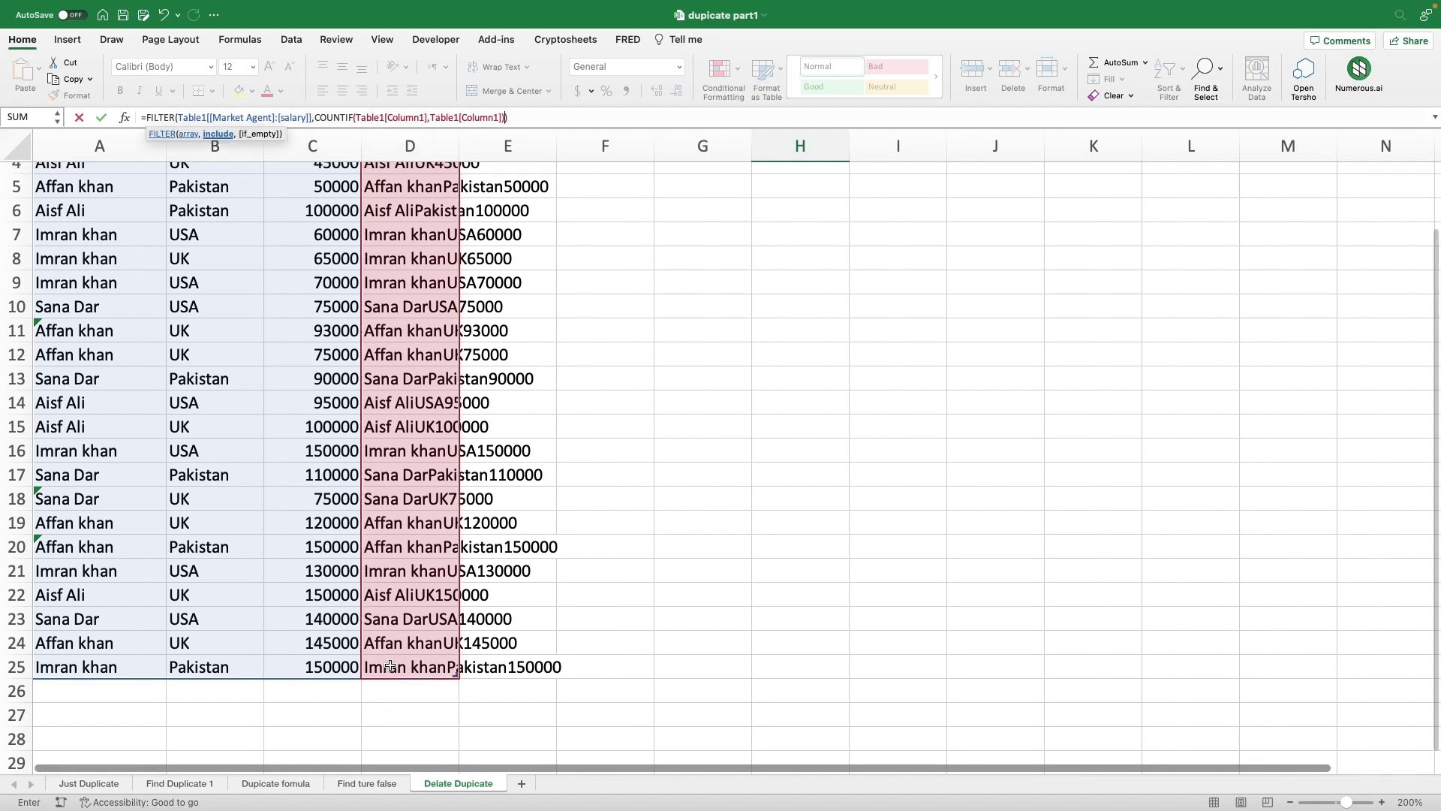
{"action": "scroll", "coordinate": [389, 664], "scroll_direction": "down", "scroll_amount": 2}
{"action": "scroll", "coordinate": [406, 653], "scroll_direction": "up", "scroll_amount": 6}
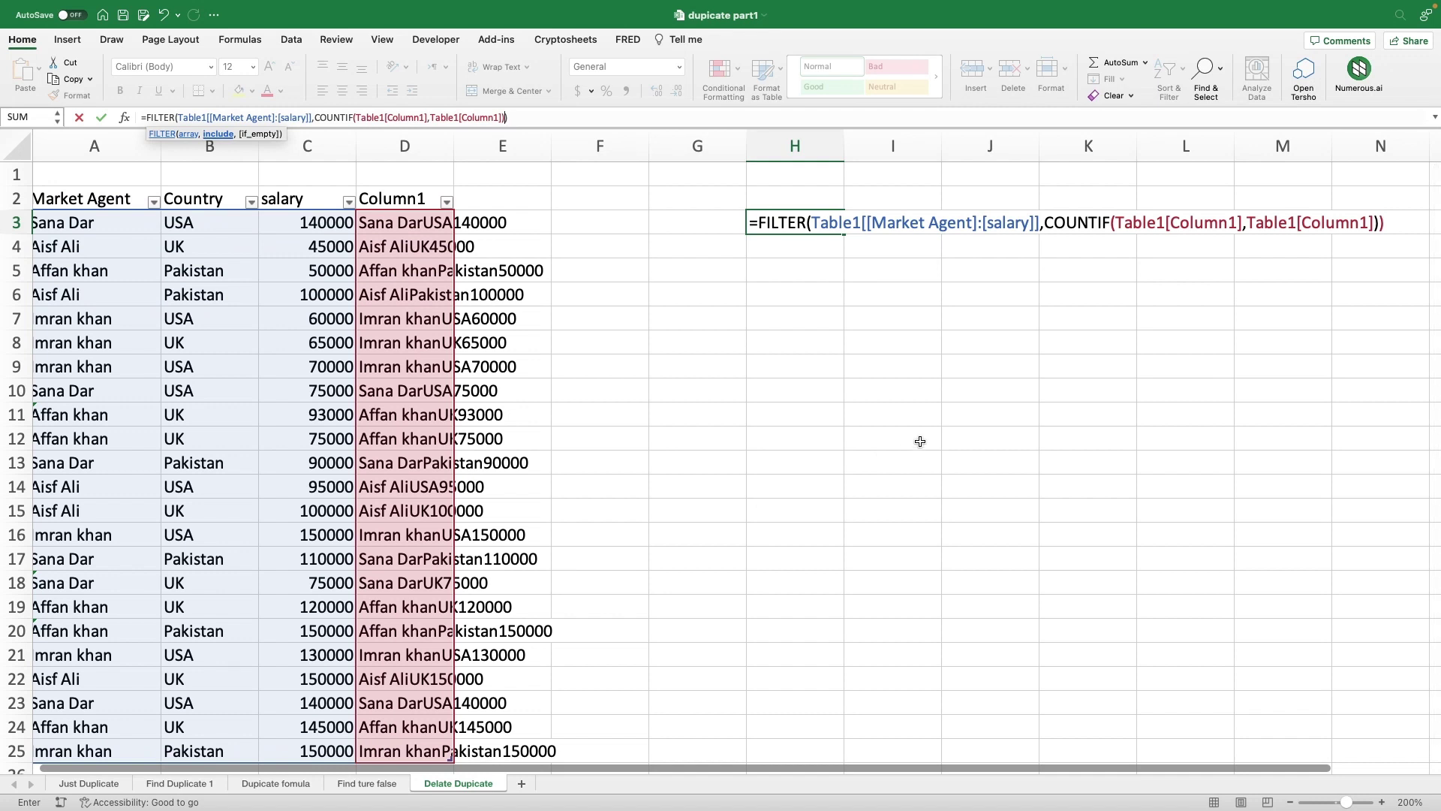
{"action": "type", "text": ">"}
{"action": "type", "text": "1"}
{"action": "type", "text": ","}
{"action": "type", "text": "\""}
{"action": "type", "text": "\""}
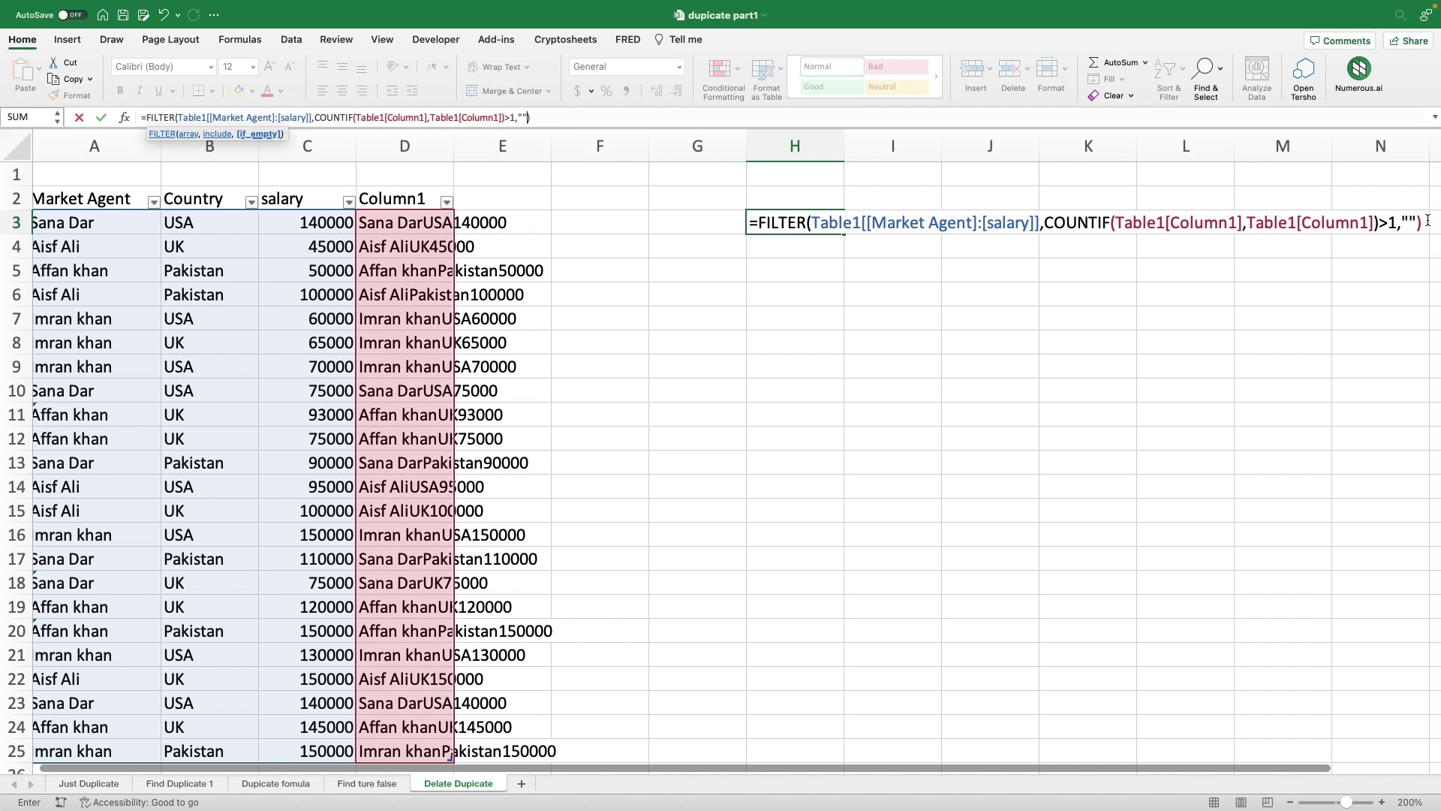
{"action": "left_click", "coordinate": [1429, 220]}
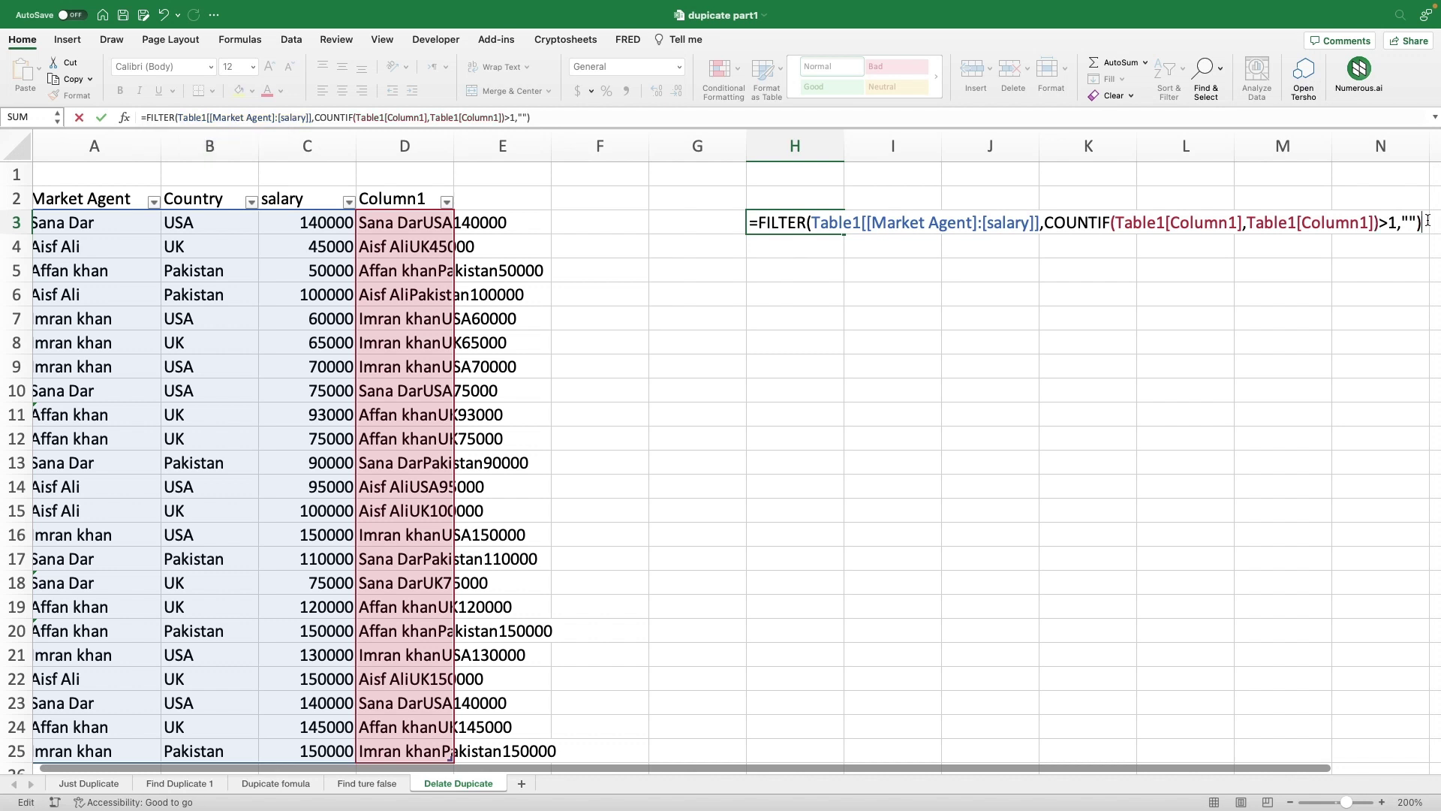
Commit the FILTER formula so the duplicated USA 140000 agent row spills twice into H3:J4.
{"action": "key", "text": "Return"}
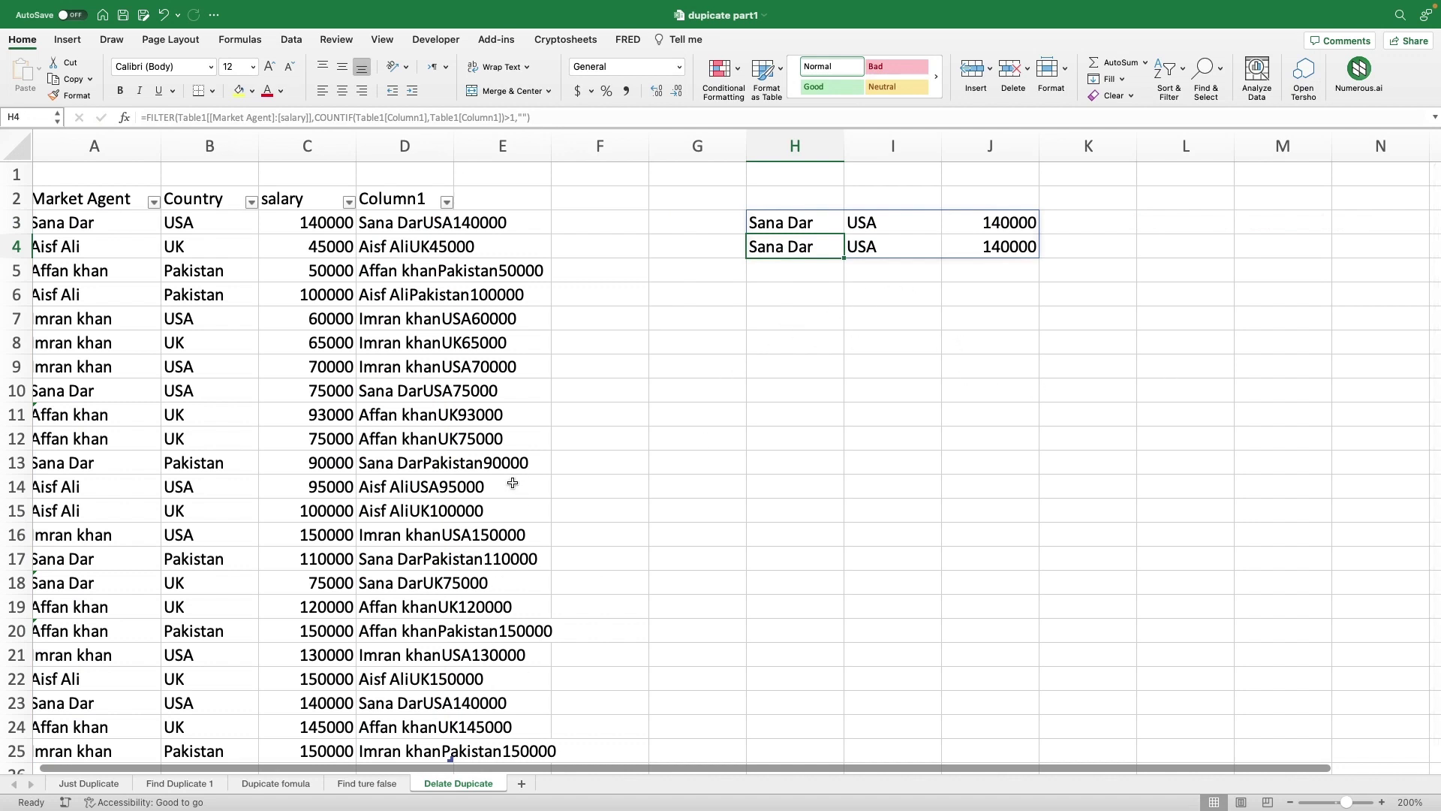
{"action": "scroll", "coordinate": [521, 487], "scroll_direction": "left", "scroll_amount": 1}
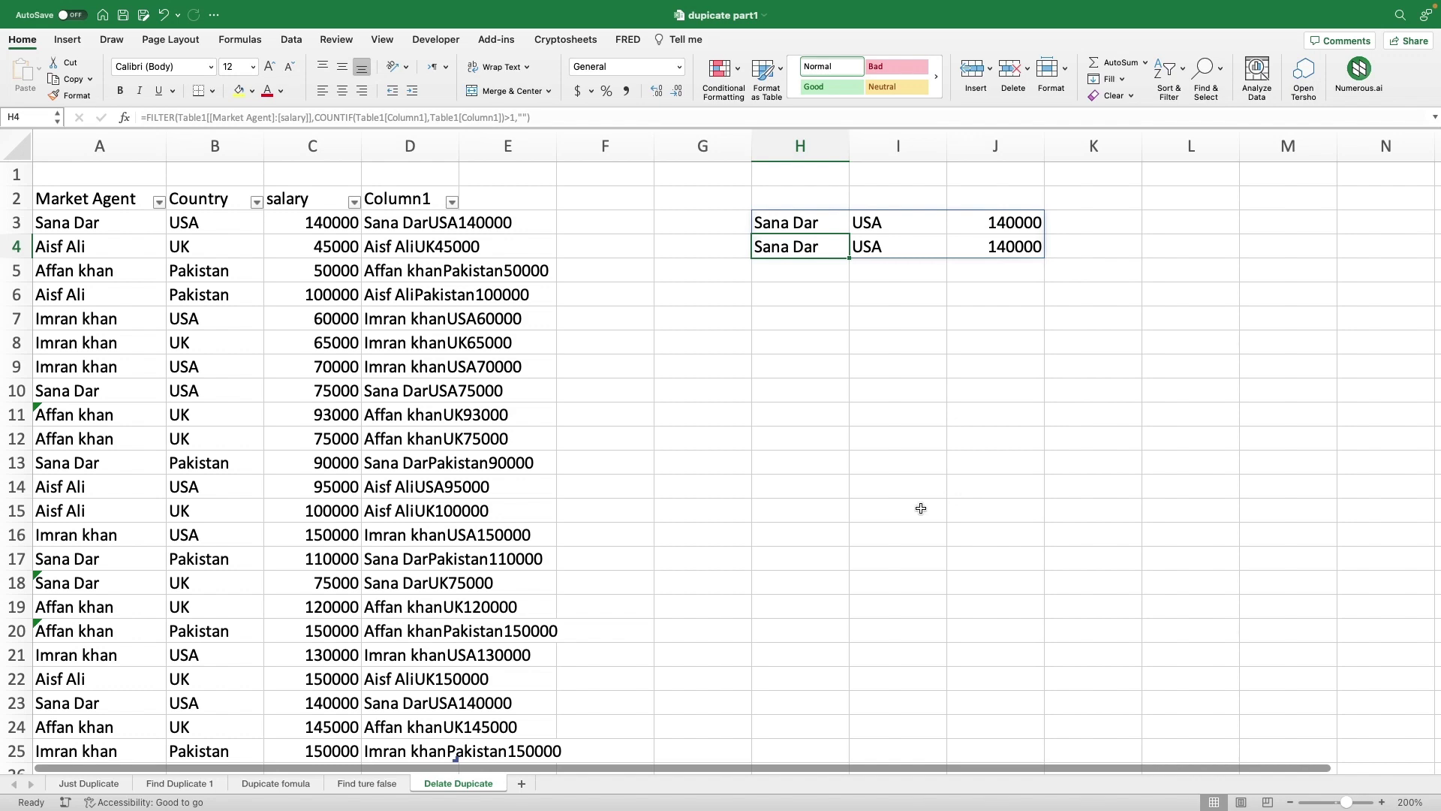
{"action": "left_click", "coordinate": [363, 784]}
Enter =FILTER(B4:D50,COUNTIF(E4:E50,E4:E50)>1,"") in I4, listing PK450 and PK590 rows twice each.
{"action": "left_click", "coordinate": [494, 217]}
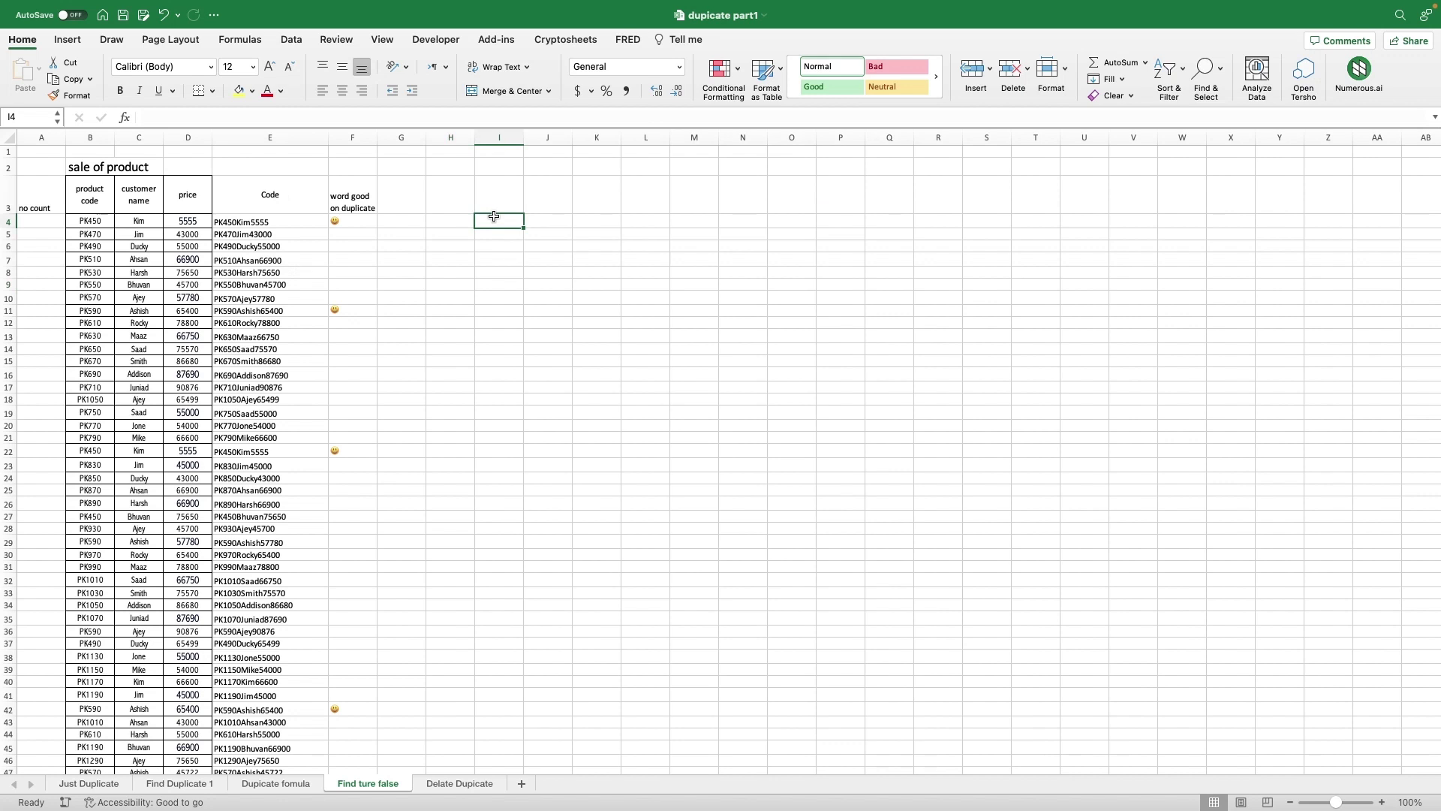
{"action": "type", "text": "="}
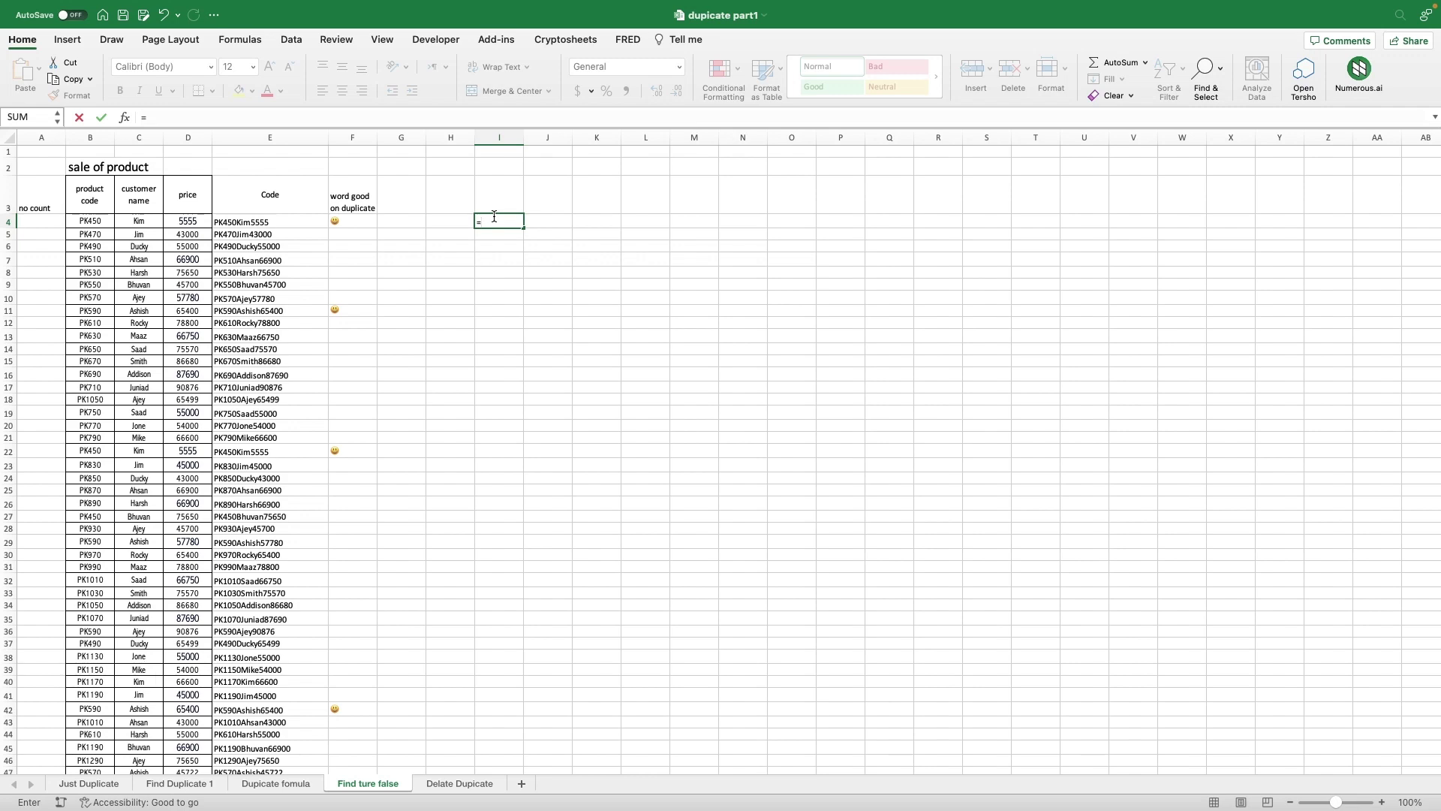
{"action": "type", "text": ")>1,\"\")"}
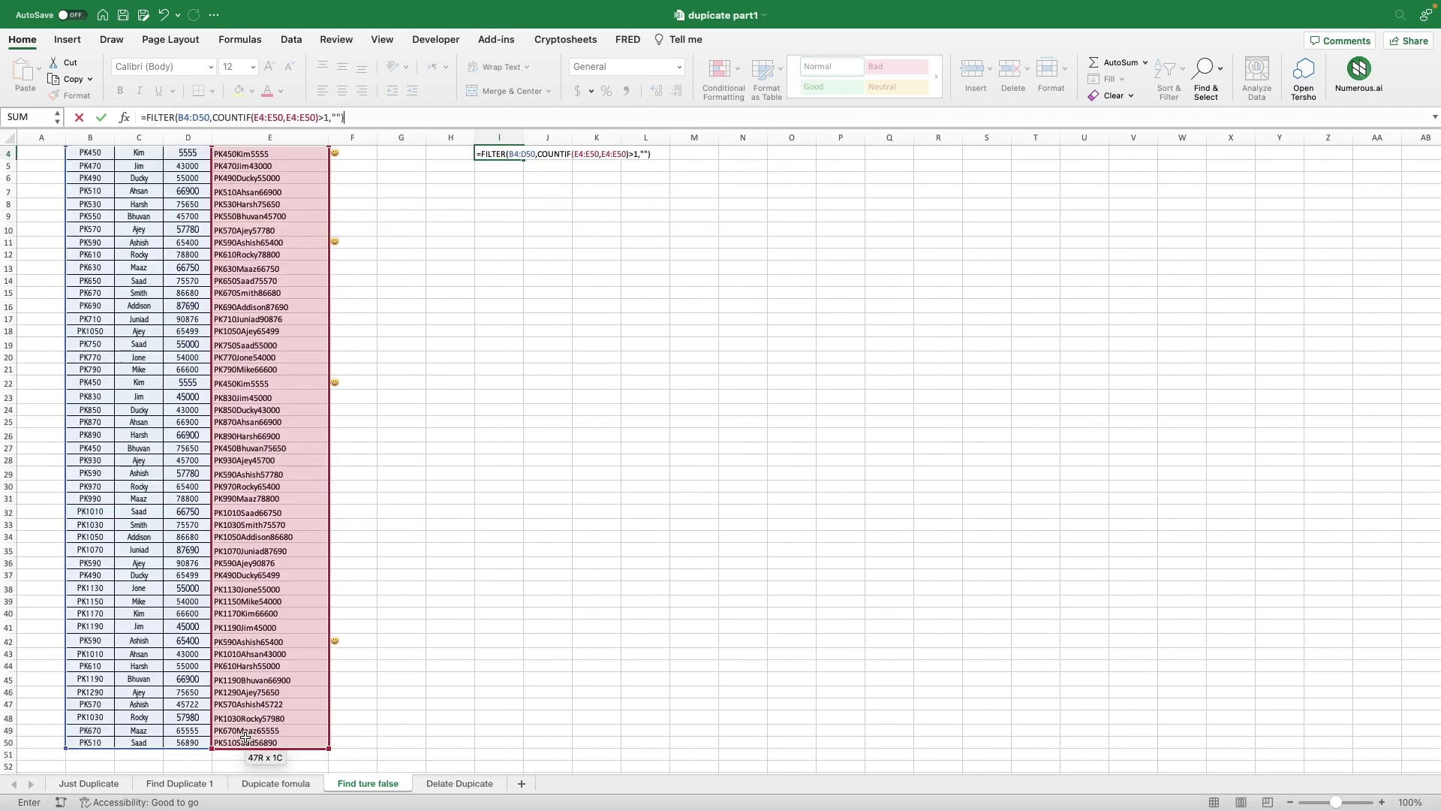
{"action": "key", "text": "Return"}
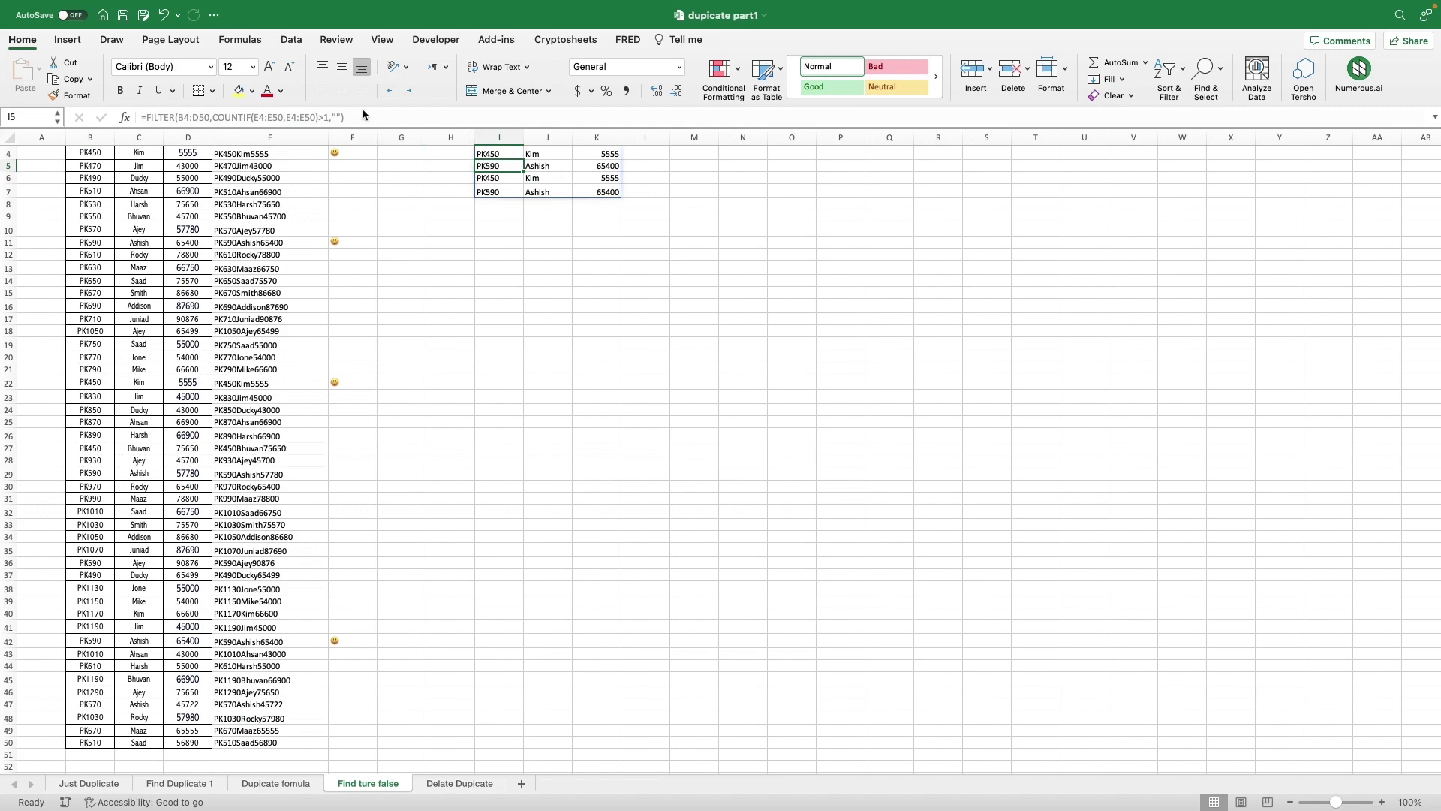
{"action": "left_click", "coordinate": [363, 113]}
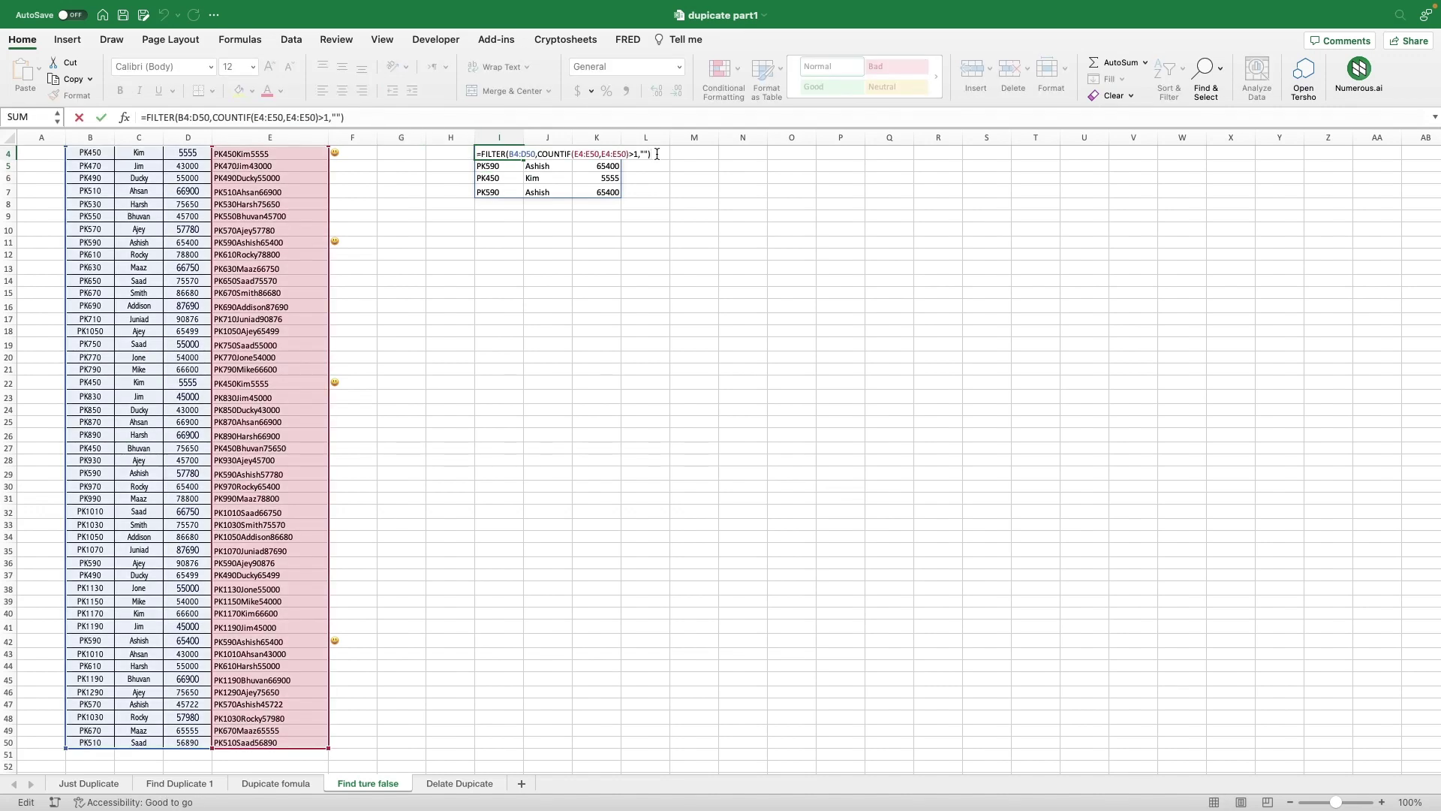
{"action": "key", "text": "Return"}
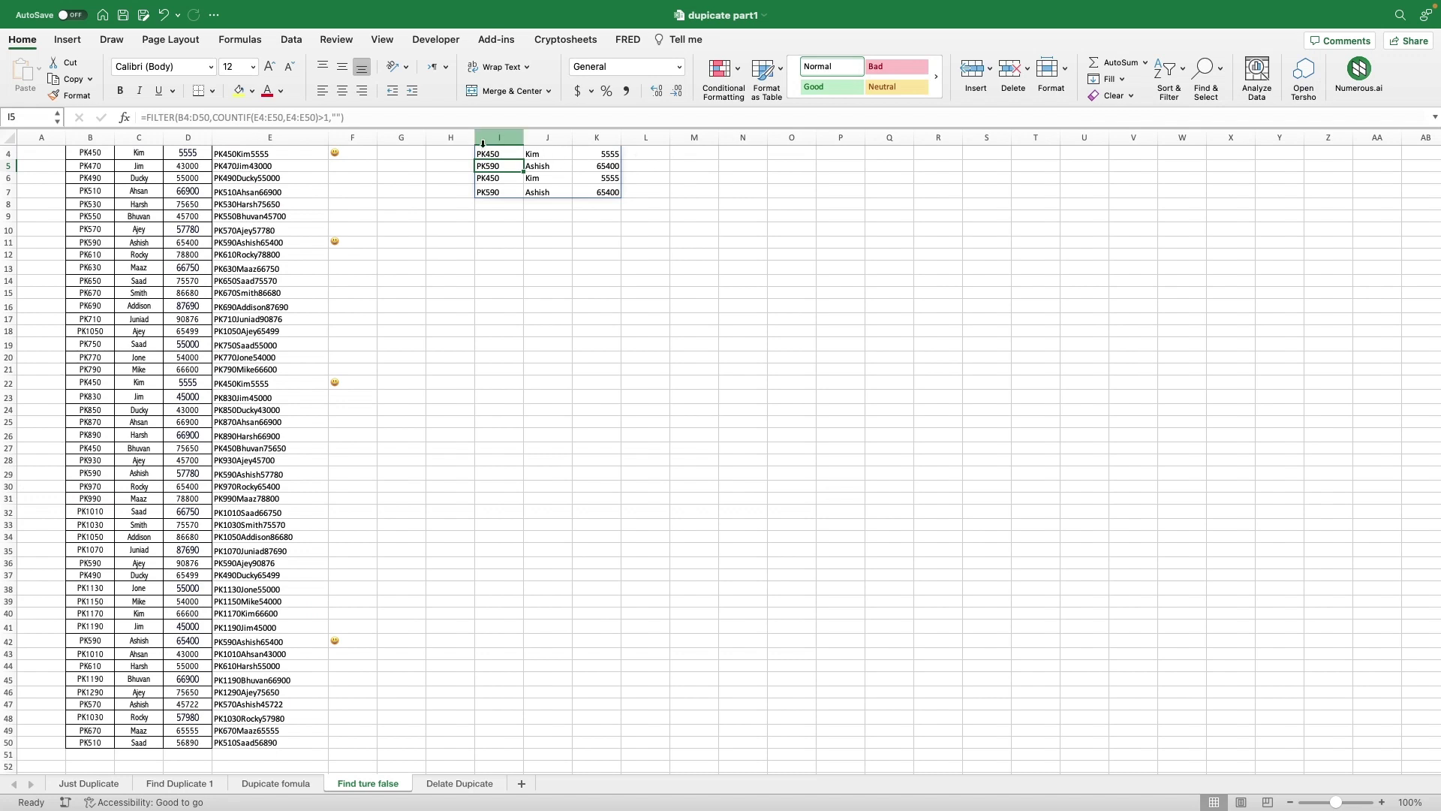
{"action": "left_click", "coordinate": [496, 154]}
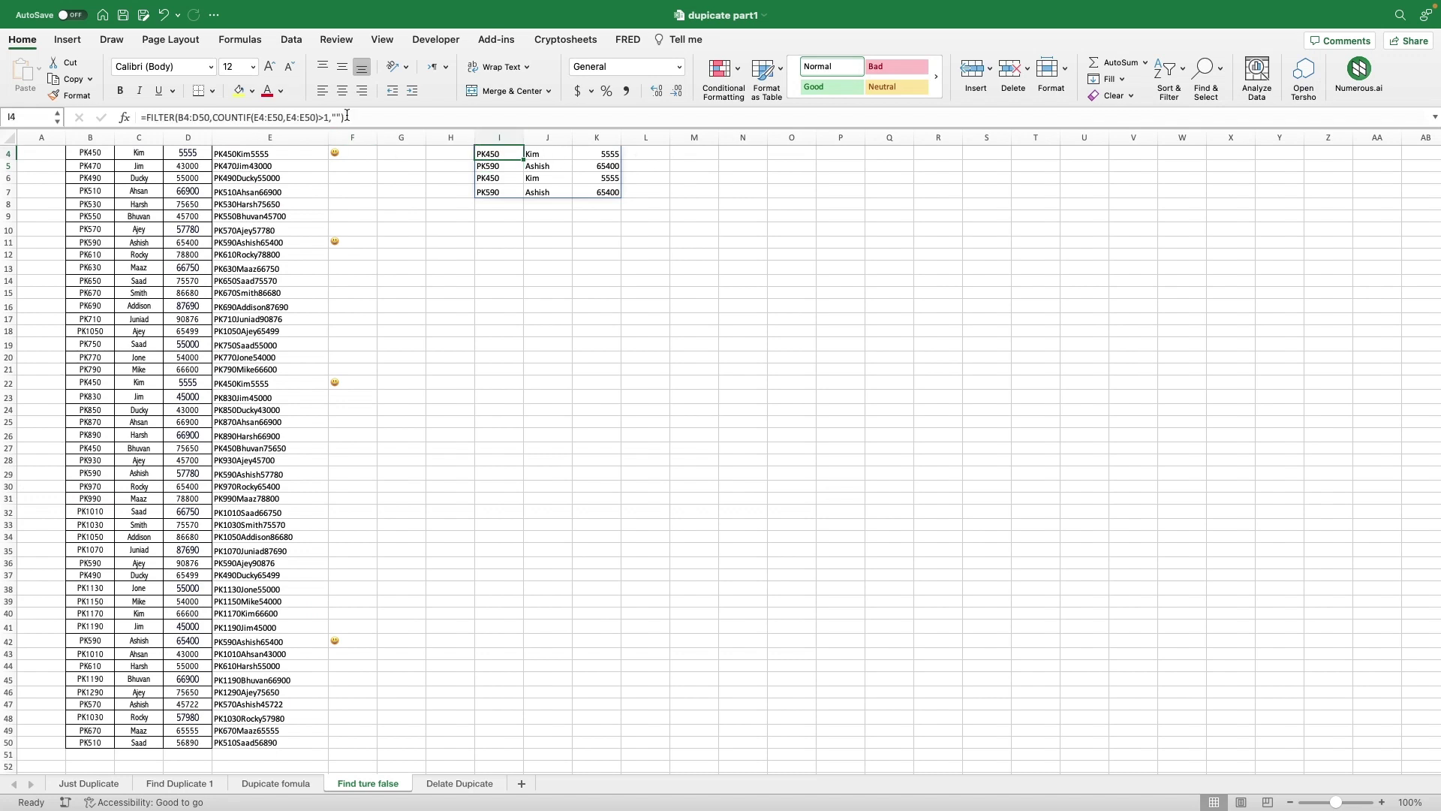
{"action": "left_click", "coordinate": [346, 116]}
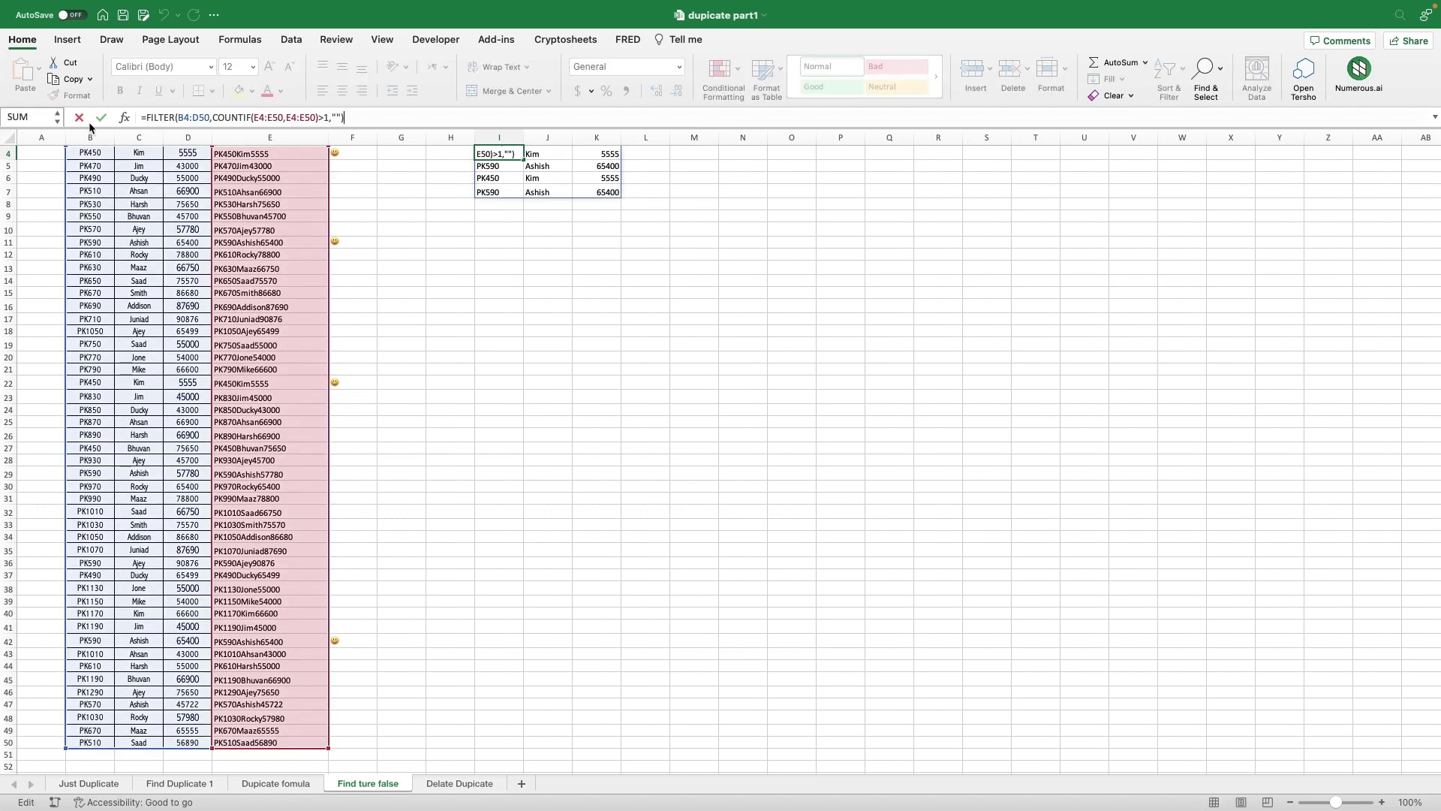
Wrap I4's FILTER formula in SORT(...,1) so duplicates are ordered by product code.
{"action": "left_click", "coordinate": [147, 117]}
{"action": "type", "text": "s"}
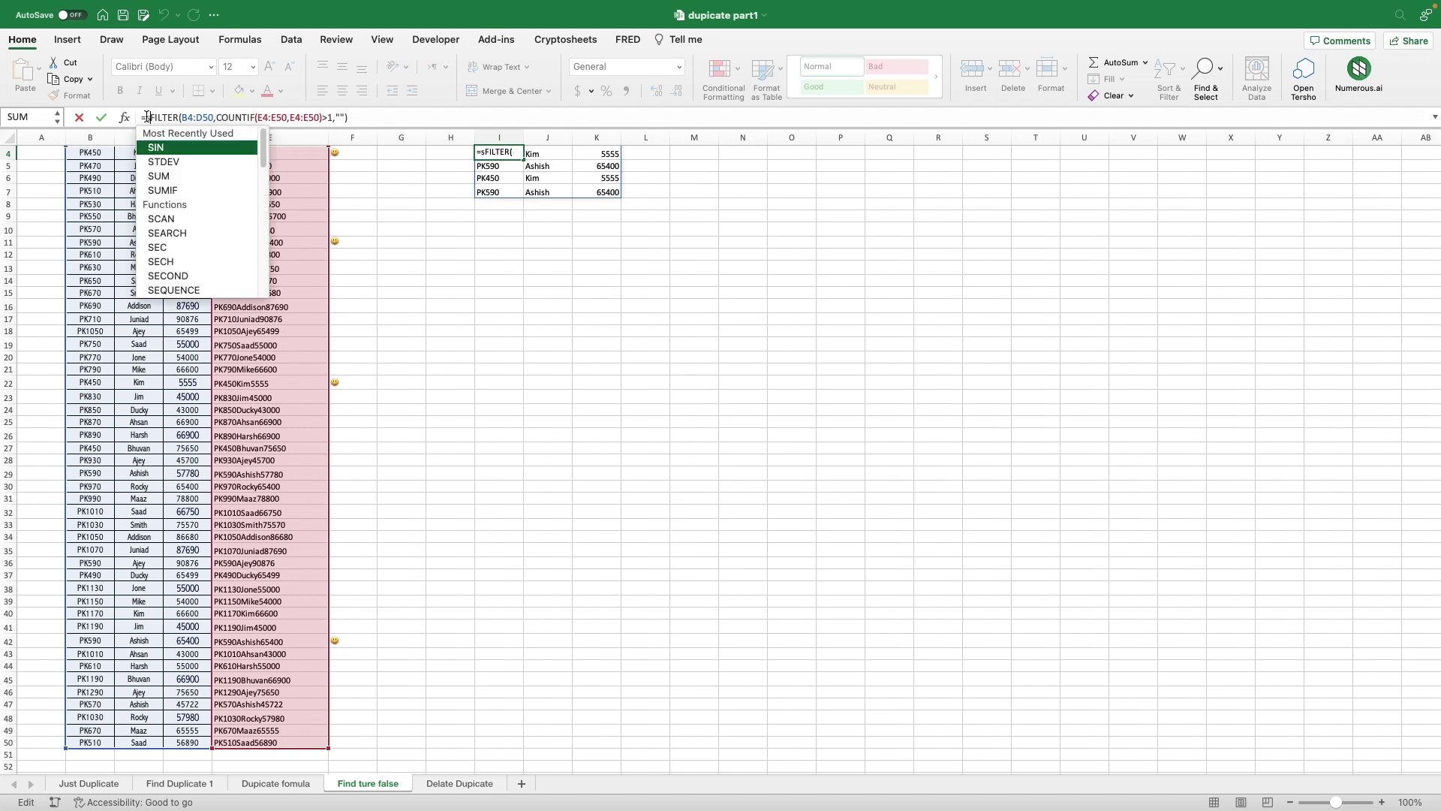
{"action": "type", "text": "ort"}
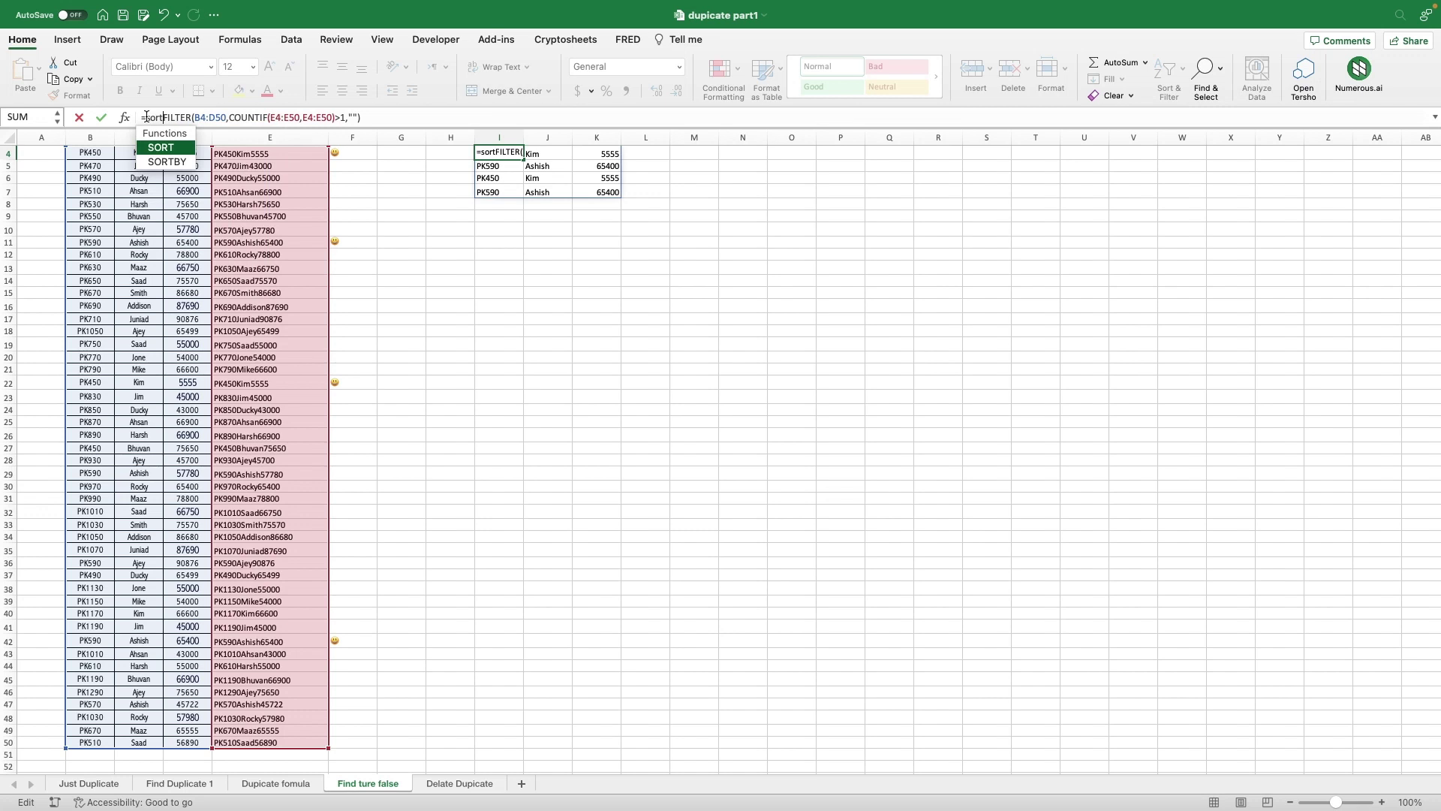
{"action": "type", "text": "("}
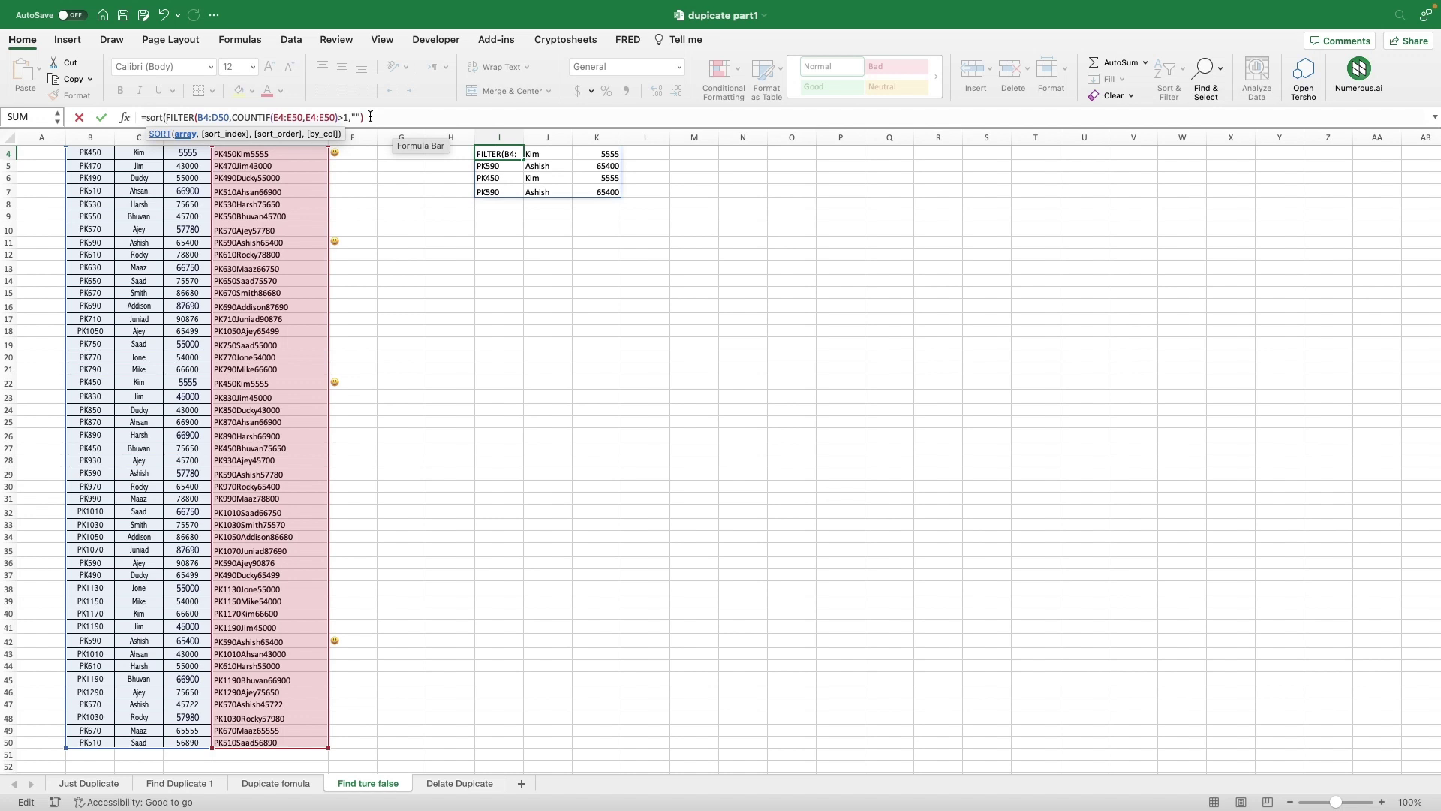
{"action": "left_click", "coordinate": [370, 116]}
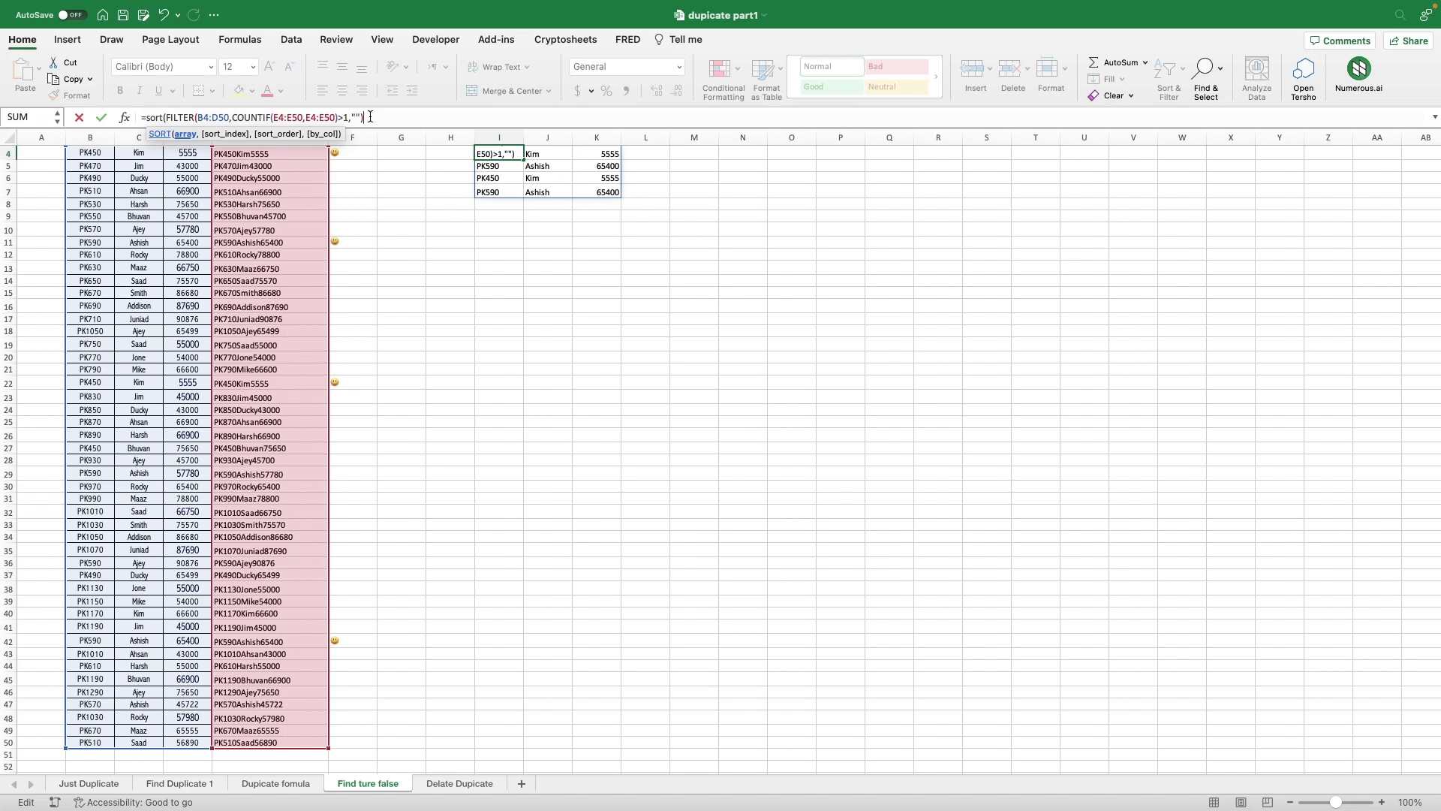
{"action": "type", "text": ",1"}
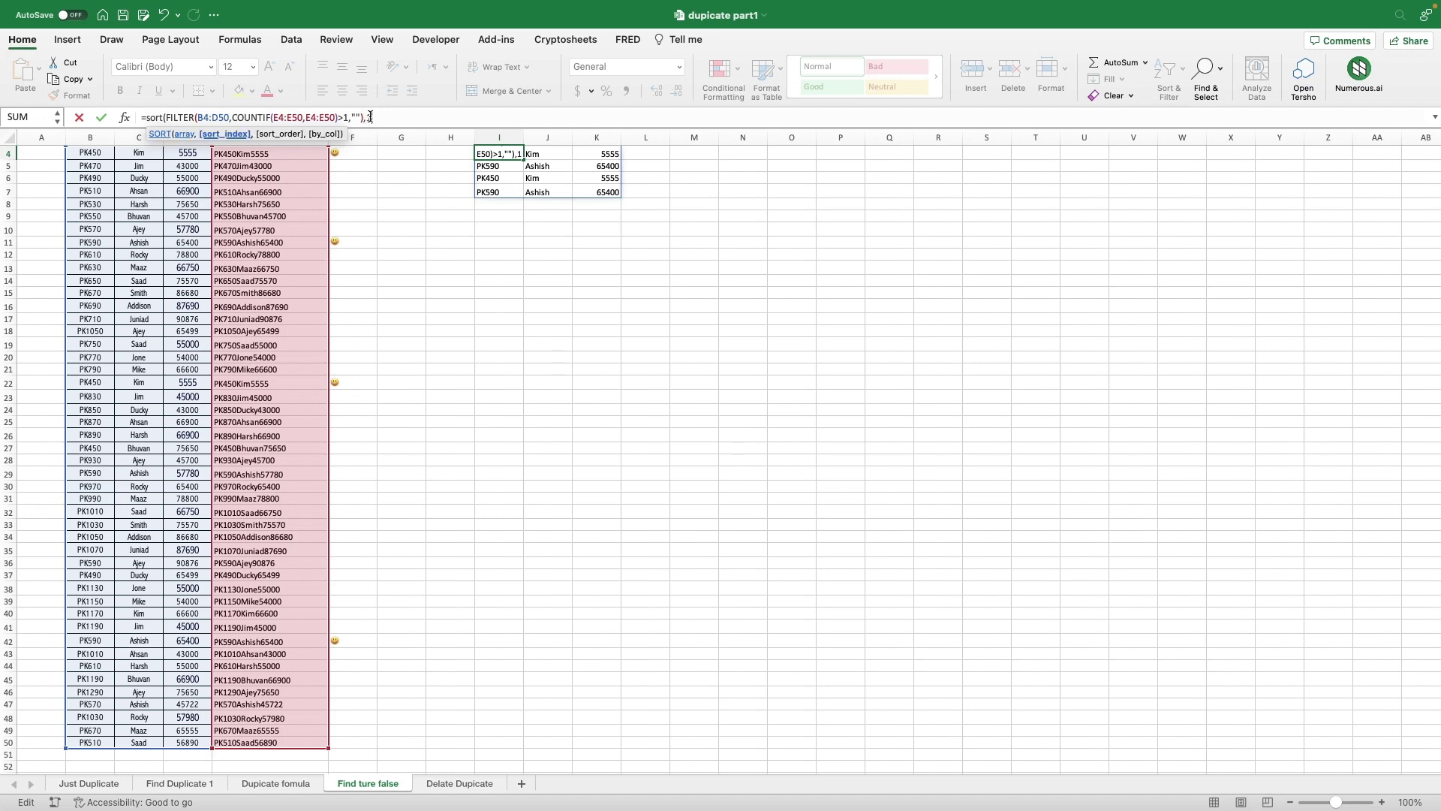
{"action": "type", "text": ")"}
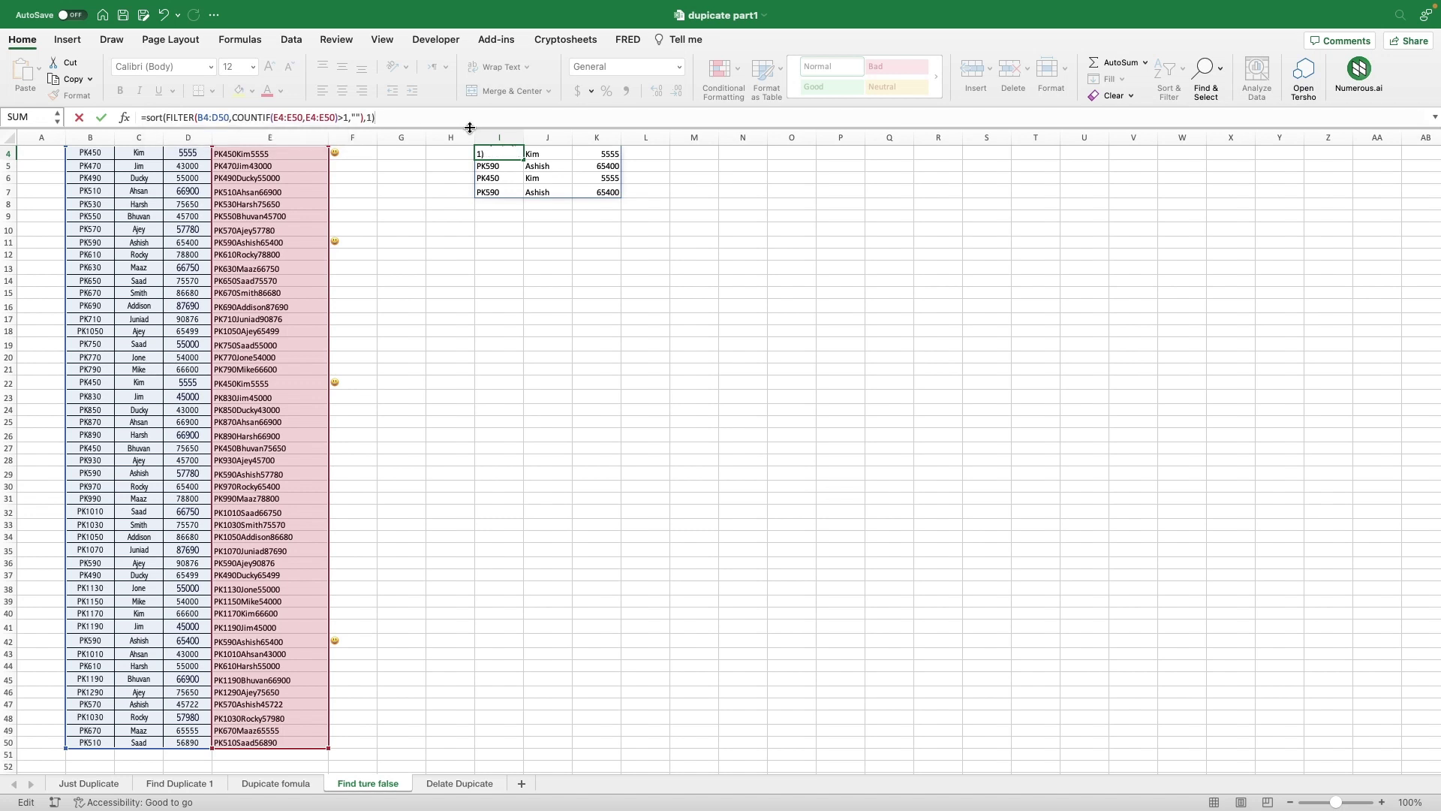
{"action": "key", "text": "Return"}
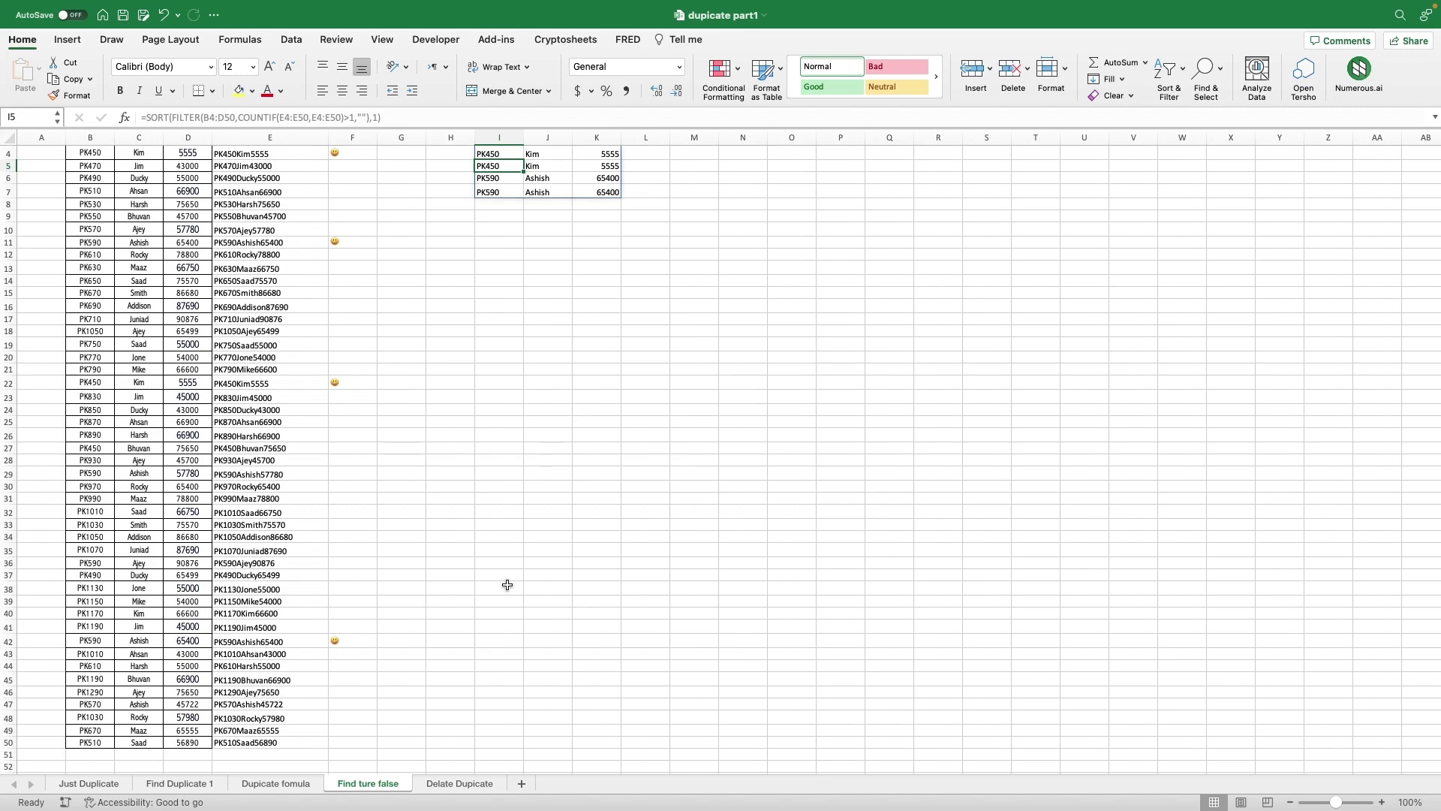
On the Delate Dupicate sheet, undo the Column1 helper and the H3:J4 duplicate list.
{"action": "left_click", "coordinate": [468, 785]}
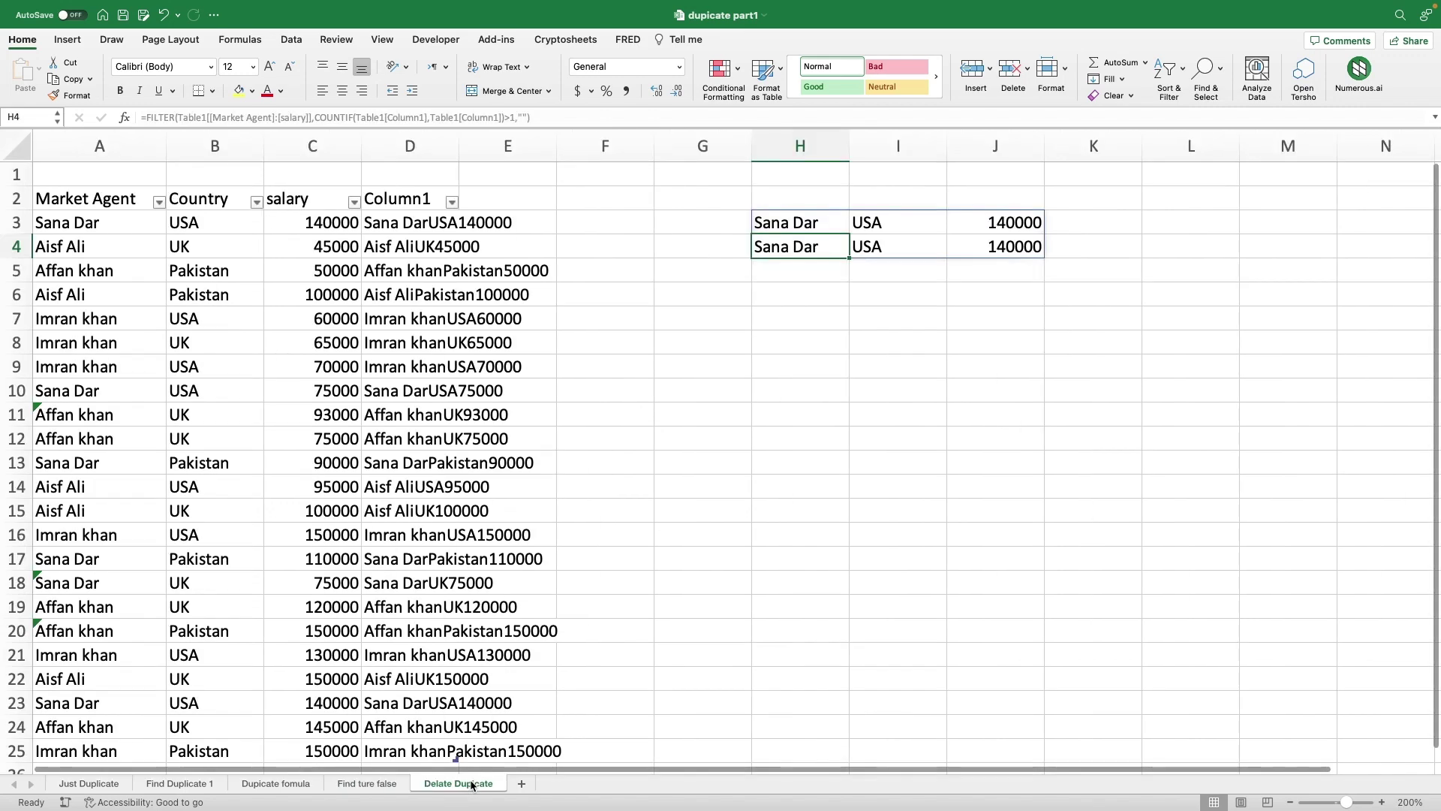
{"action": "left_click", "coordinate": [973, 238]}
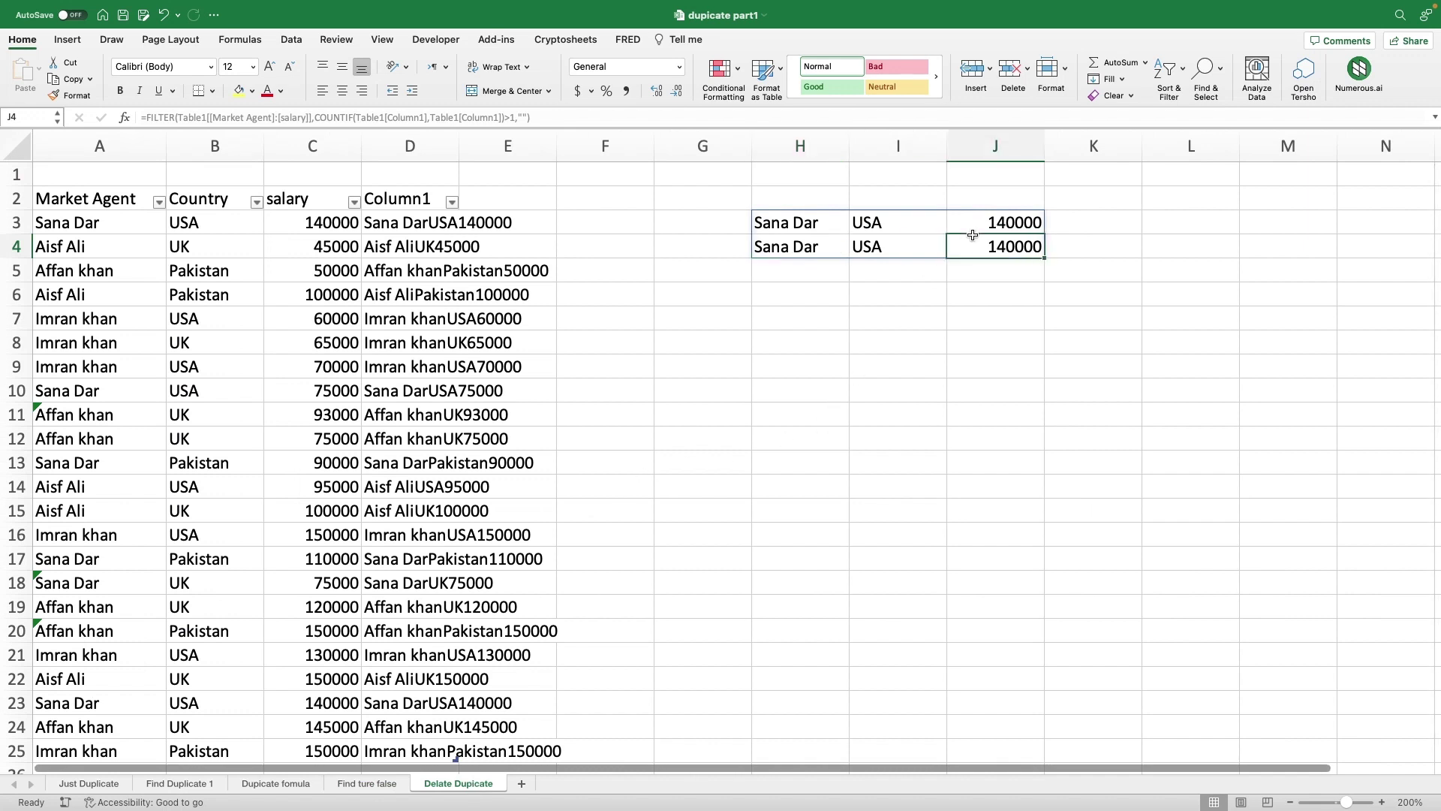
{"action": "left_click", "coordinate": [816, 223]}
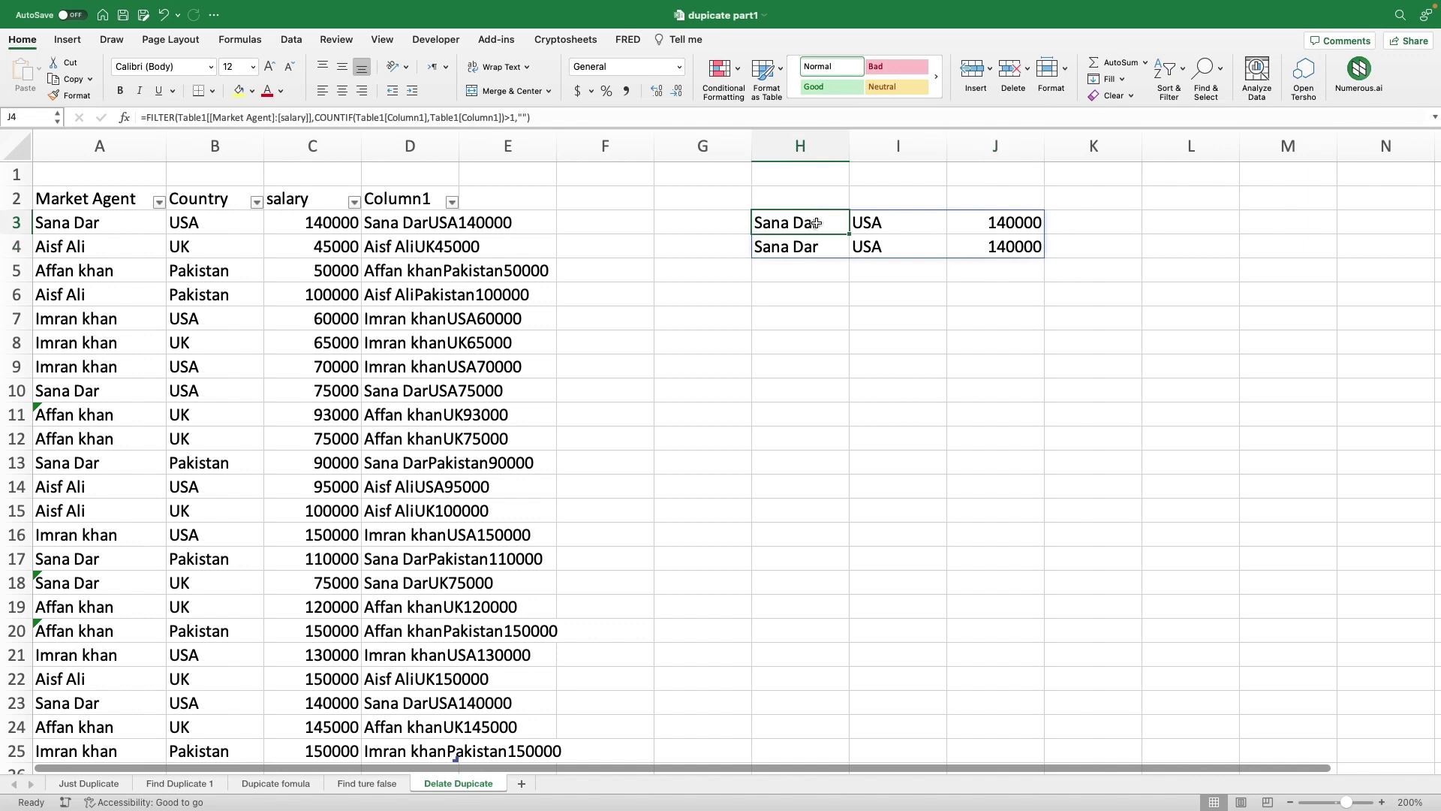
{"action": "left_click_drag", "start_coordinate": [816, 223], "coordinate": [1007, 247]}
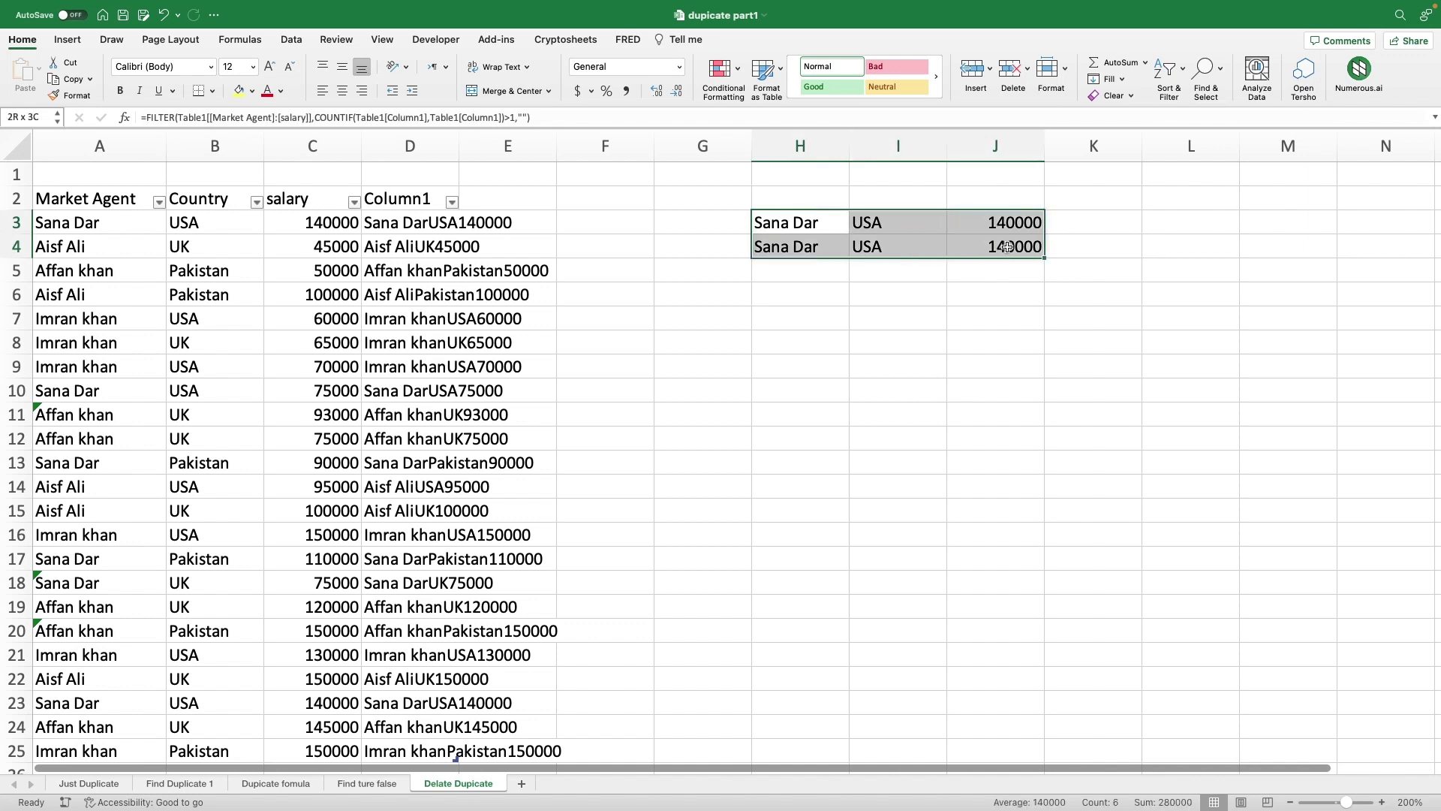
{"action": "key", "text": "ctrl+z"}
{"action": "key", "text": "ctrl+z"}
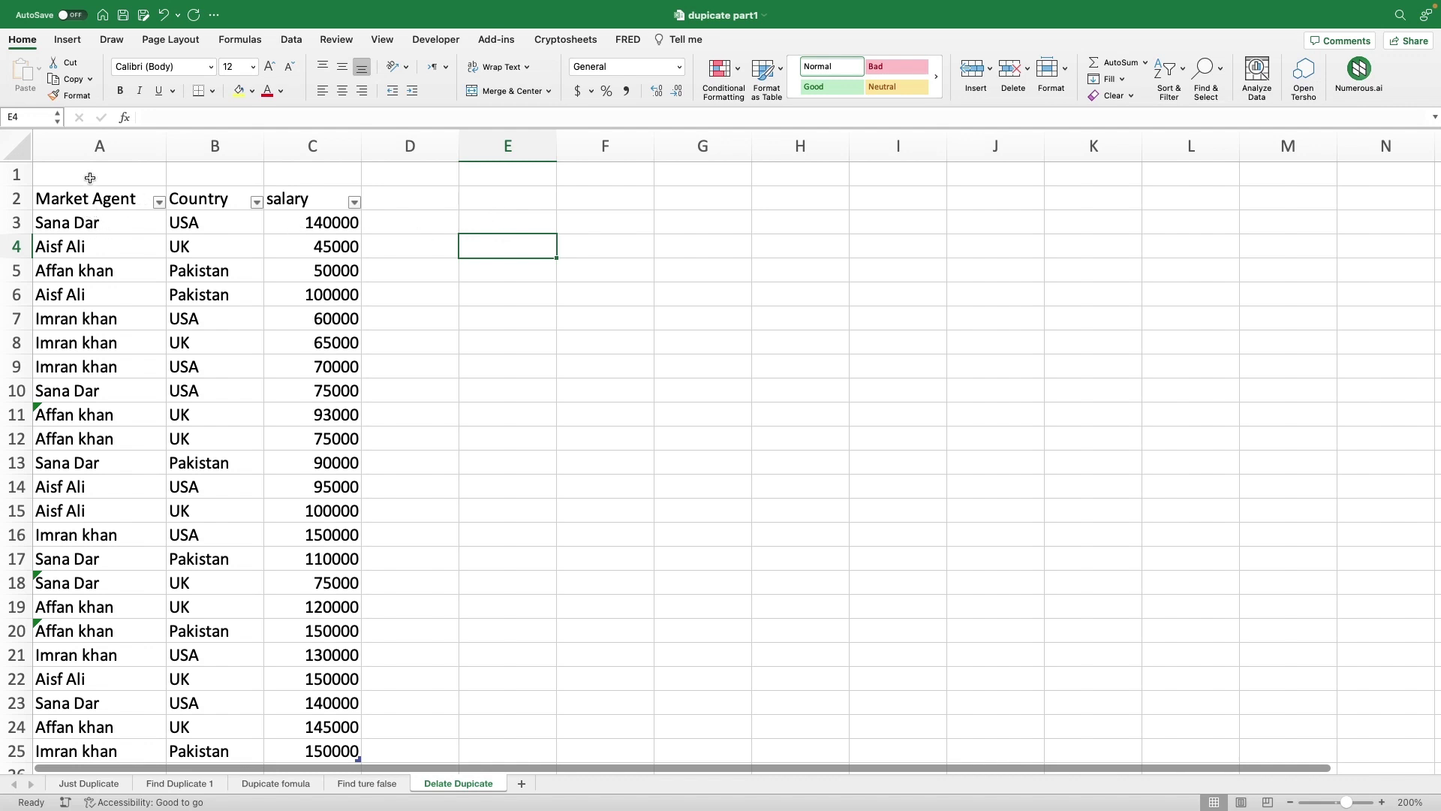
Copy the Market Agent, Country and salary table into E2 and widen column E to fit.
{"action": "mouse_move", "coordinate": [89, 197]}
{"action": "left_mouse_down"}
{"action": "mouse_move", "coordinate": [225, 295]}
{"action": "mouse_move", "coordinate": [311, 541]}
{"action": "mouse_move", "coordinate": [345, 750]}
{"action": "mouse_move", "coordinate": [334, 785]}
{"action": "mouse_move", "coordinate": [315, 187]}
{"action": "mouse_move", "coordinate": [293, 140]}
{"action": "mouse_move", "coordinate": [316, 178]}
{"action": "mouse_move", "coordinate": [312, 203]}
{"action": "left_mouse_up"}
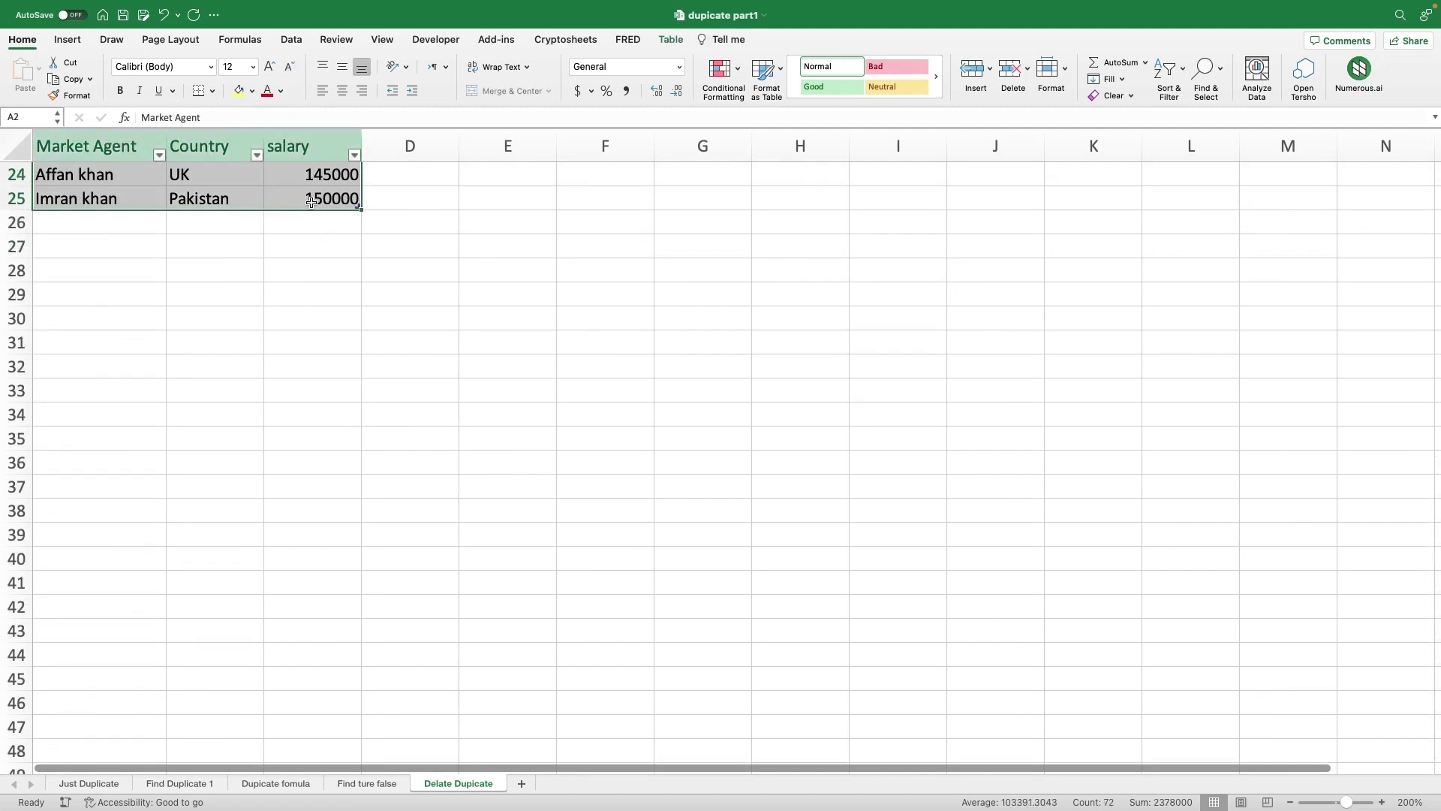
{"action": "key", "text": "super+c"}
{"action": "scroll", "coordinate": [311, 201], "scroll_direction": "up", "scroll_amount": 10}
{"action": "left_click", "coordinate": [507, 199]}
{"action": "key", "text": "super+v"}
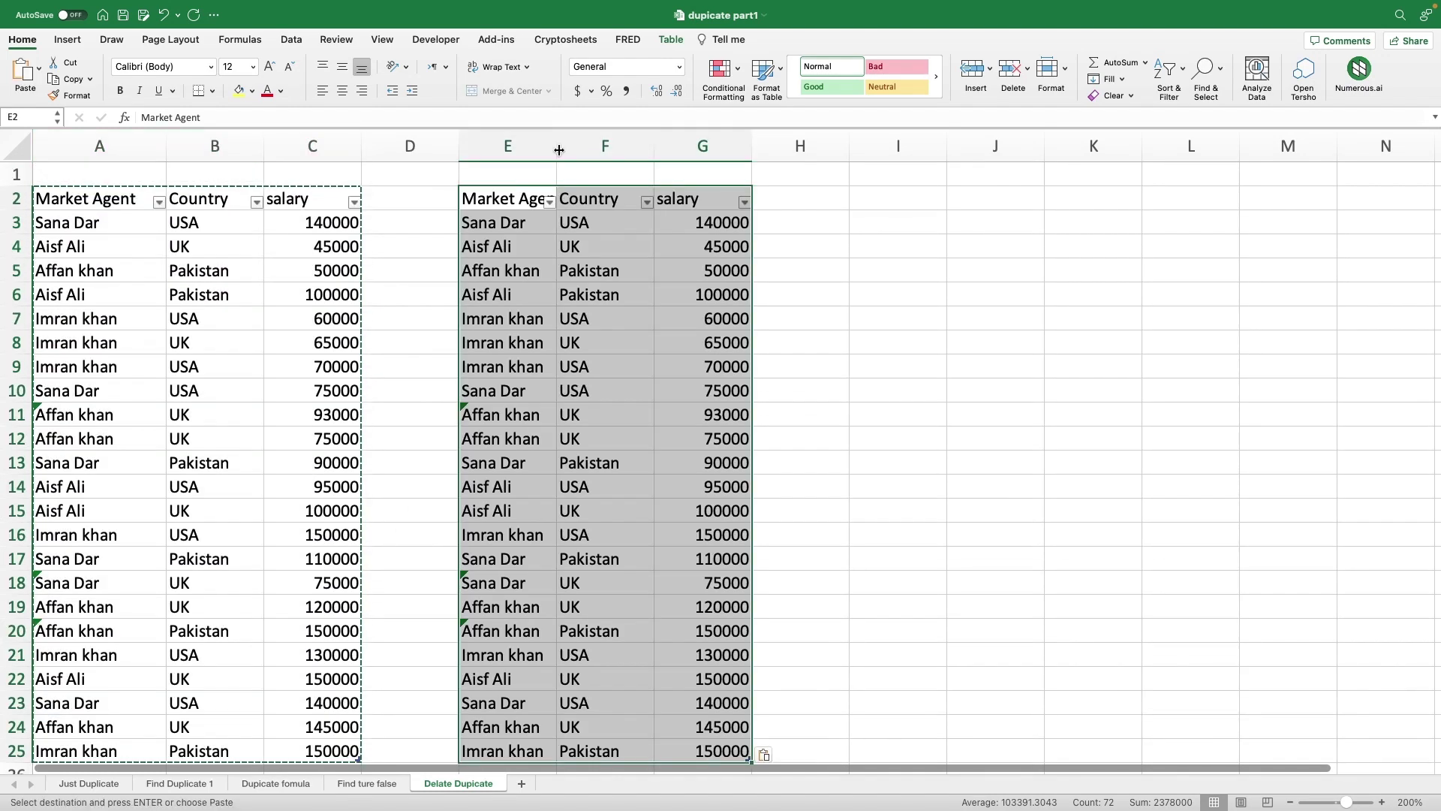
{"action": "right_click", "coordinate": [559, 139]}
{"action": "left_click", "coordinate": [561, 136]}
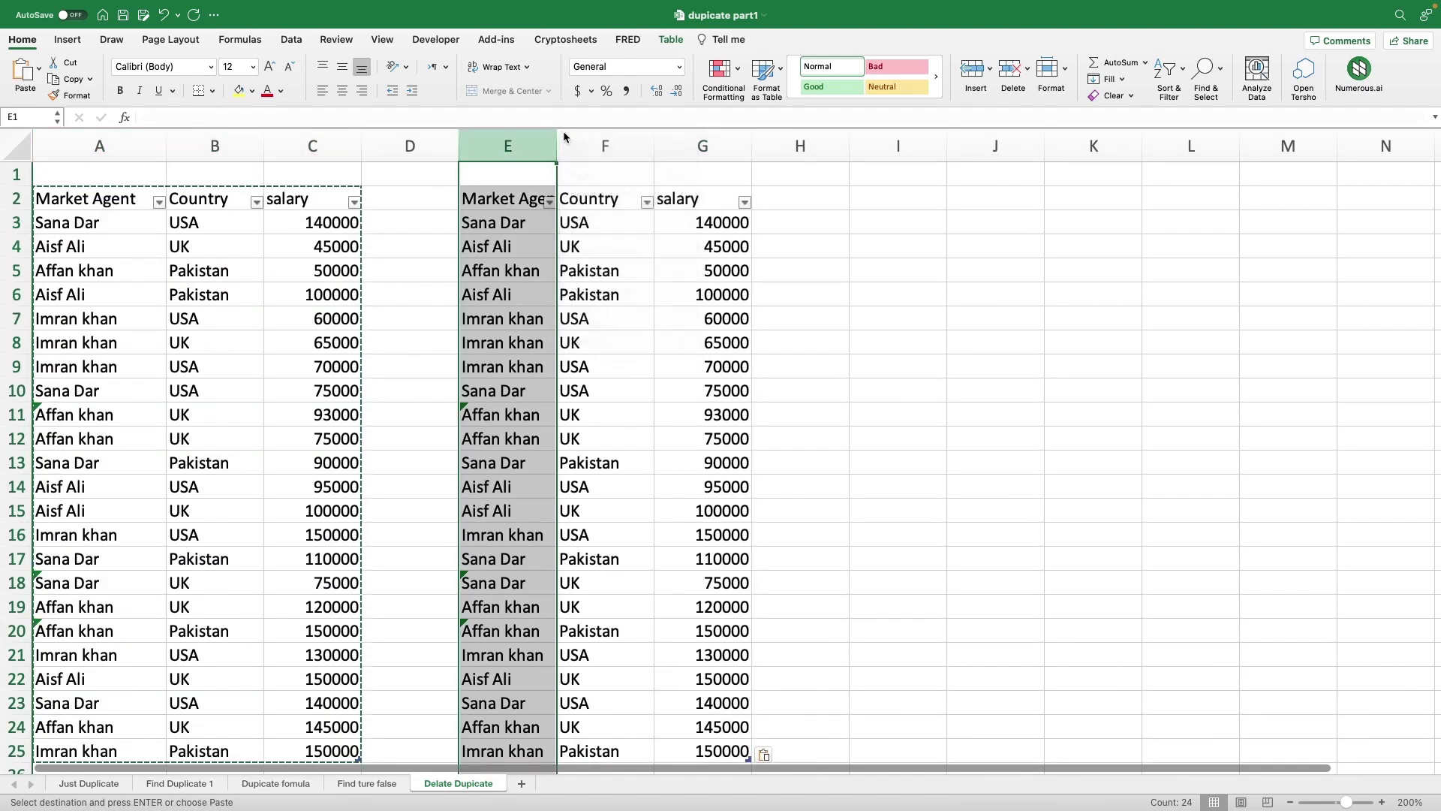
{"action": "left_click_drag", "start_coordinate": [563, 136], "coordinate": [573, 141]}
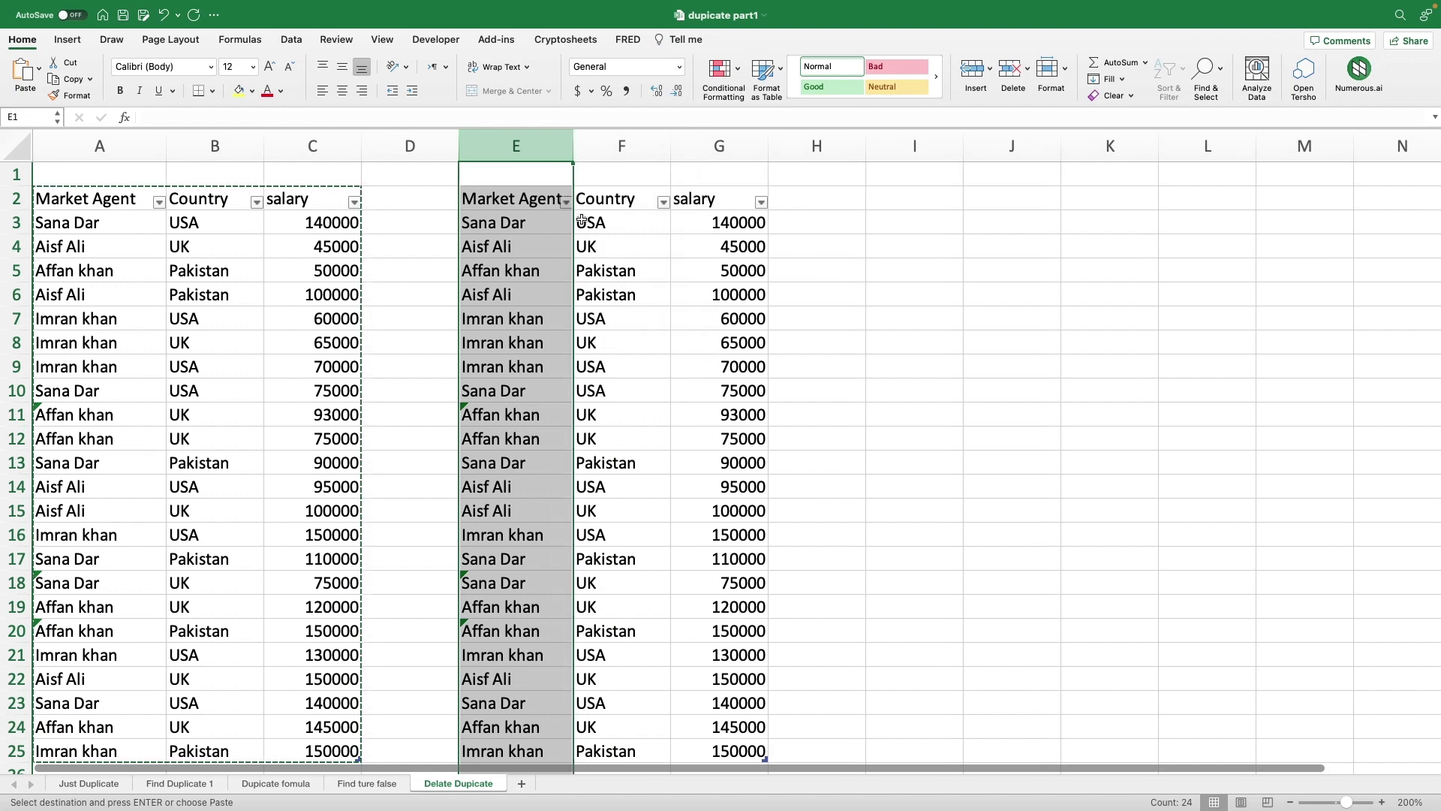
Select the copied table's data in E3:G25.
{"action": "left_click", "coordinate": [421, 250]}
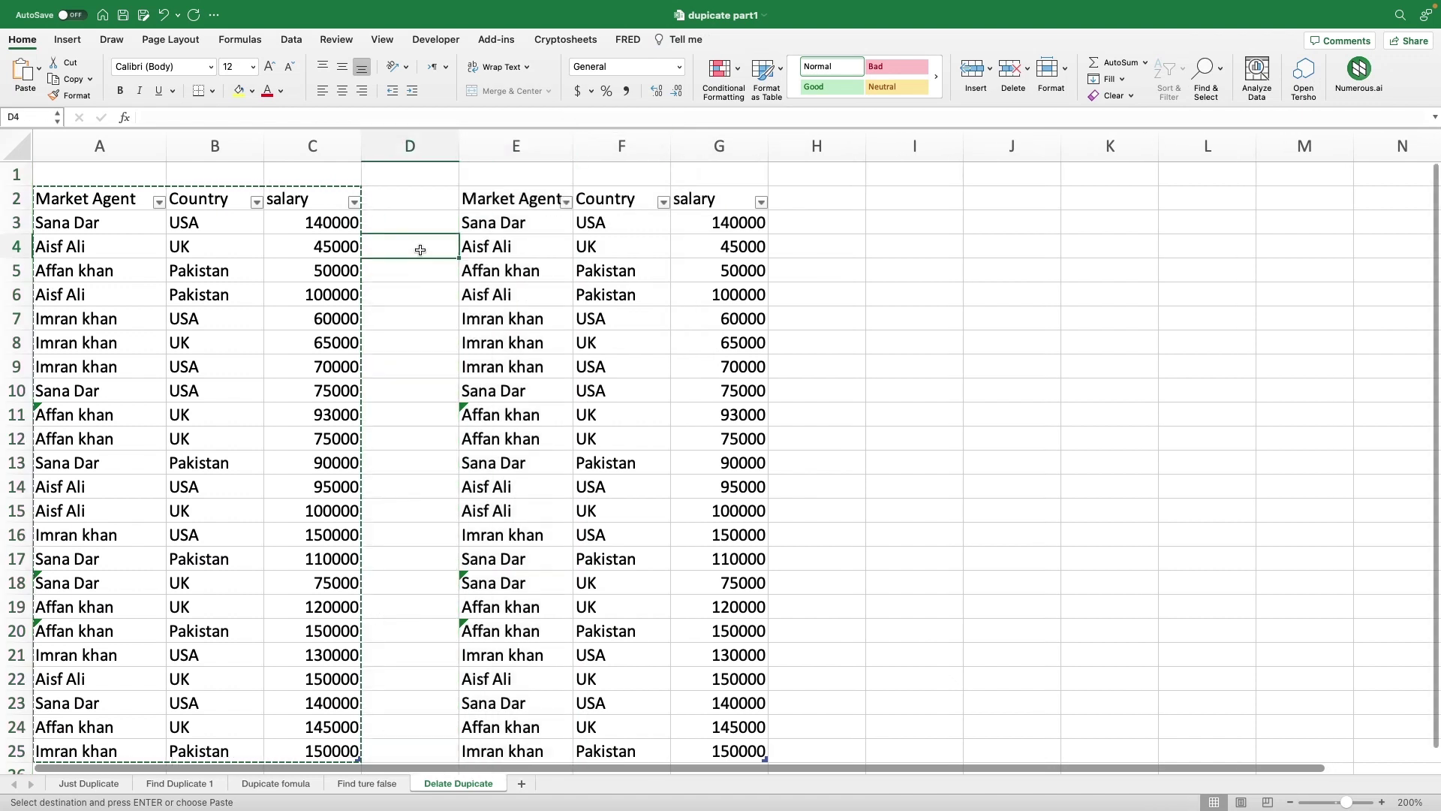
{"action": "left_click", "coordinate": [499, 227]}
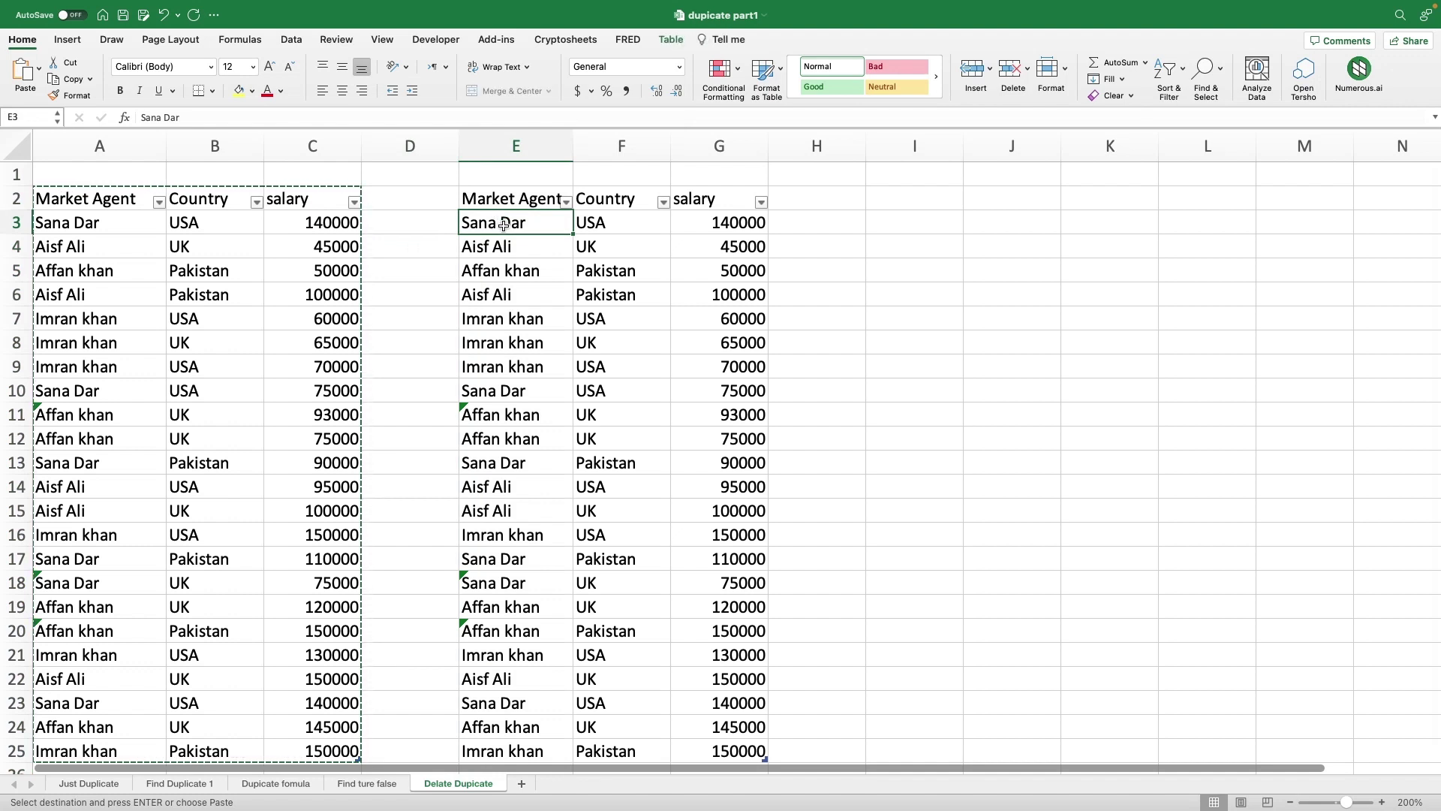
{"action": "mouse_move", "coordinate": [501, 225]}
{"action": "left_mouse_down"}
{"action": "mouse_move", "coordinate": [638, 274]}
{"action": "mouse_move", "coordinate": [651, 342]}
{"action": "mouse_move", "coordinate": [756, 412]}
{"action": "mouse_move", "coordinate": [757, 617]}
{"action": "mouse_move", "coordinate": [804, 733]}
{"action": "mouse_move", "coordinate": [759, 736]}
{"action": "mouse_move", "coordinate": [691, 579]}
{"action": "mouse_move", "coordinate": [675, 486]}
{"action": "left_mouse_up"}
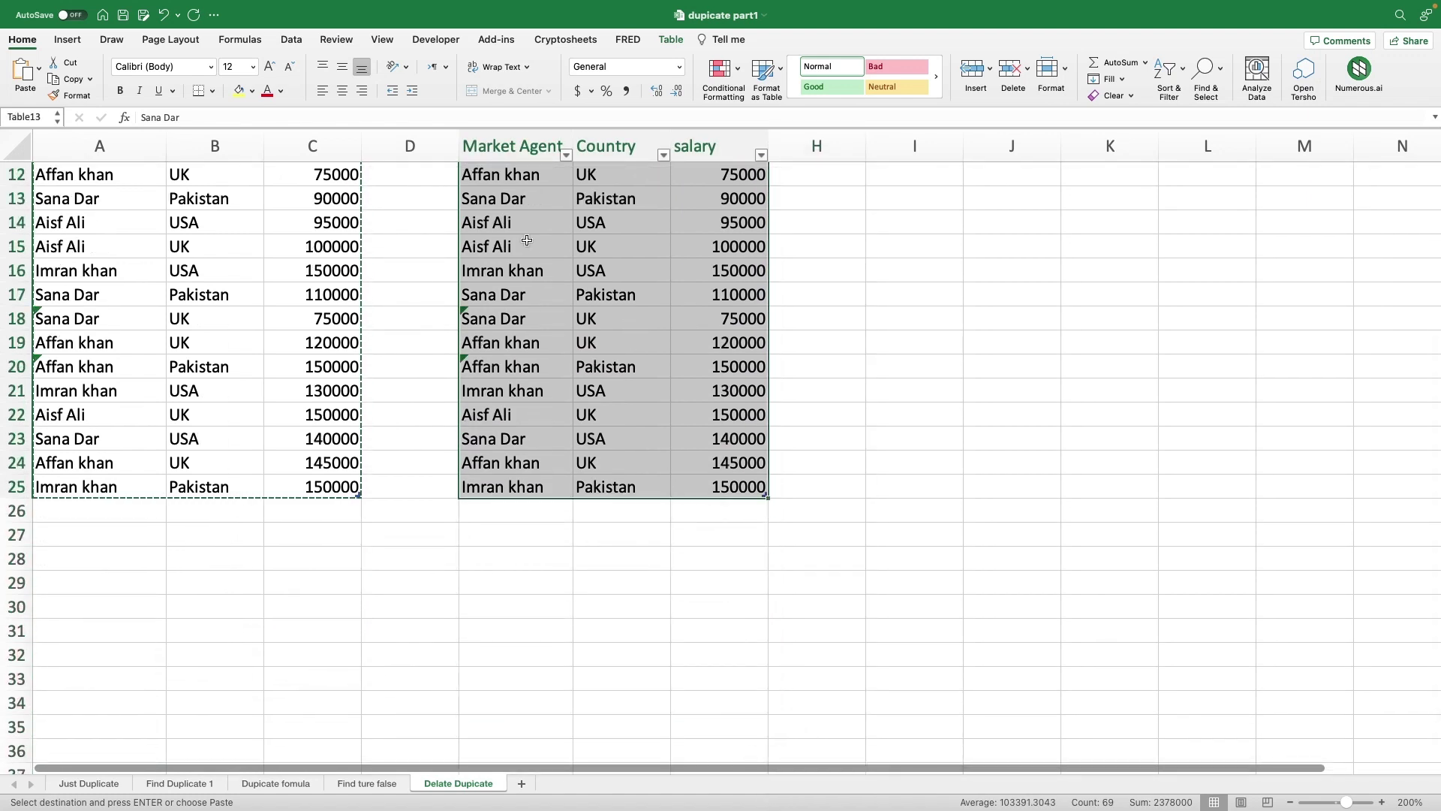
Run Remove Duplicates on the copied table with all columns checked and accept the report.
{"action": "left_click", "coordinate": [293, 41]}
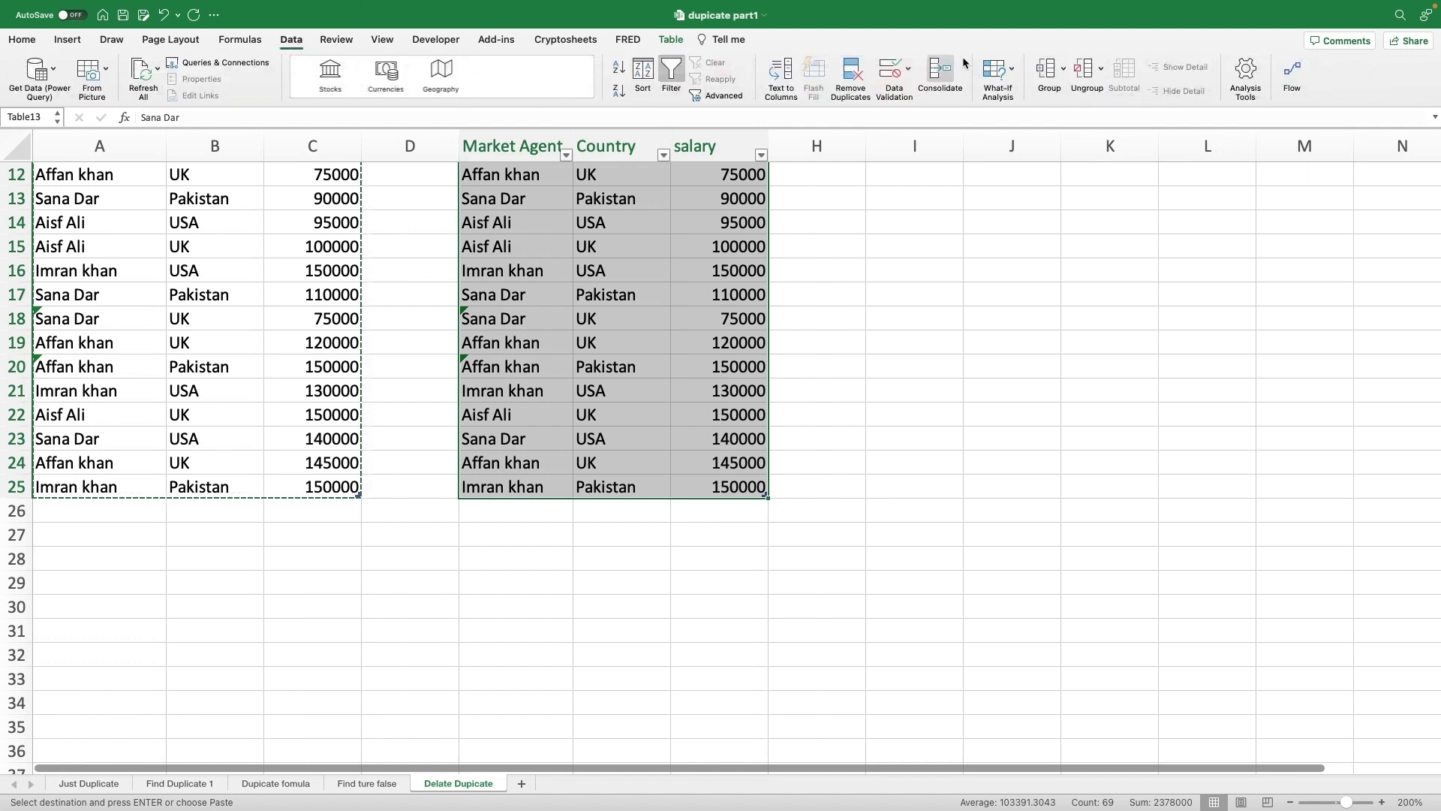
{"action": "left_click", "coordinate": [860, 72]}
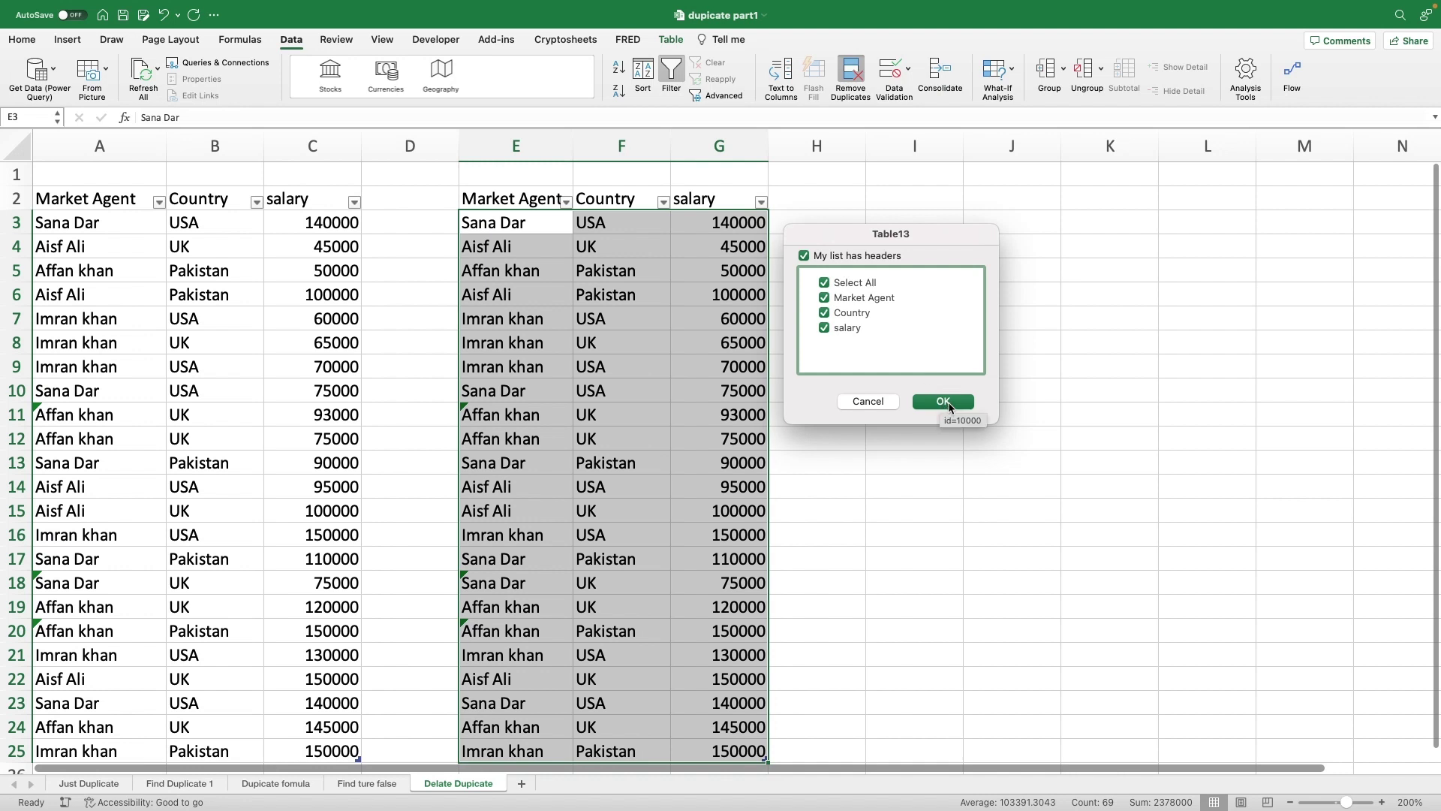
{"action": "left_click", "coordinate": [944, 402]}
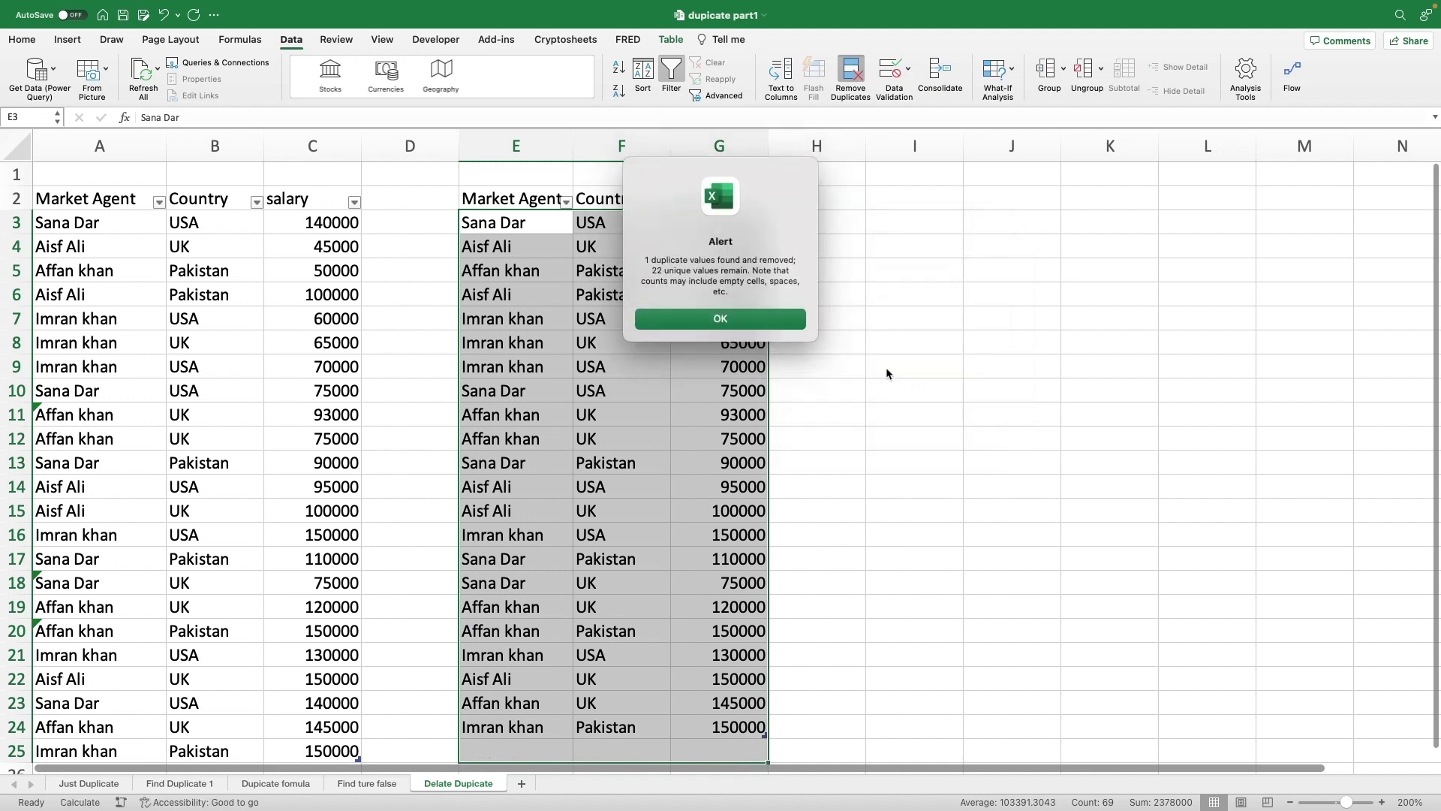
{"action": "left_click", "coordinate": [751, 319]}
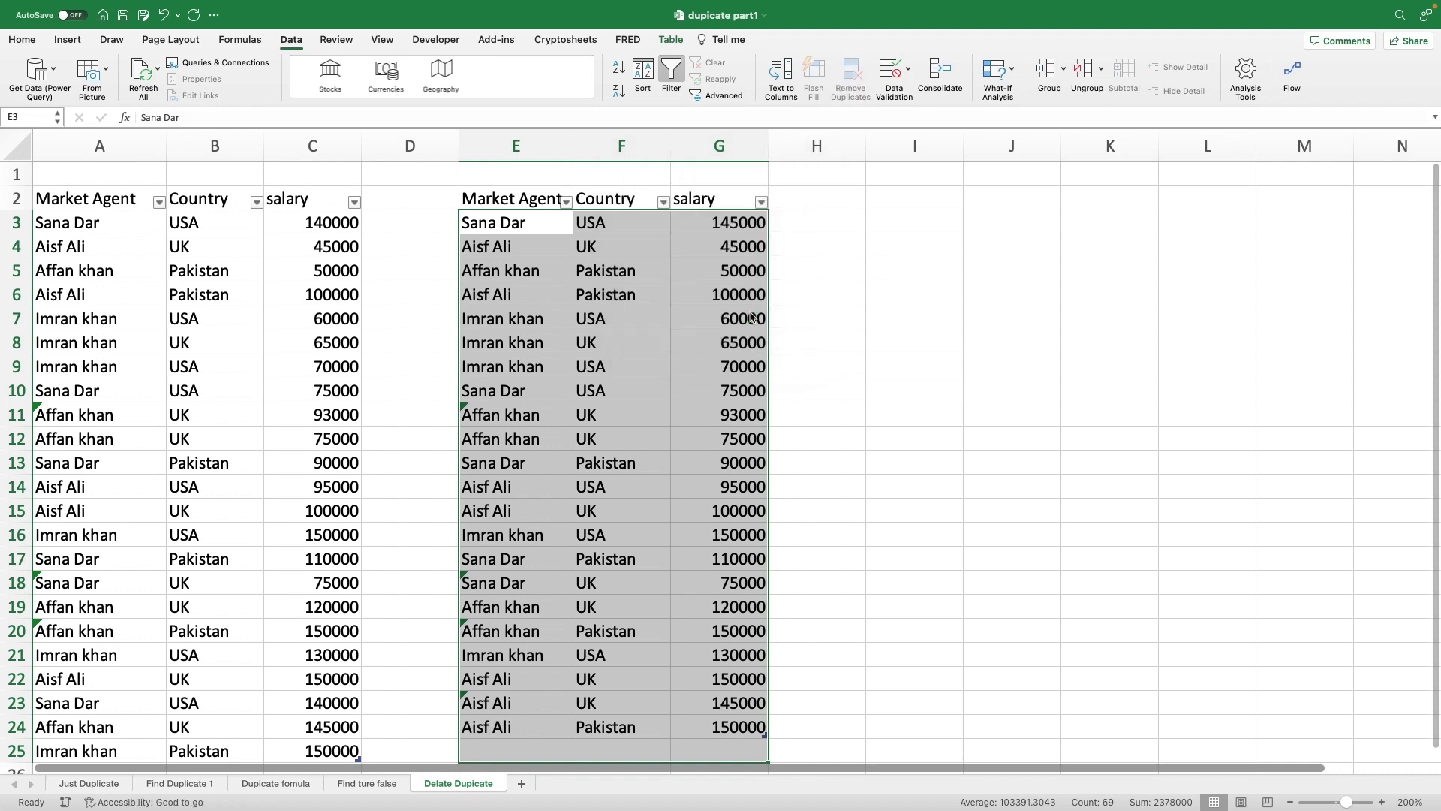
Deselect the table and scroll to check that the copy now ends at row 24.
{"action": "left_click", "coordinate": [910, 421]}
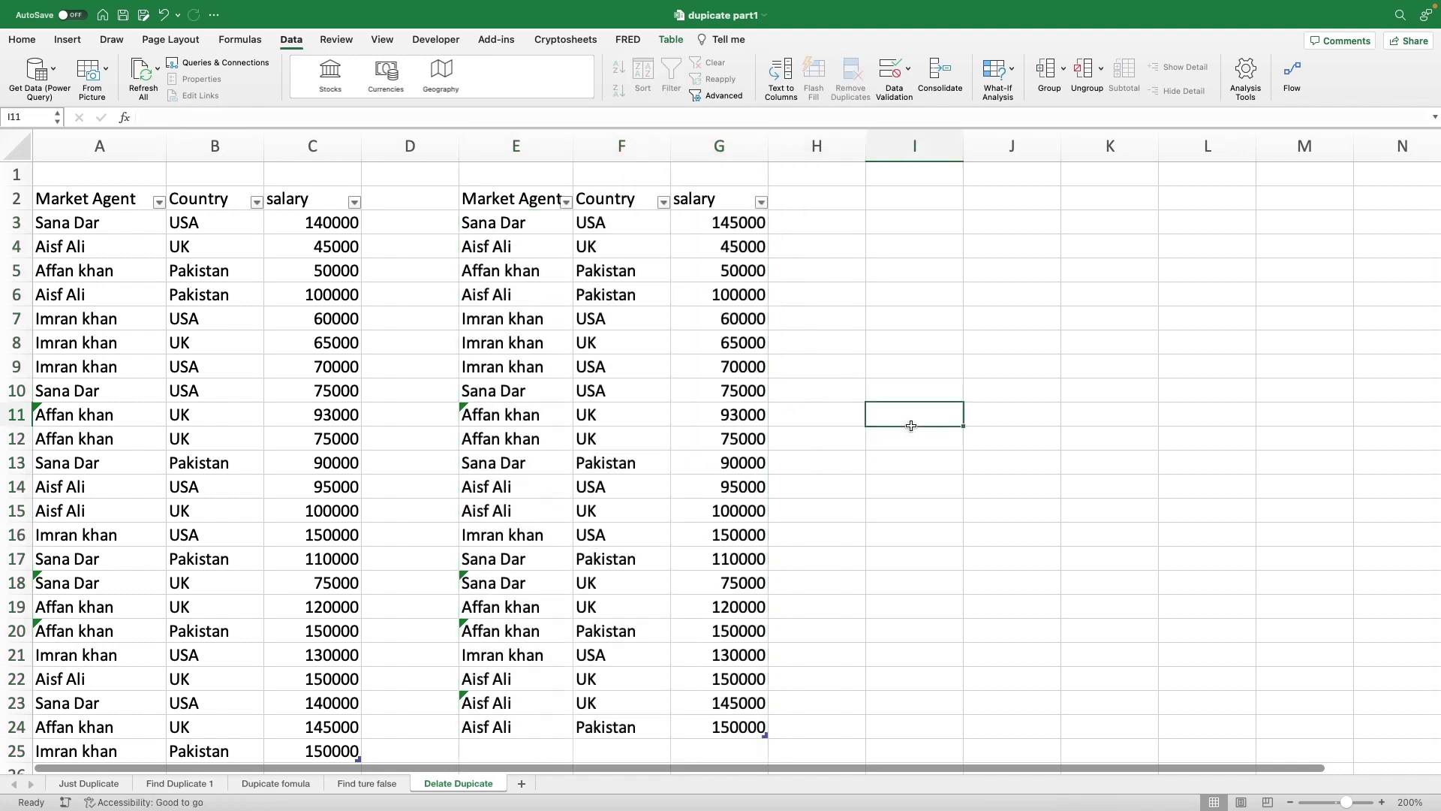
{"action": "scroll", "coordinate": [721, 556], "scroll_direction": "down", "scroll_amount": 3}
{"action": "scroll", "coordinate": [721, 557], "scroll_direction": "up", "scroll_amount": 1}
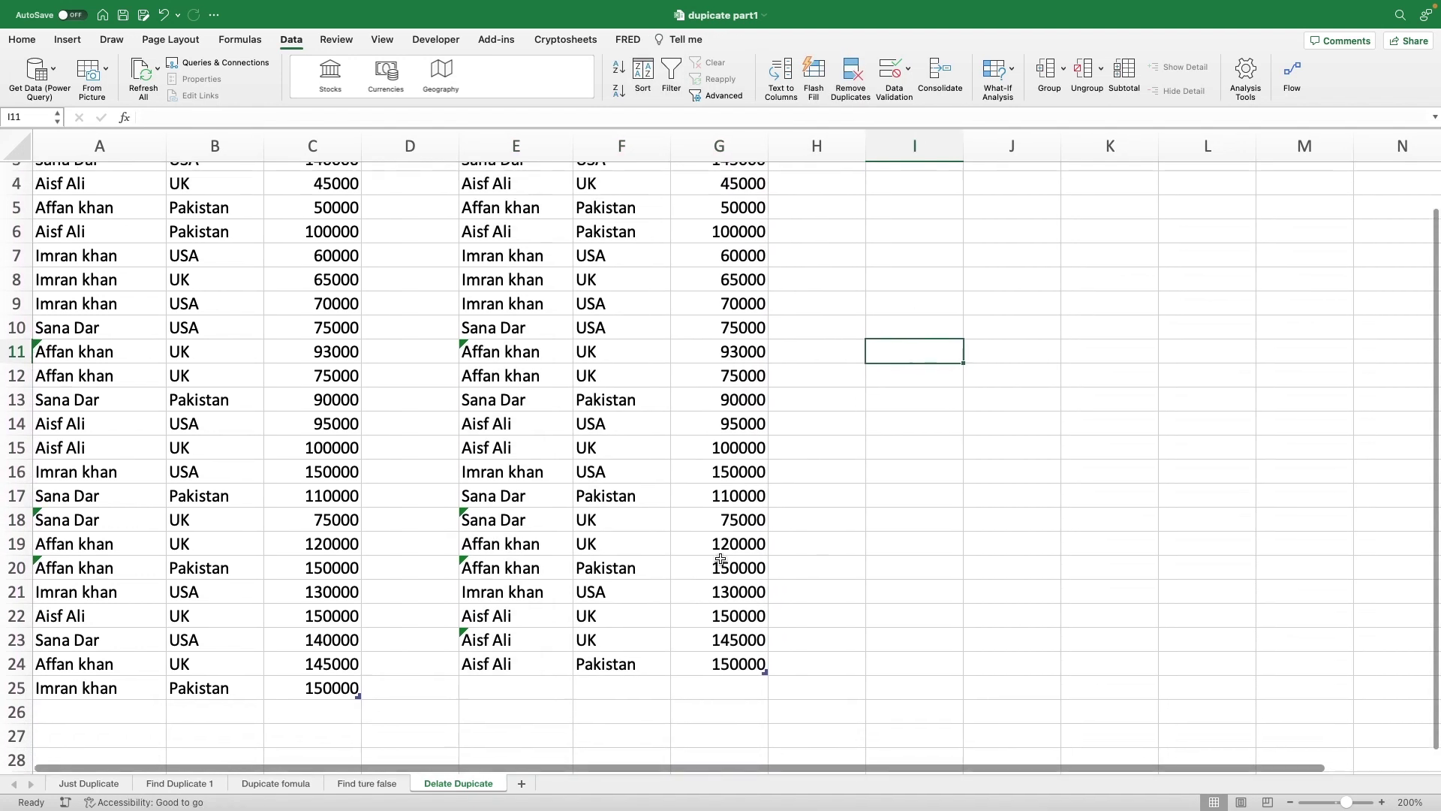
{"action": "scroll", "coordinate": [721, 556], "scroll_direction": "up", "scroll_amount": 2}
{"action": "scroll", "coordinate": [721, 557], "scroll_direction": "down", "scroll_amount": 1}
{"action": "scroll", "coordinate": [721, 556], "scroll_direction": "down", "scroll_amount": 5}
{"action": "scroll", "coordinate": [721, 557], "scroll_direction": "up", "scroll_amount": 1}
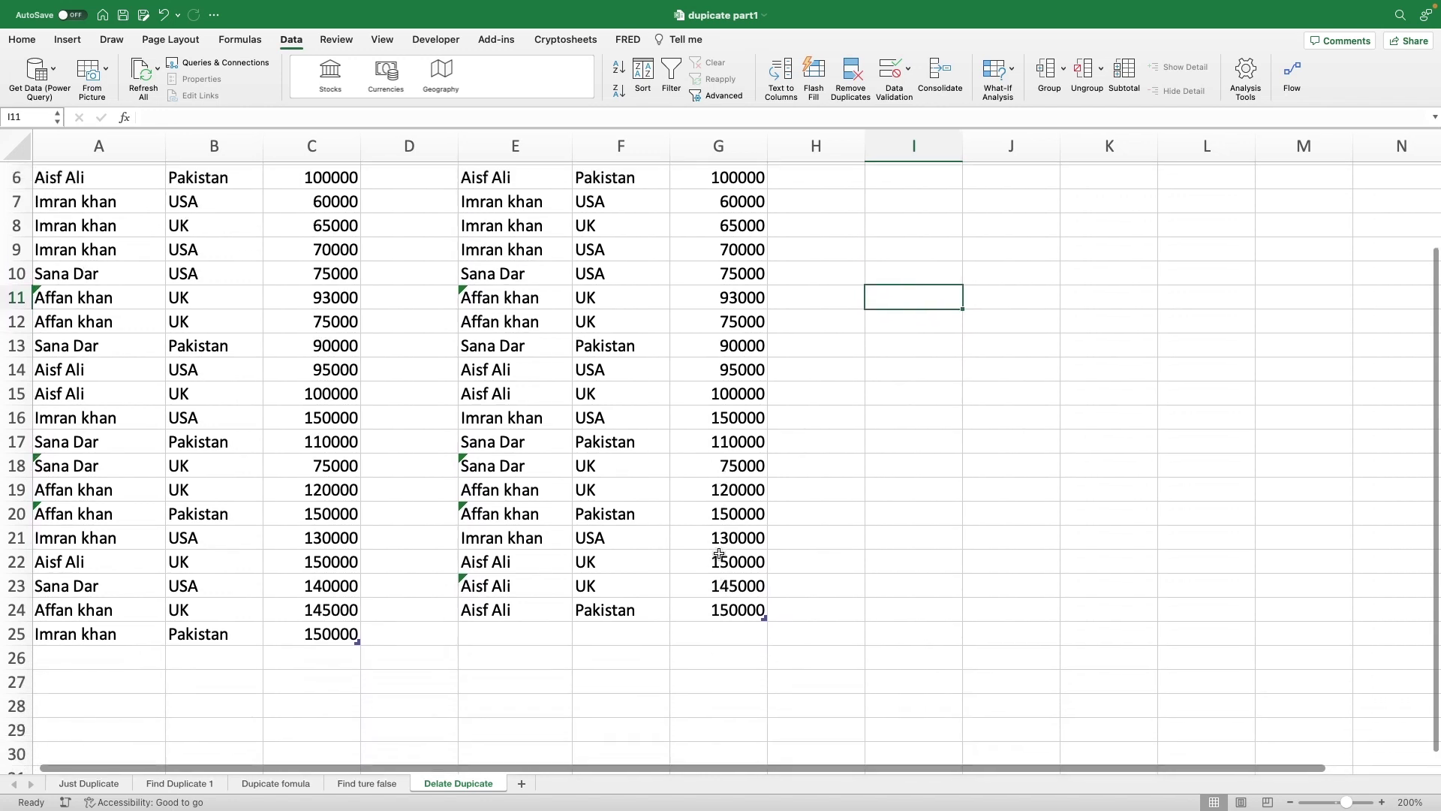
{"action": "scroll", "coordinate": [719, 554], "scroll_direction": "up", "scroll_amount": 1}
{"action": "scroll", "coordinate": [719, 554], "scroll_direction": "up", "scroll_amount": 1}
{"action": "scroll", "coordinate": [719, 554], "scroll_direction": "up", "scroll_amount": 3}
{"action": "scroll", "coordinate": [719, 554], "scroll_direction": "right", "scroll_amount": 1}
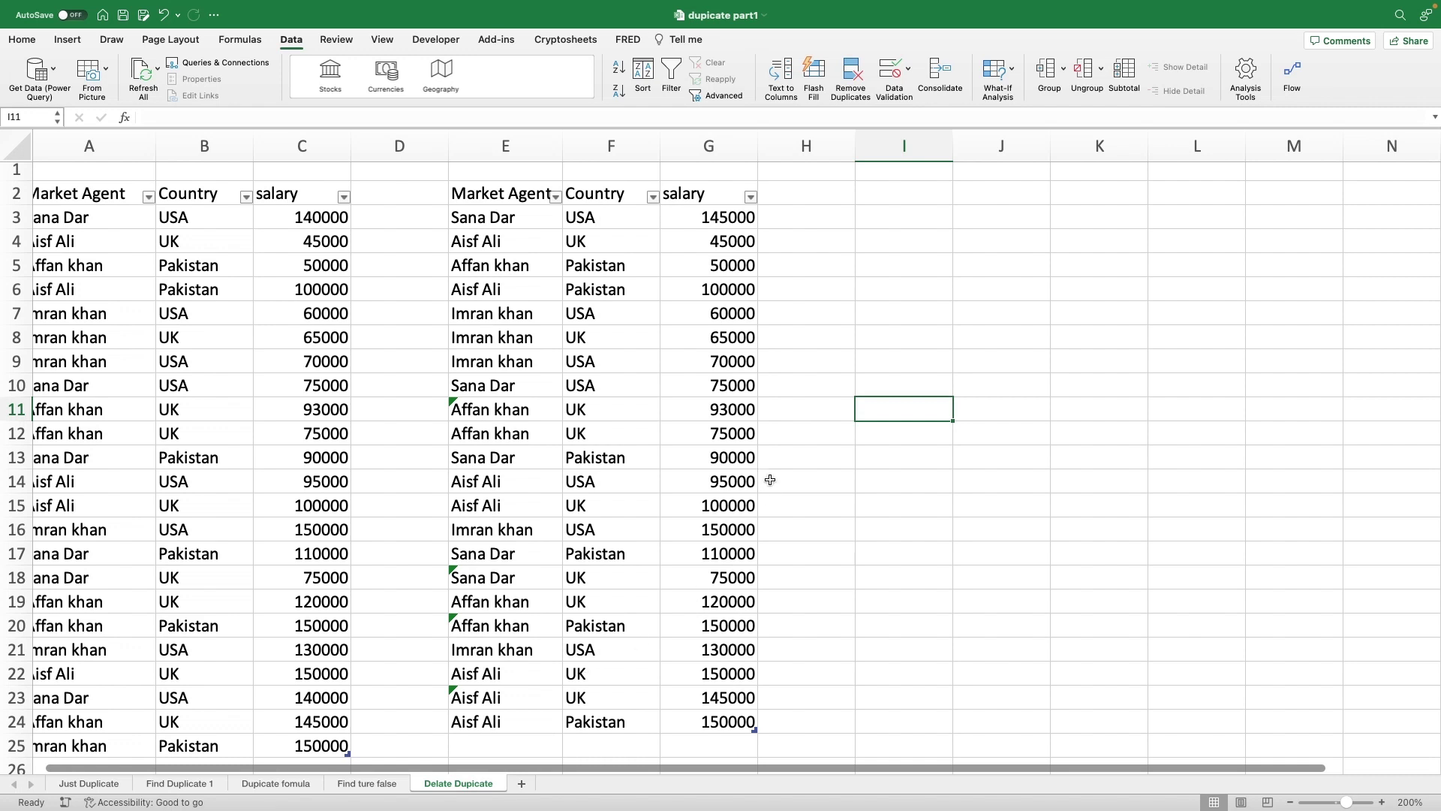
Enter =UNIQUE(Table1) in I3, spilling 22 distinct agent rows into I3:K24.
{"action": "left_click", "coordinate": [892, 218]}
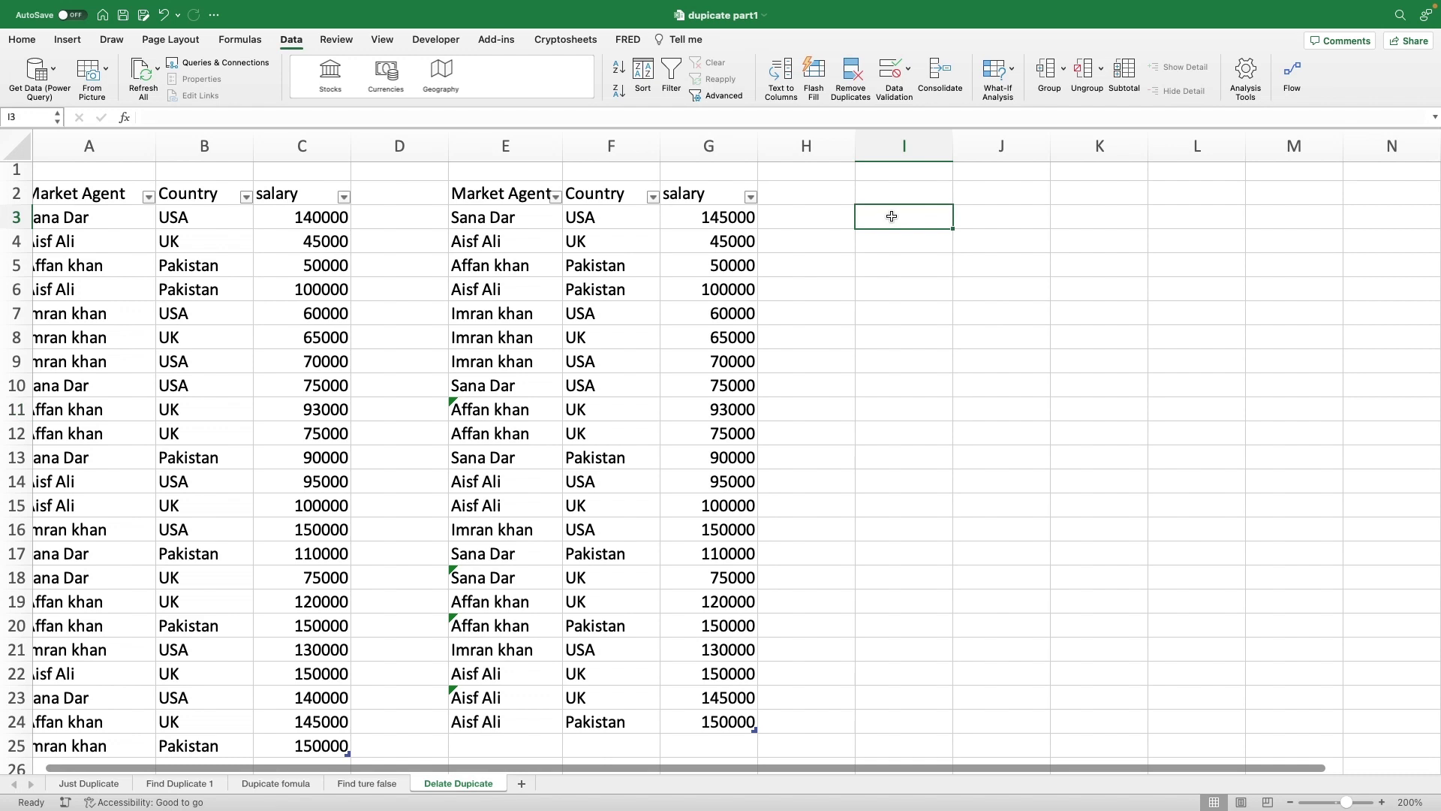
{"action": "type", "text": "="}
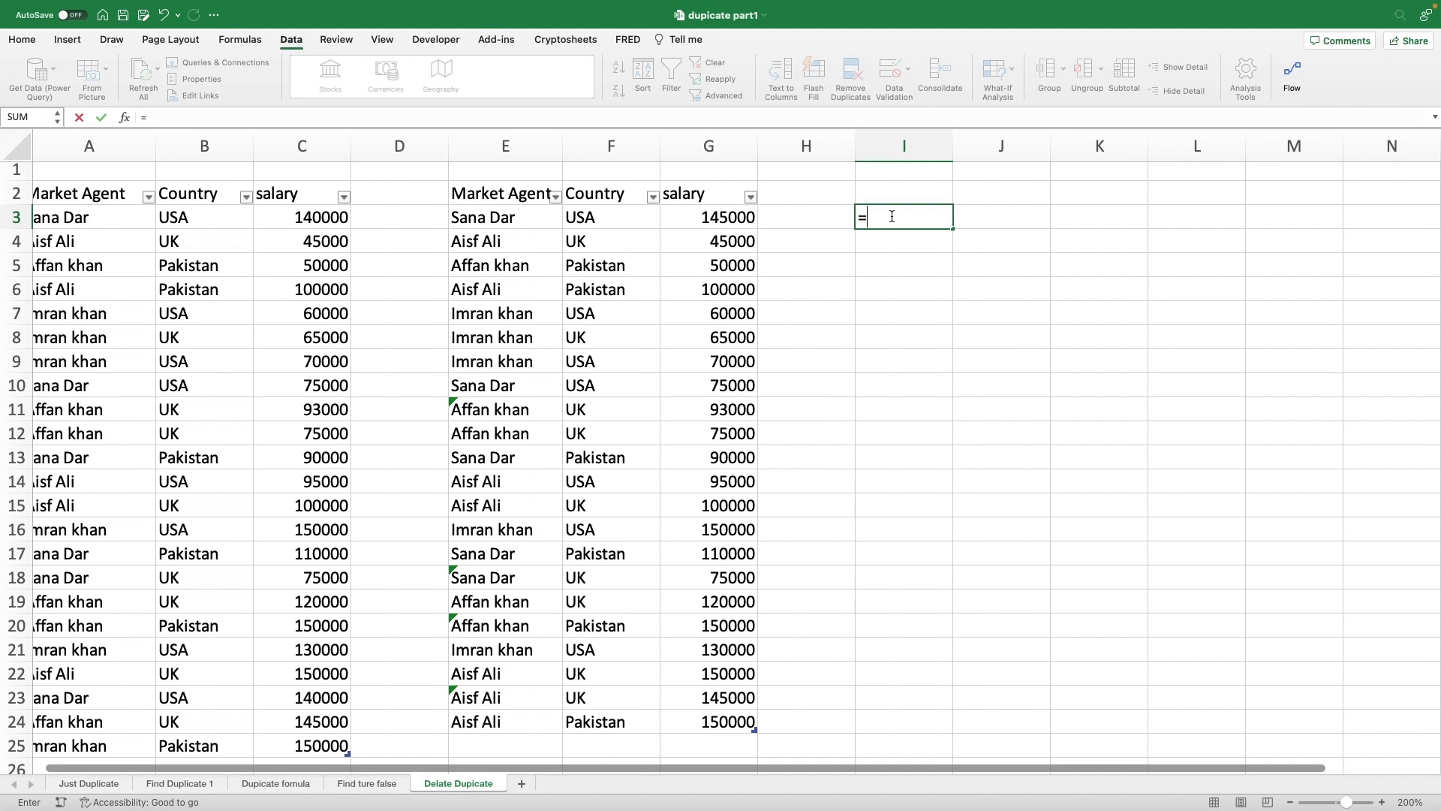
{"action": "type", "text": "u"}
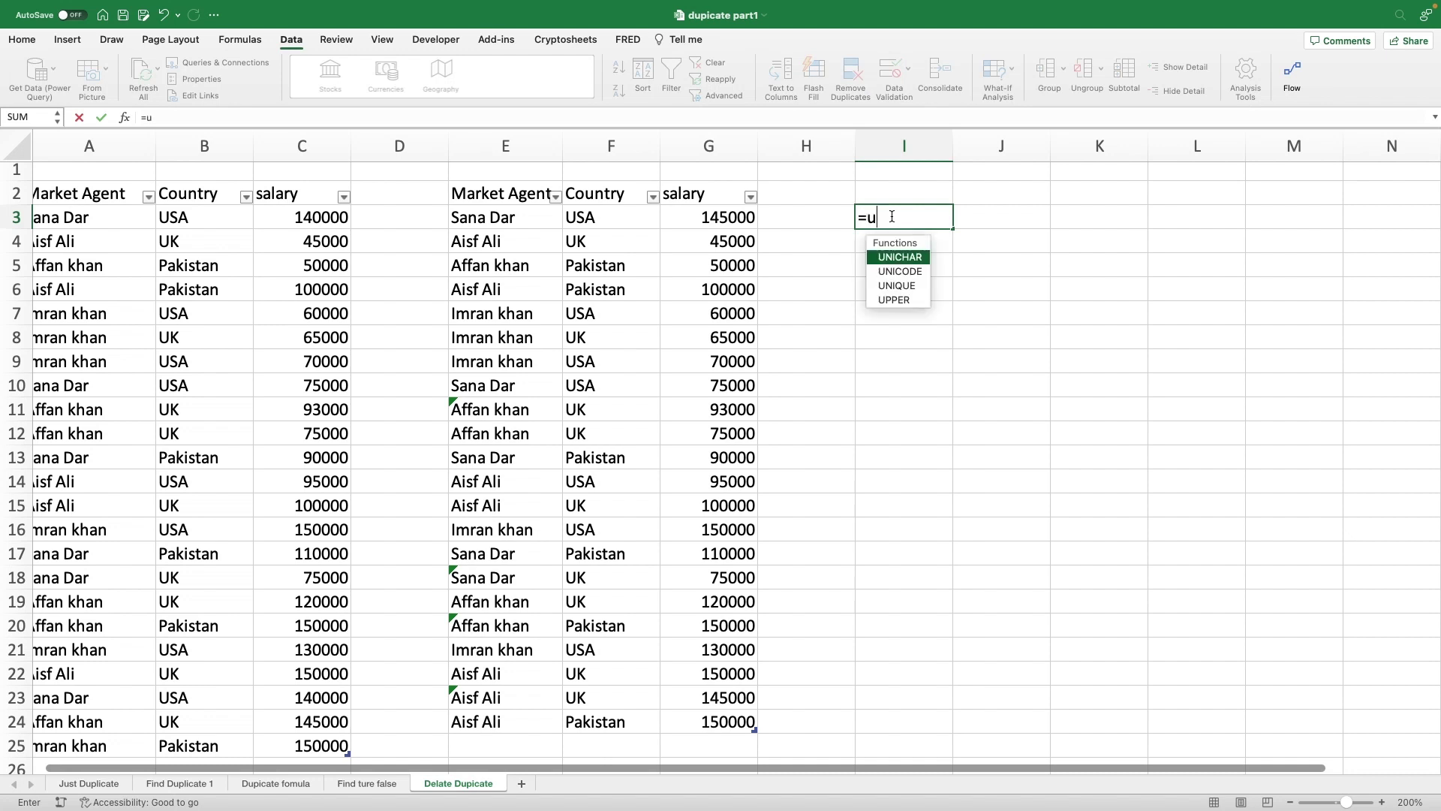
{"action": "type", "text": "n"}
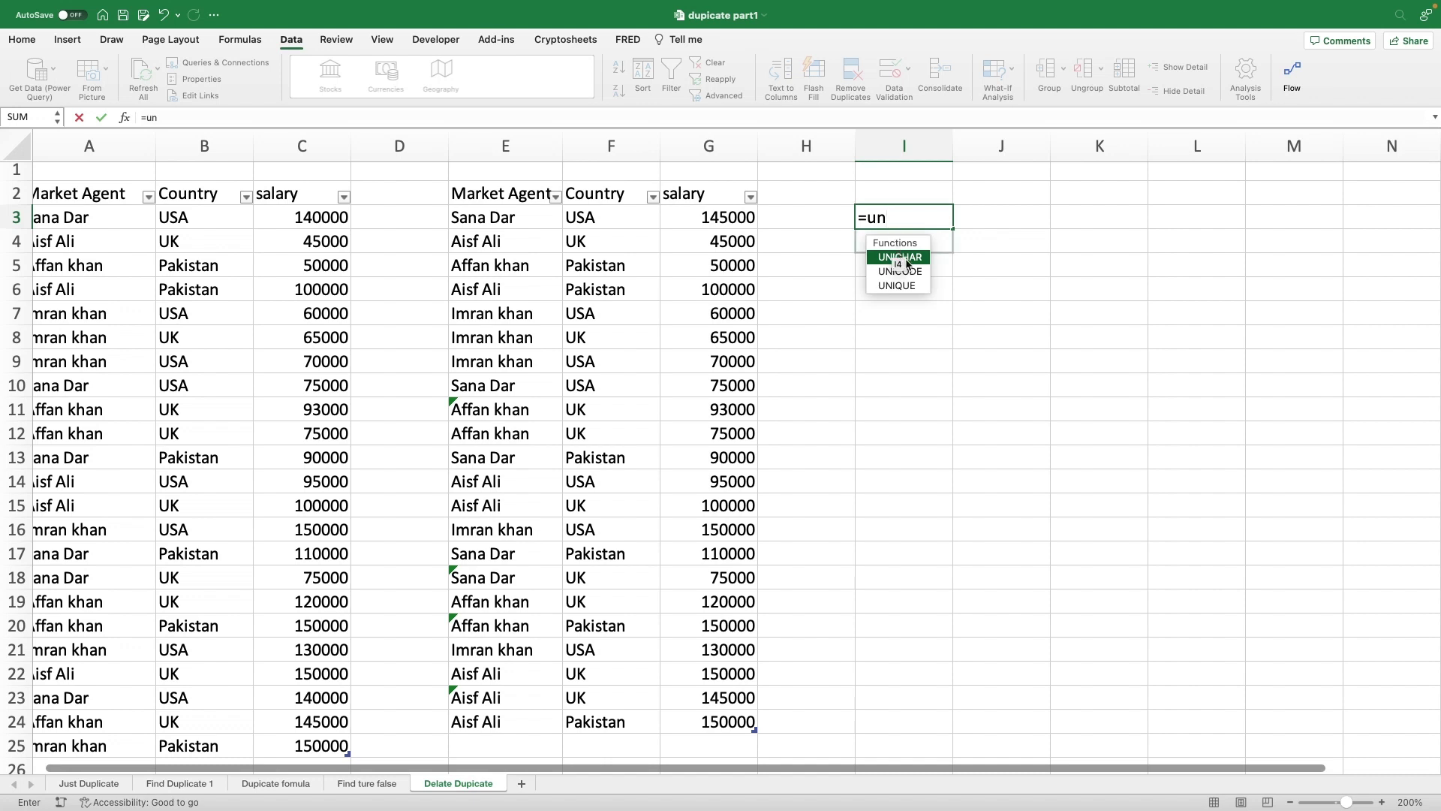
{"action": "double_click", "coordinate": [924, 286]}
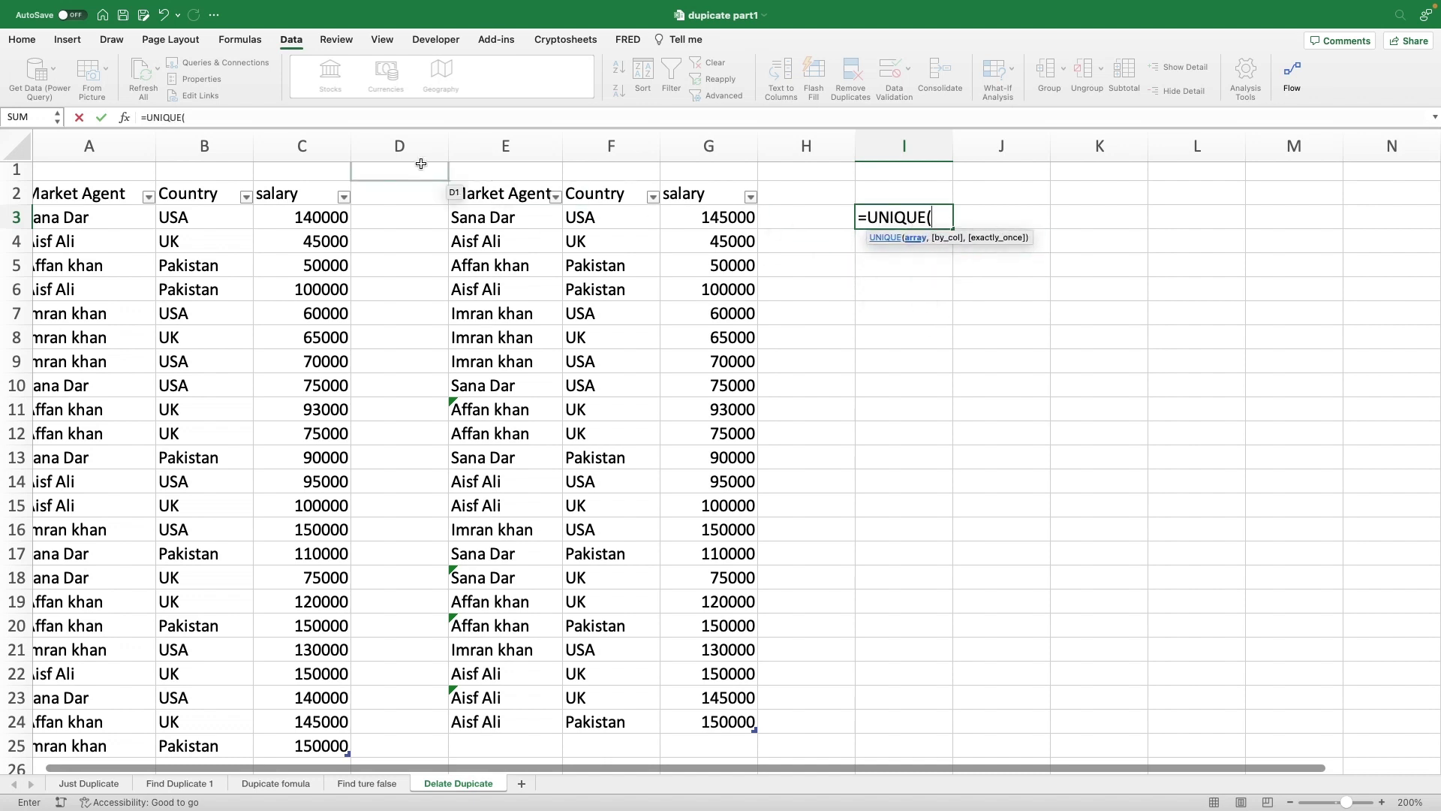
{"action": "left_click_drag", "start_coordinate": [94, 216], "coordinate": [307, 400]}
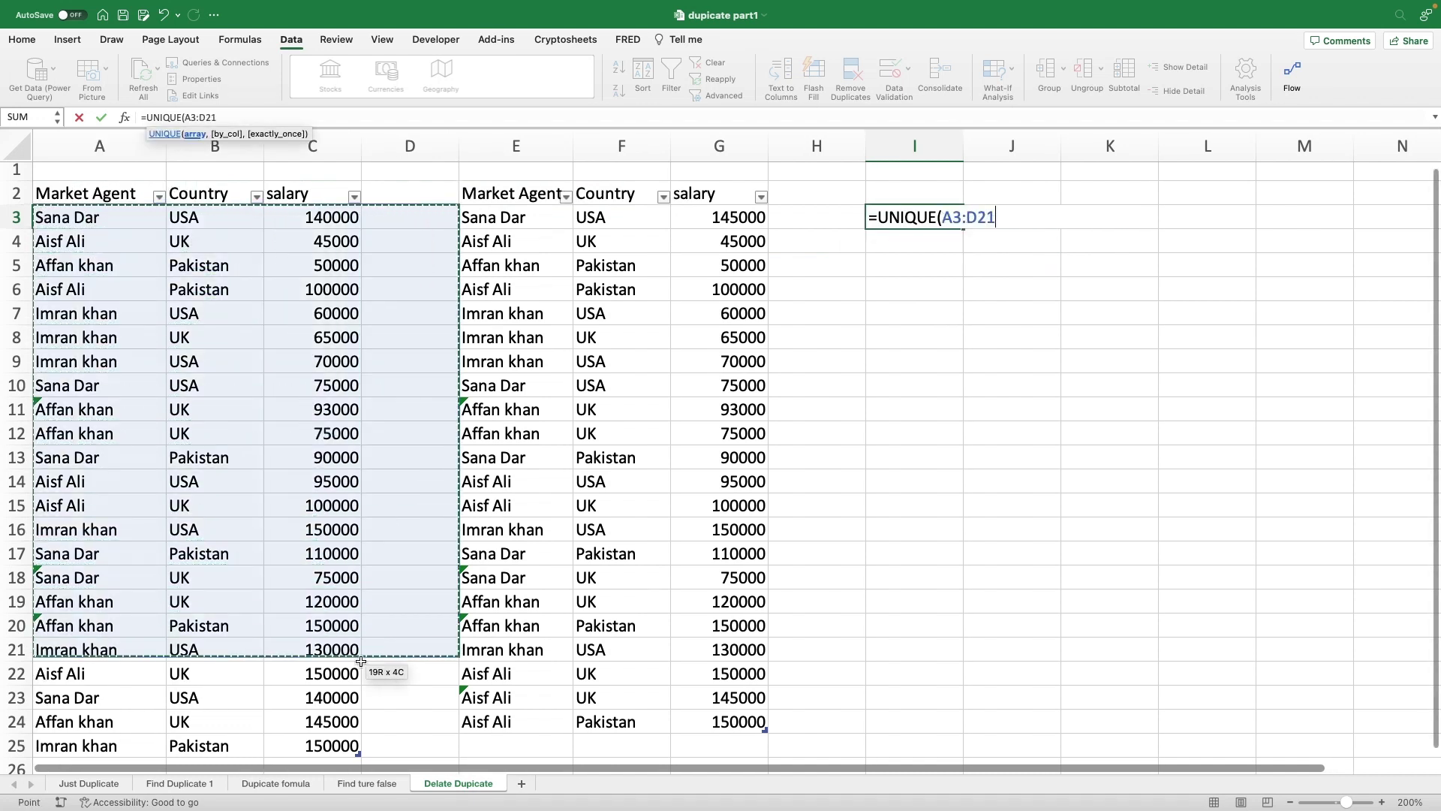
{"action": "mouse_move", "coordinate": [308, 400]}
{"action": "left_mouse_down"}
{"action": "mouse_move", "coordinate": [370, 753]}
{"action": "mouse_move", "coordinate": [310, 747]}
{"action": "left_mouse_up"}
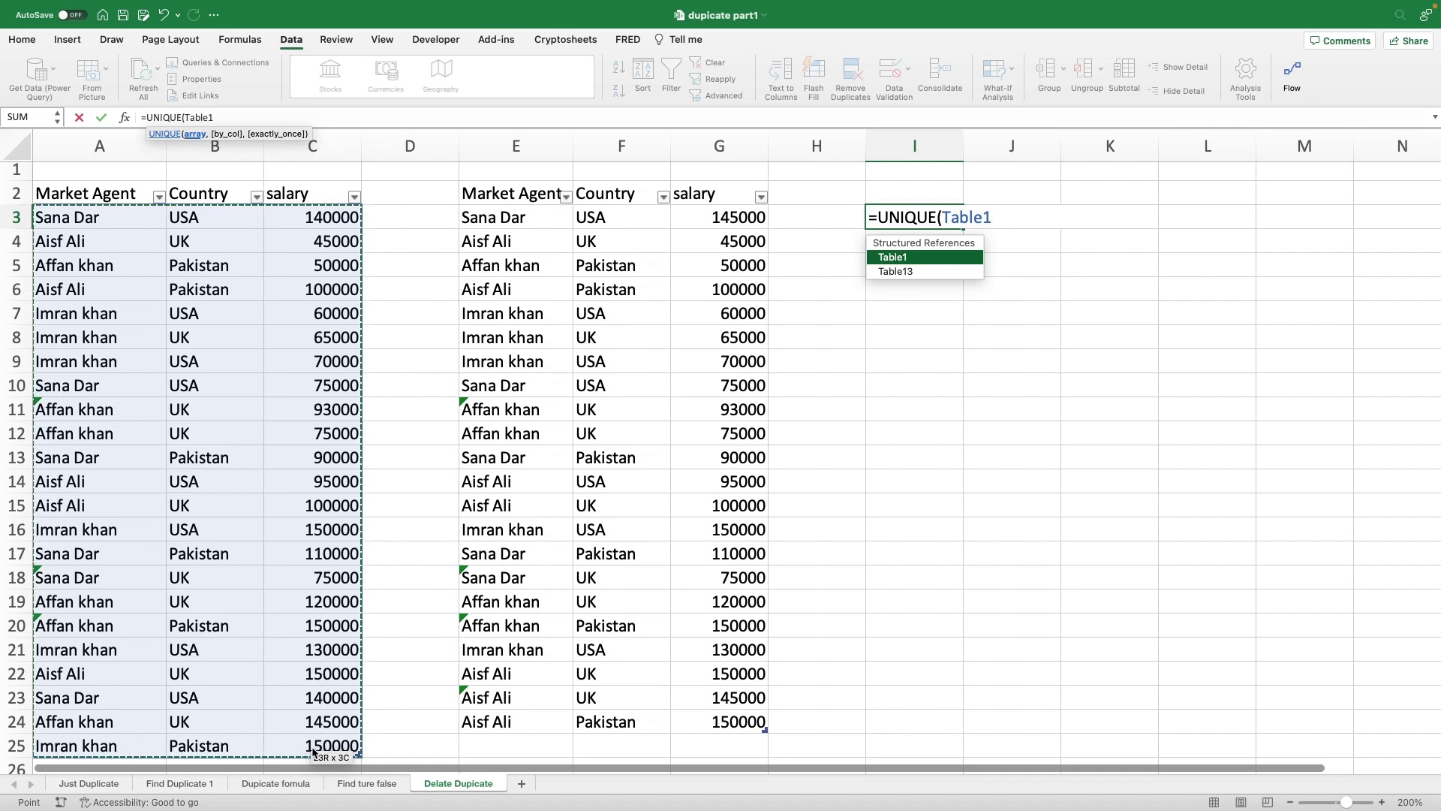
{"action": "type", "text": ")"}
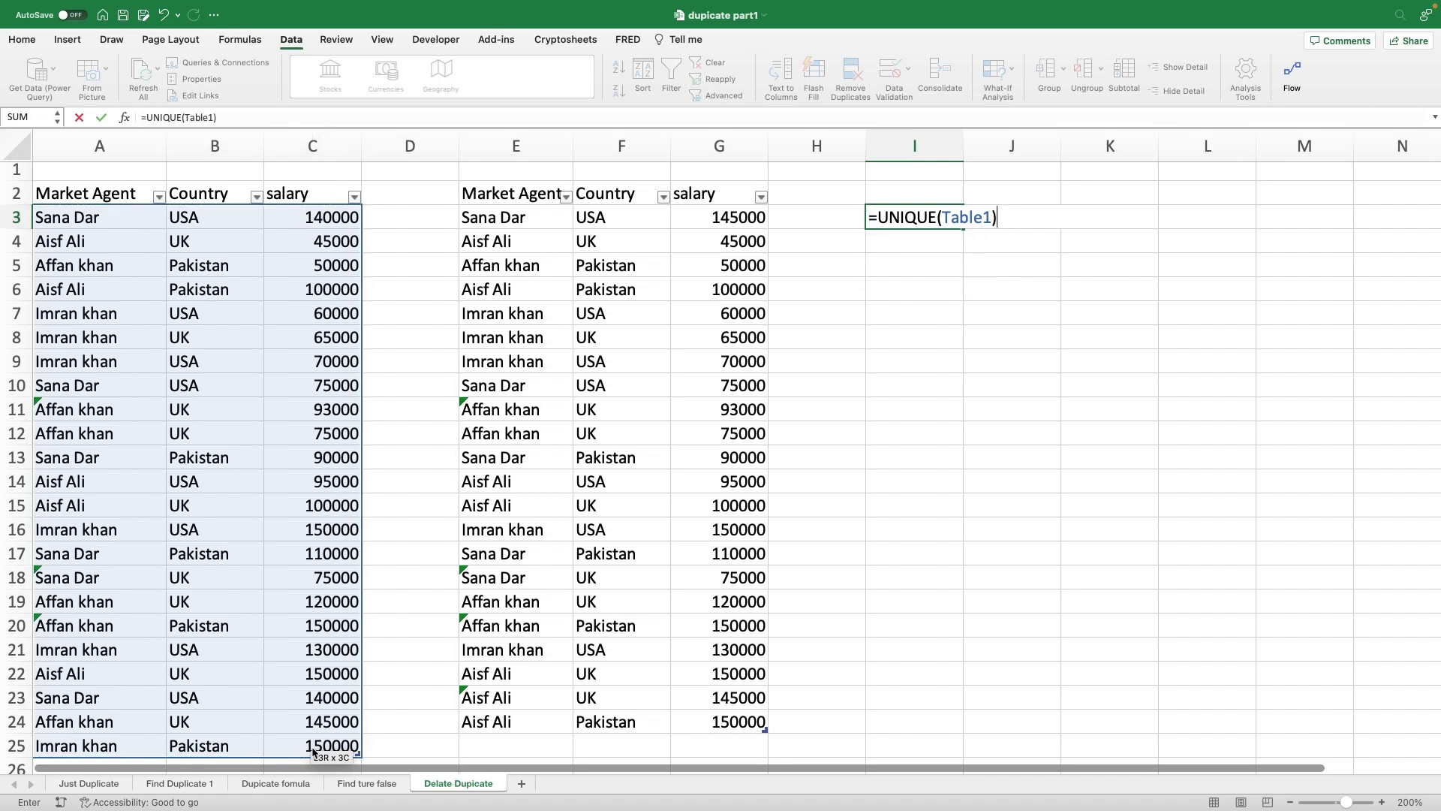
{"action": "key", "text": "Return"}
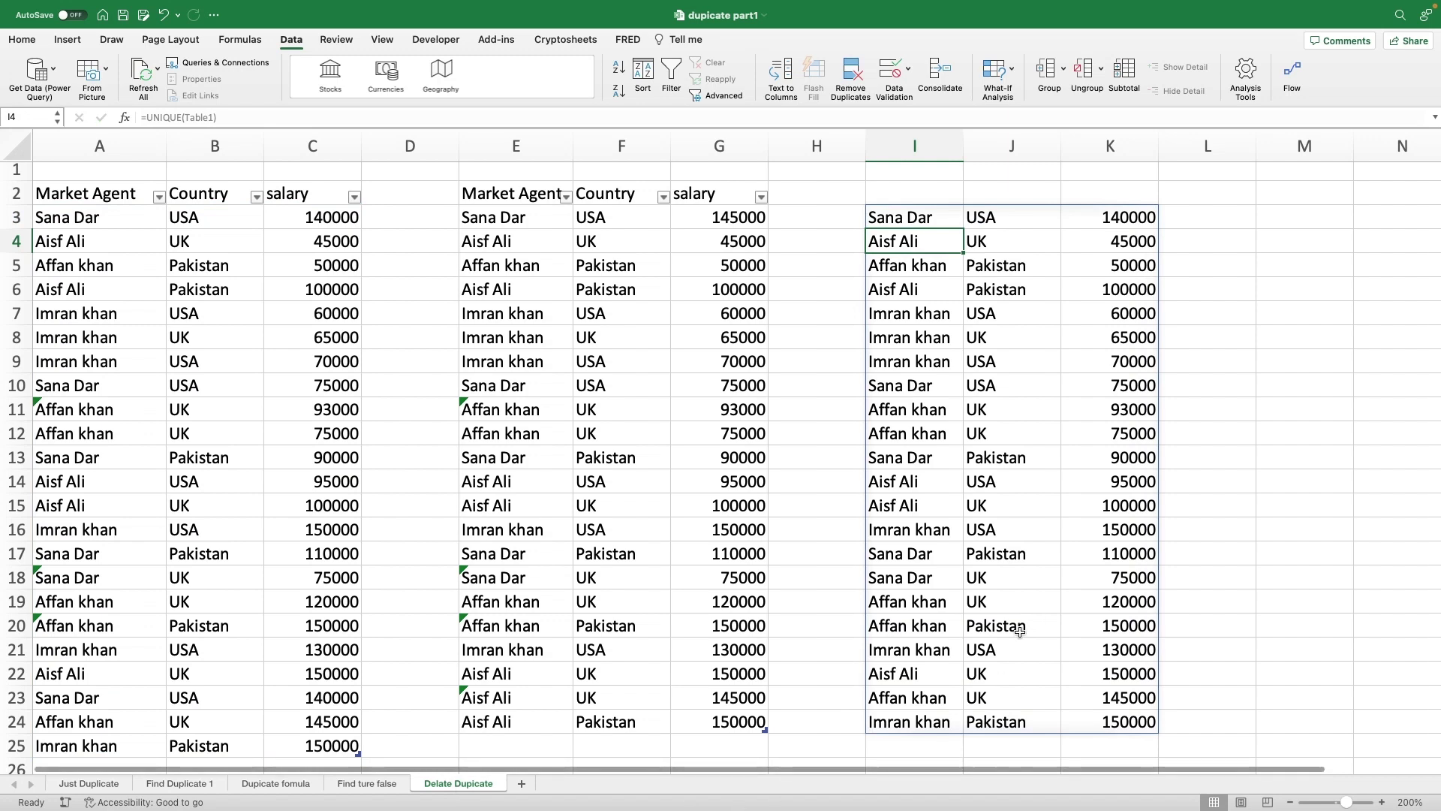
{"action": "scroll", "coordinate": [1020, 632], "scroll_direction": "down", "scroll_amount": 1}
{"action": "scroll", "coordinate": [1020, 632], "scroll_direction": "right", "scroll_amount": 1}
{"action": "scroll", "coordinate": [1020, 632], "scroll_direction": "up", "scroll_amount": 1}
{"action": "scroll", "coordinate": [1021, 632], "scroll_direction": "left", "scroll_amount": 1}
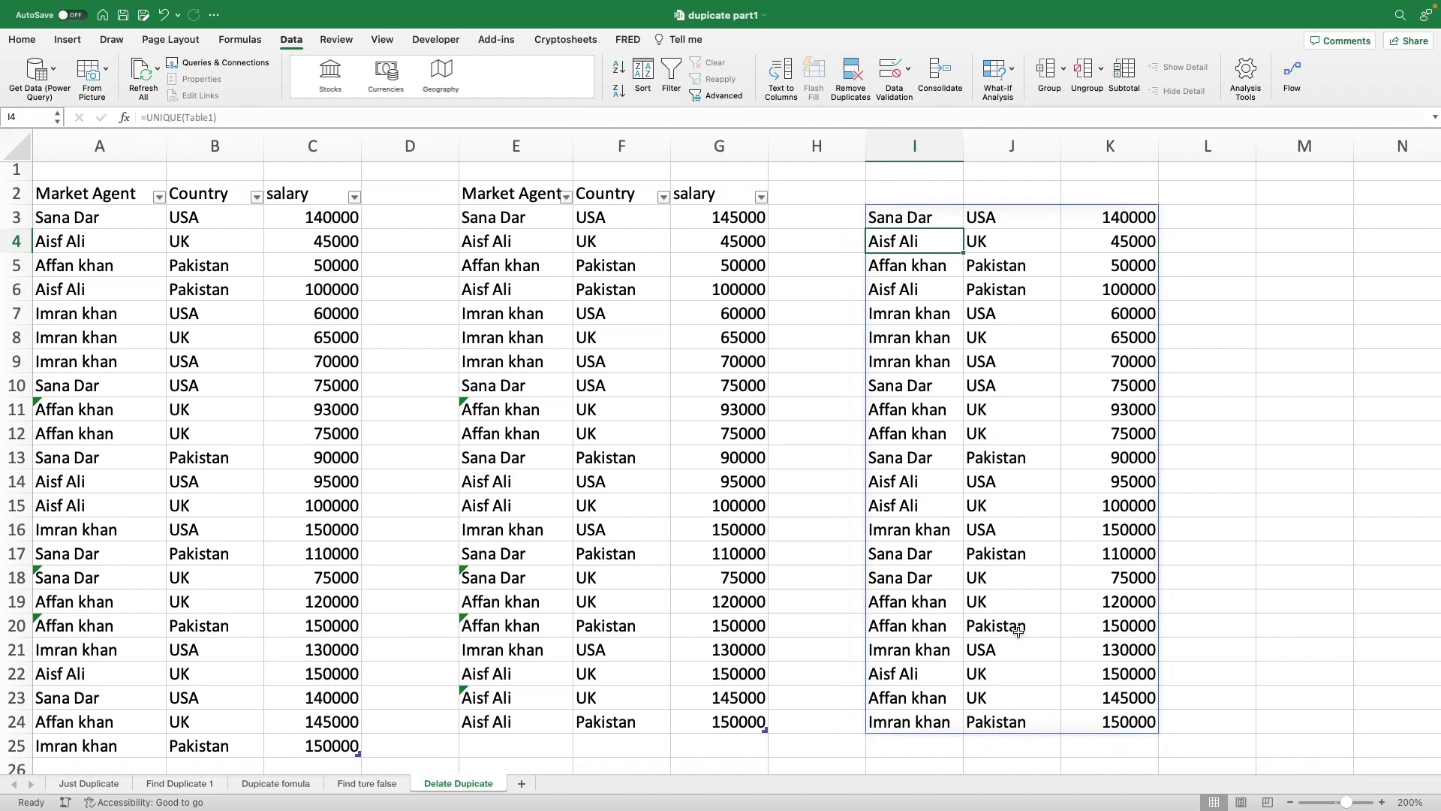
{"action": "scroll", "coordinate": [1018, 632], "scroll_direction": "down", "scroll_amount": 3}
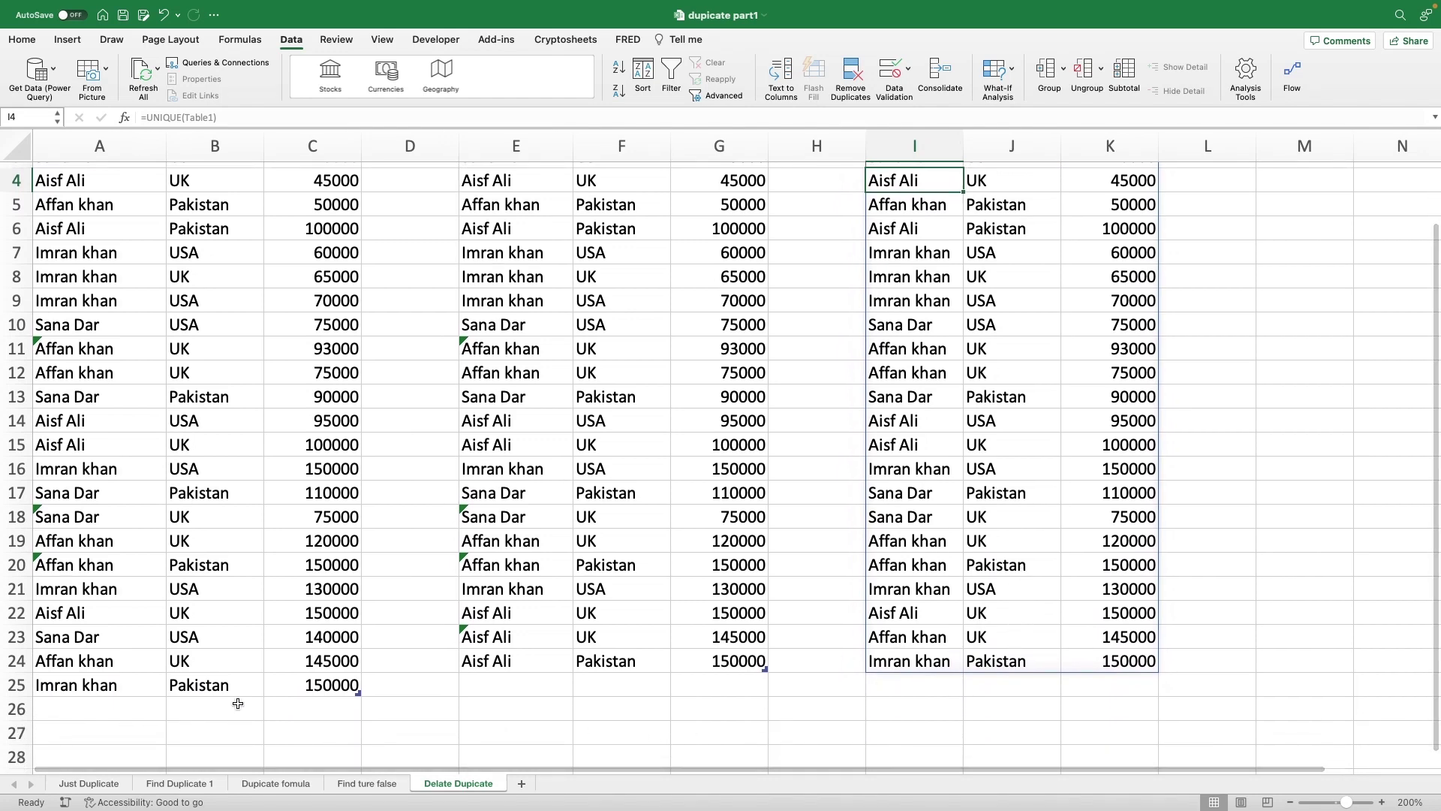
Duplicate the Imran khan, Pakistan row 25 into row 26.
{"action": "left_click", "coordinate": [90, 683]}
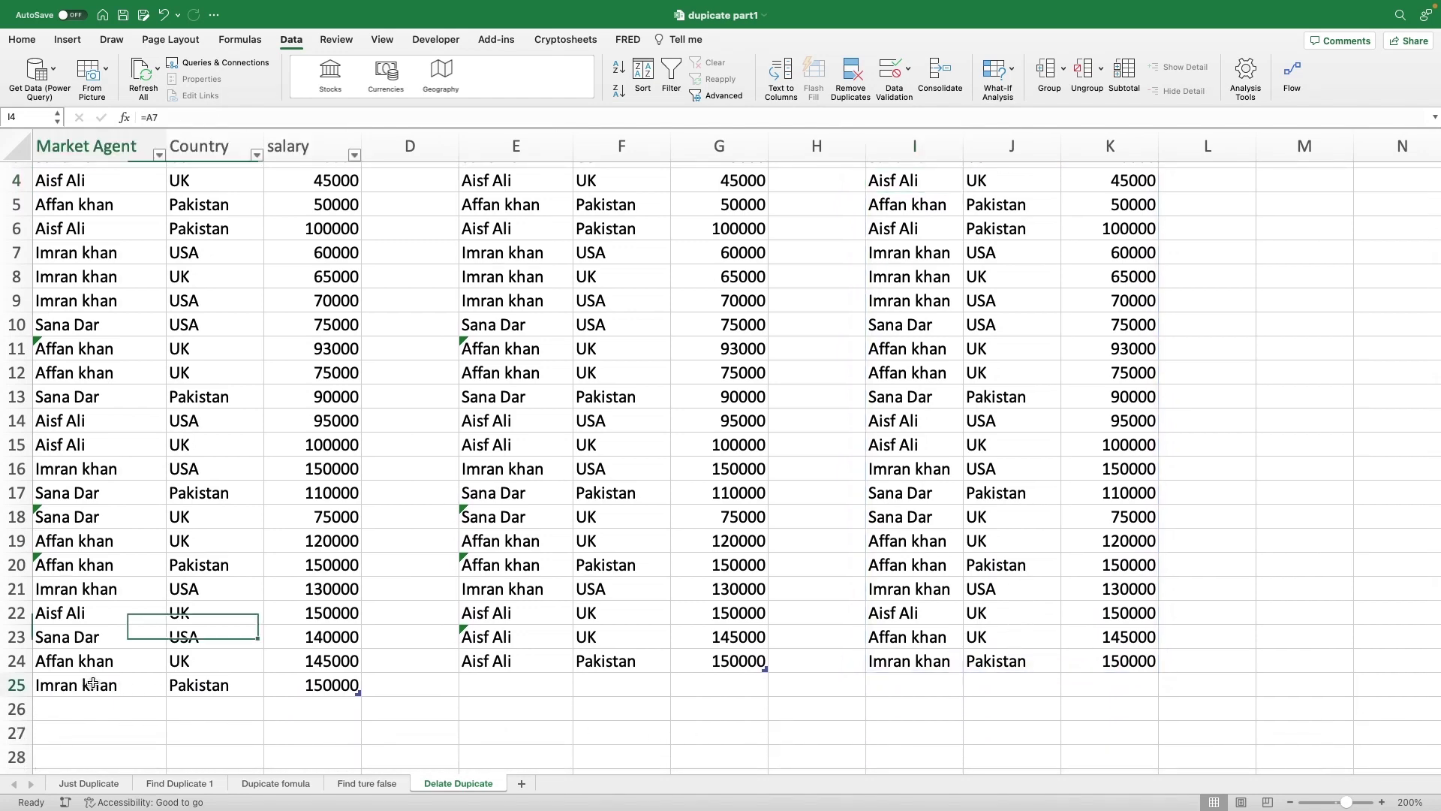
{"action": "left_click_drag", "start_coordinate": [93, 684], "coordinate": [313, 692]}
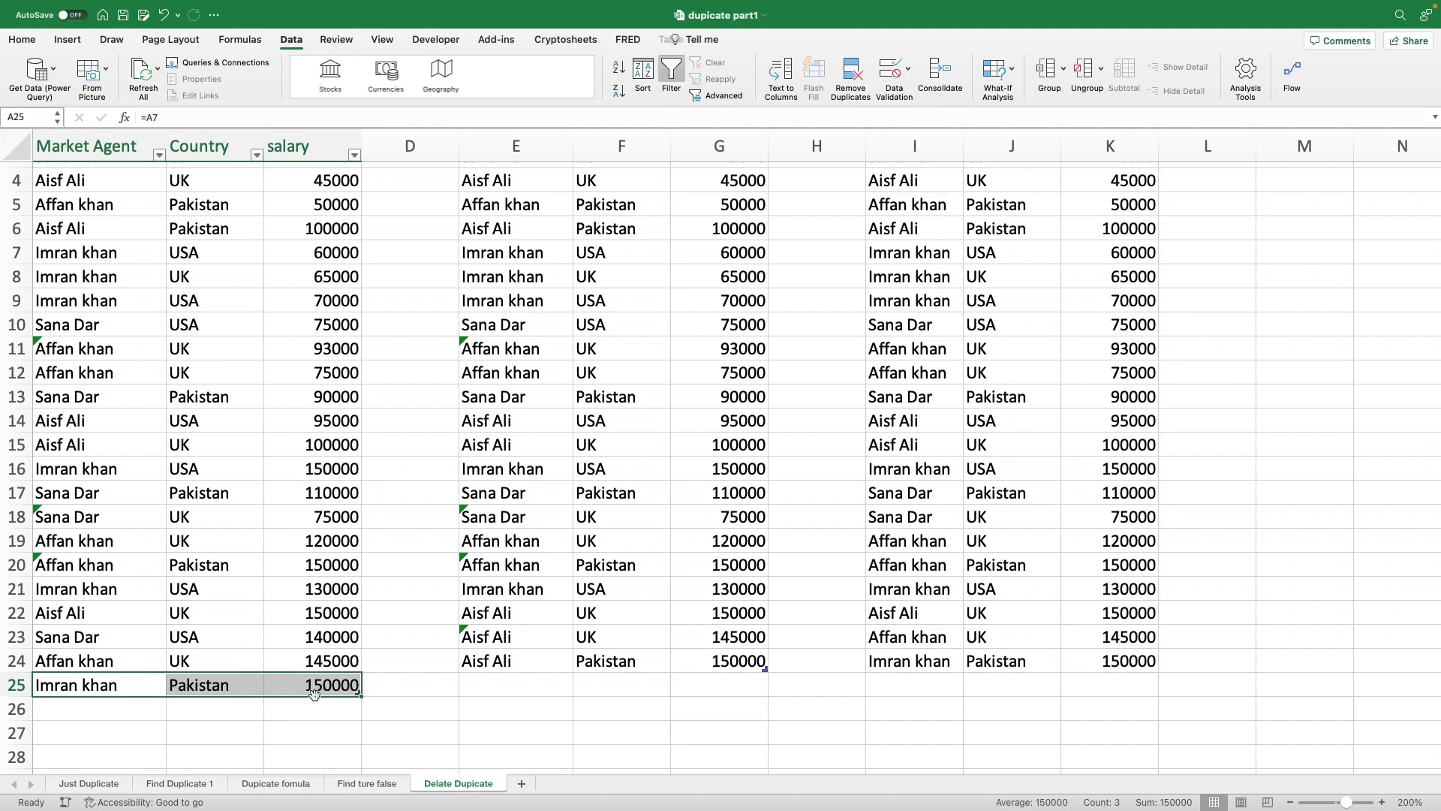
{"action": "key", "text": "ctrl+c"}
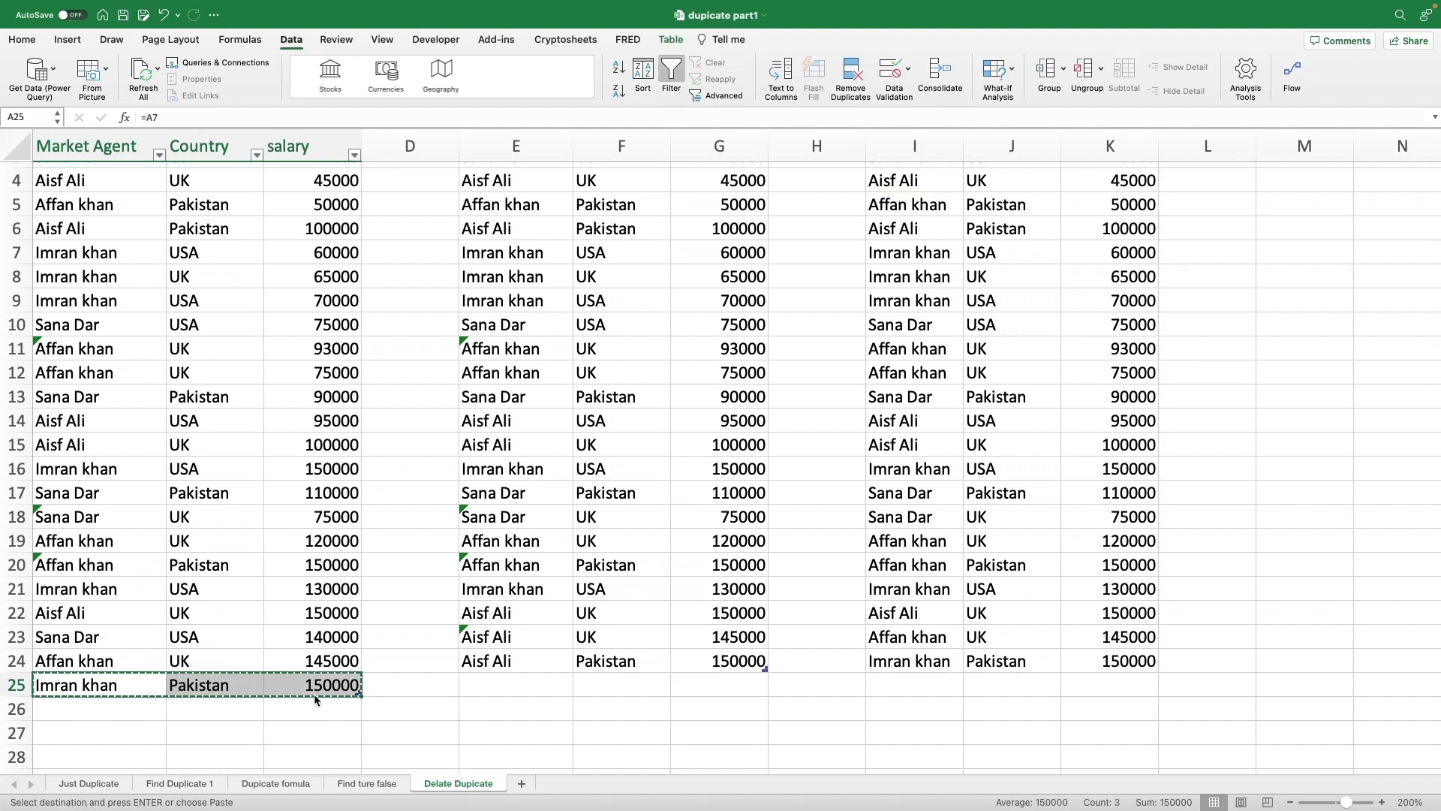
{"action": "left_click", "coordinate": [79, 713]}
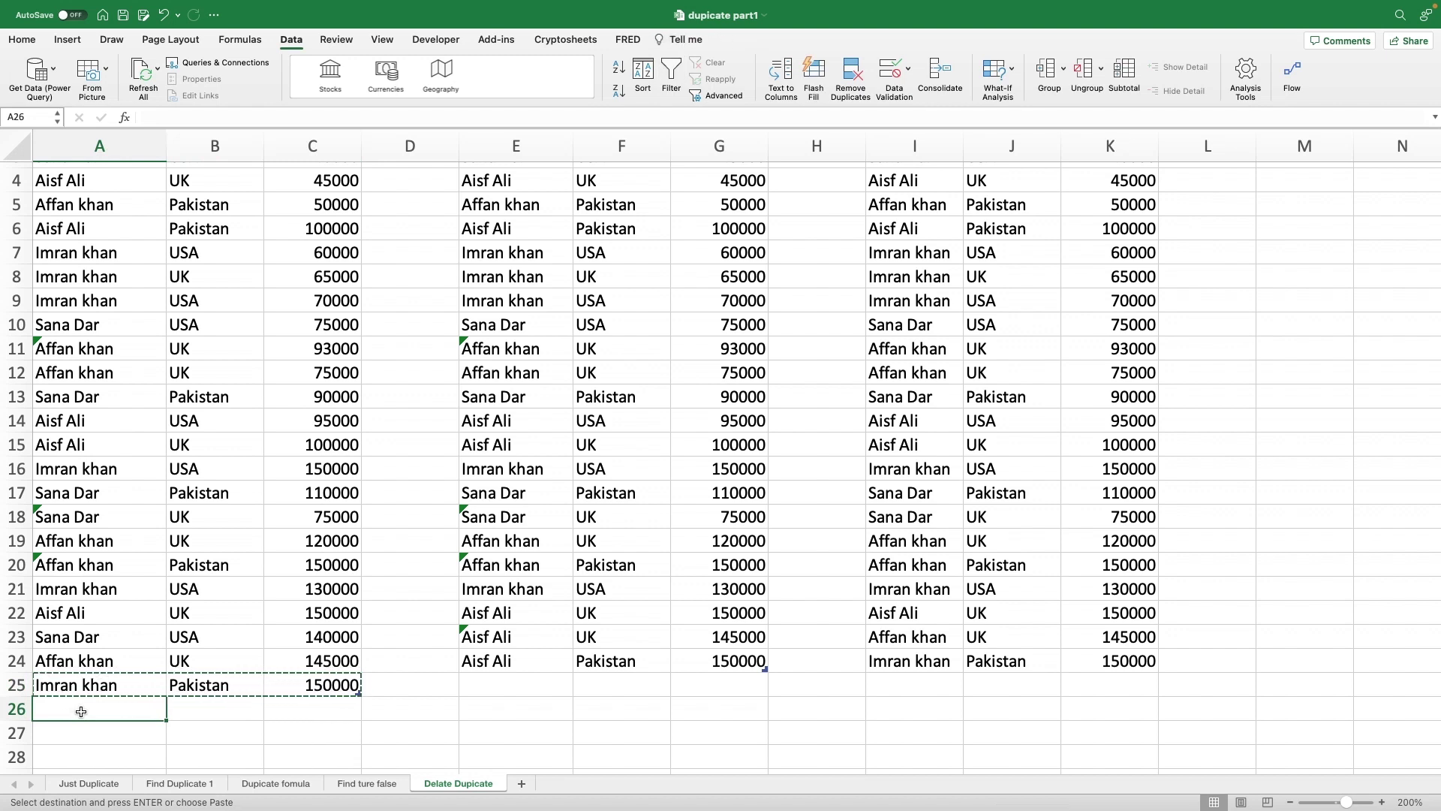
{"action": "key", "text": "ctrl+v"}
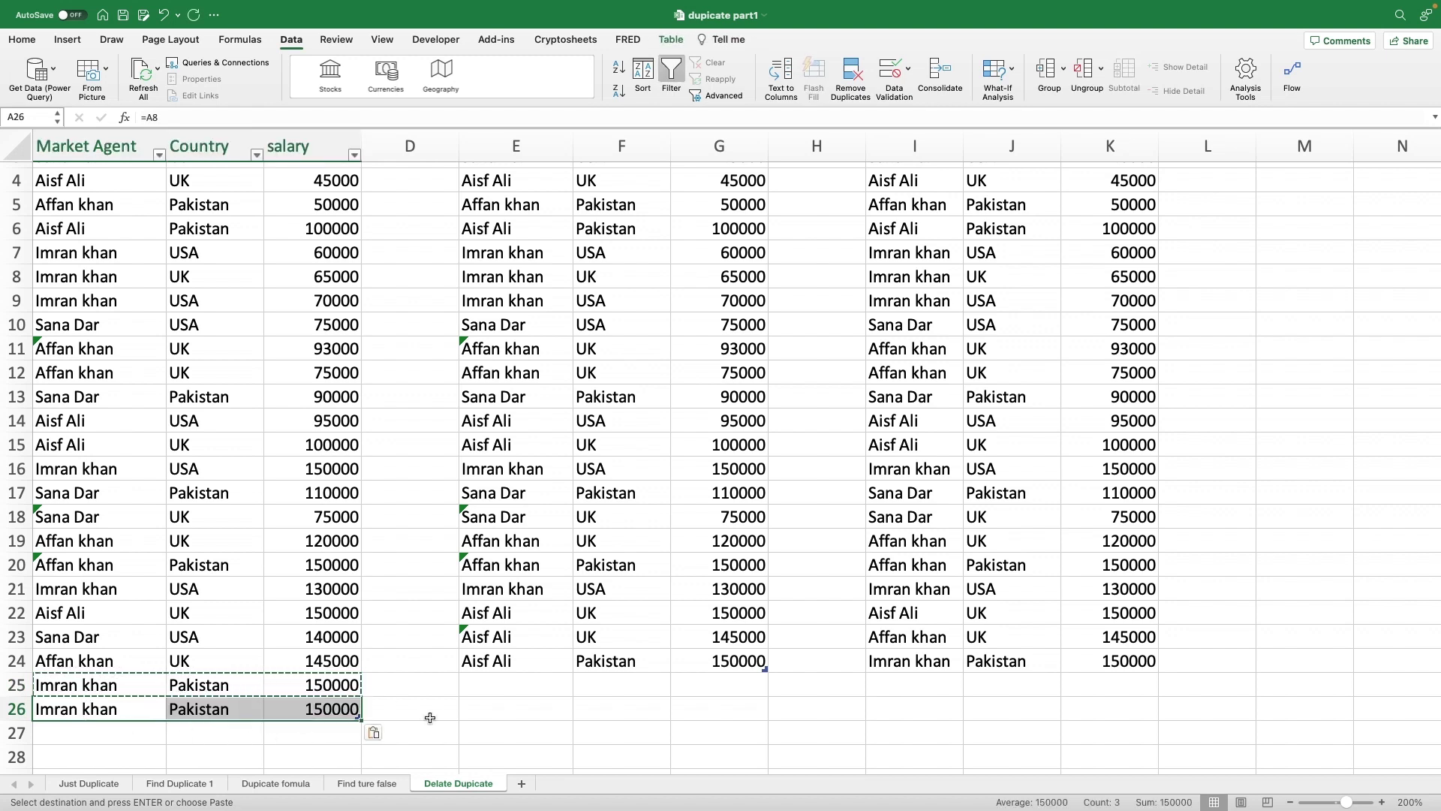
{"action": "left_click", "coordinate": [436, 714]}
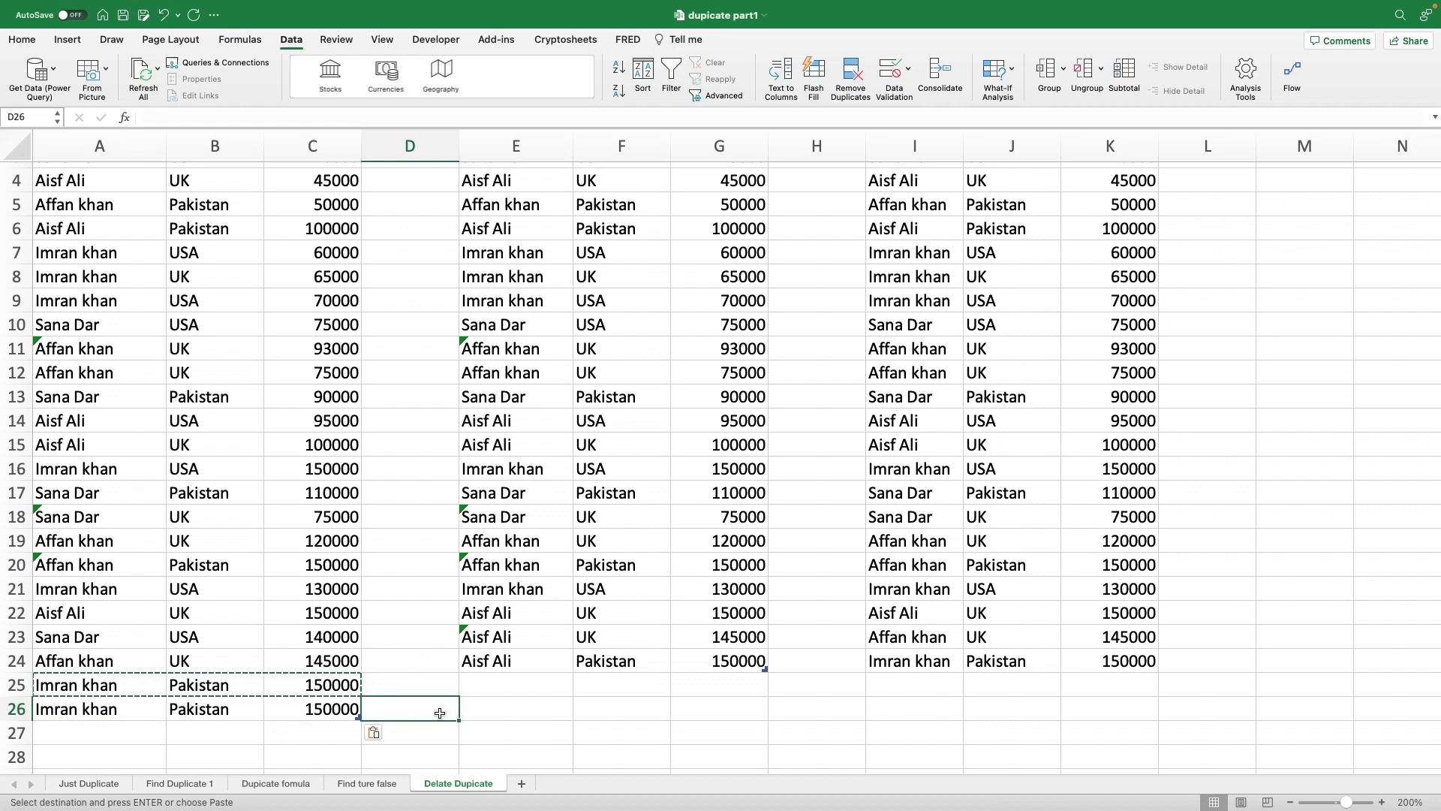
Change the salary in C26 from 150000 to 155000.
{"action": "left_click", "coordinate": [330, 712]}
{"action": "double_click", "coordinate": [330, 712]}
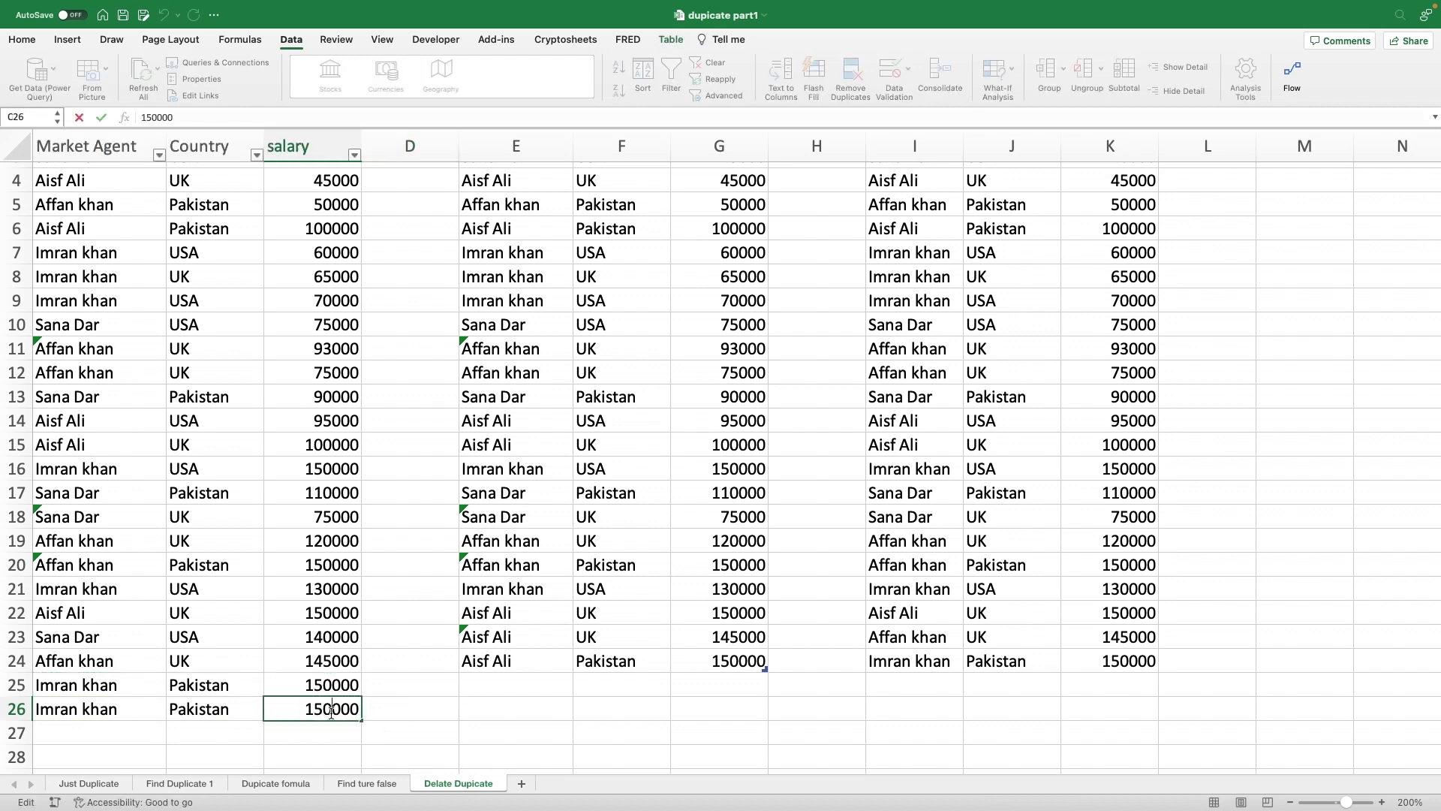
{"action": "key", "text": "BackSpace"}
{"action": "type", "text": "5"}
{"action": "key", "text": "Return"}
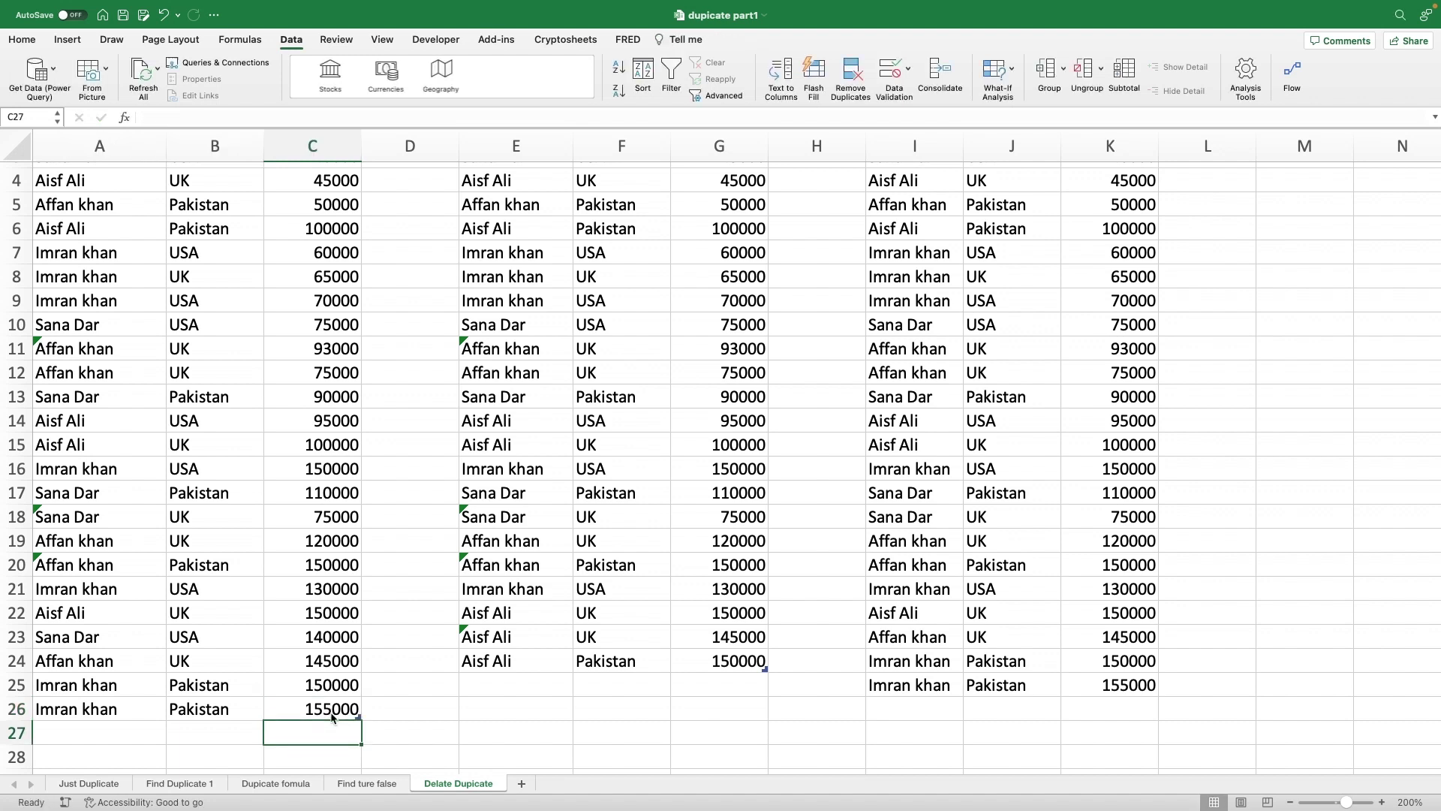